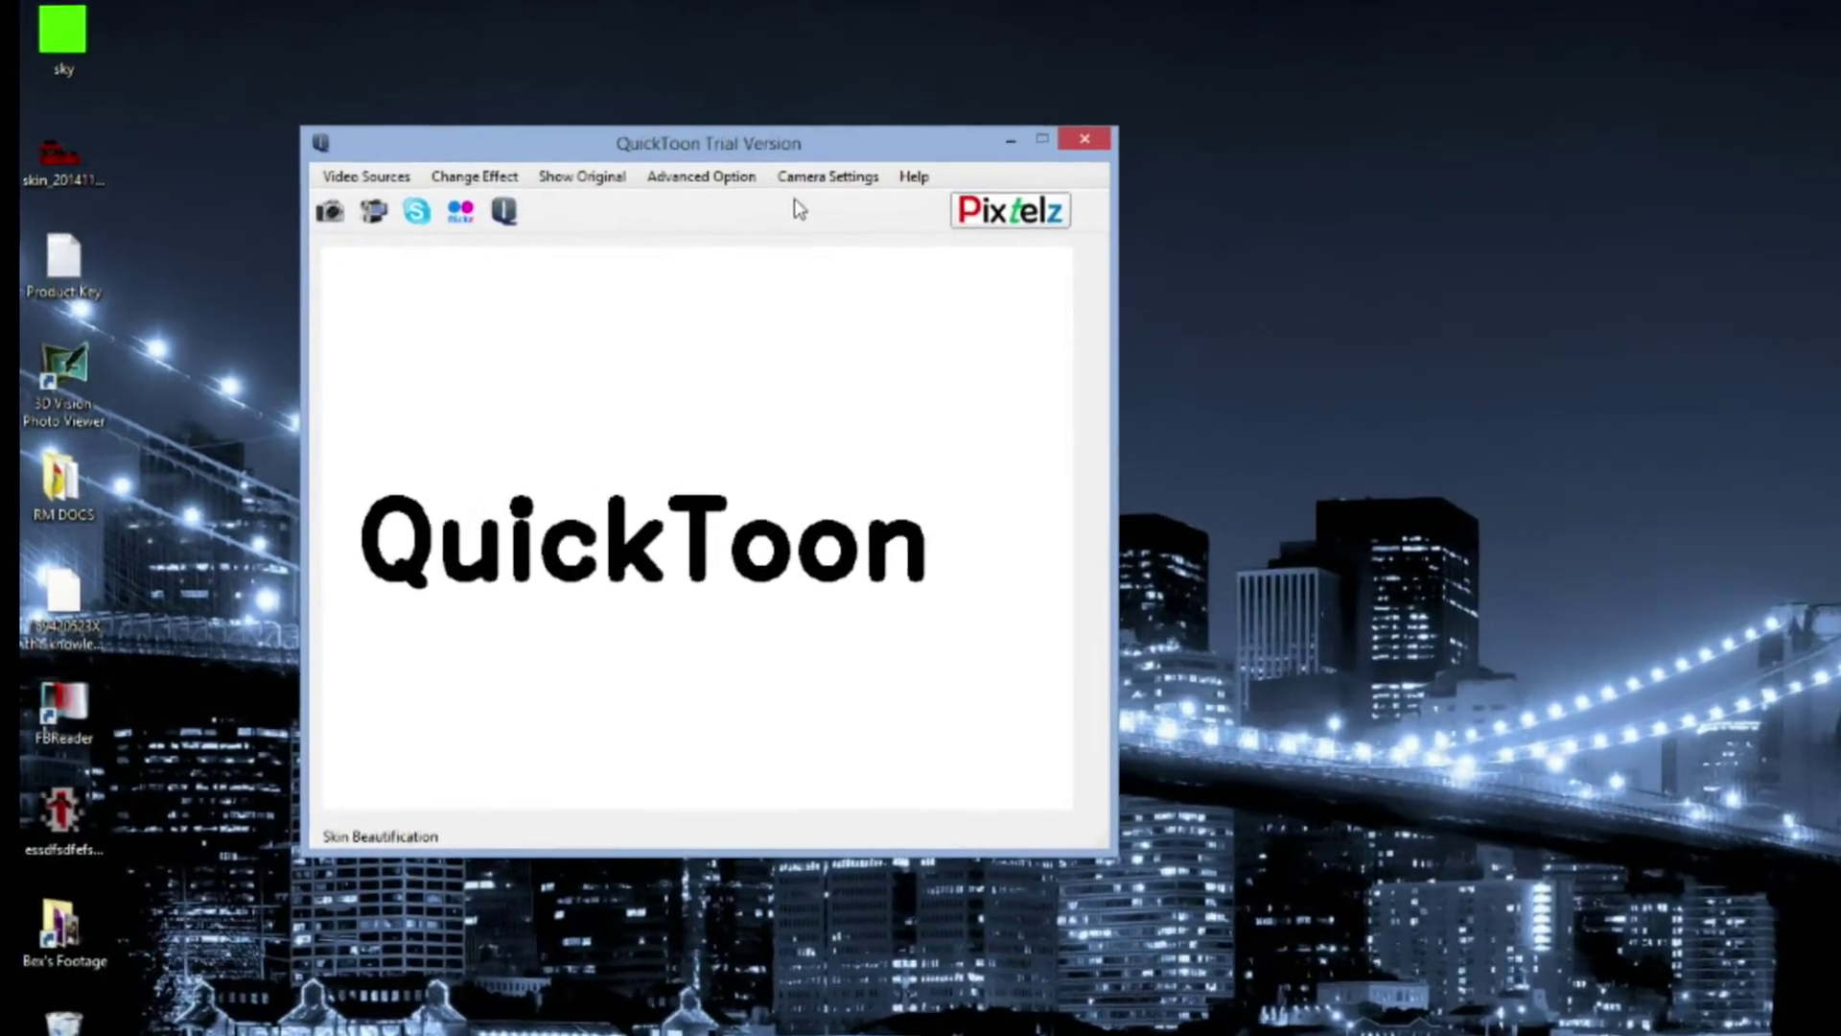
# Step: Check QuickToon's About box confirming the trial version, close it, and list the video sources
pyautogui.click(913, 176)
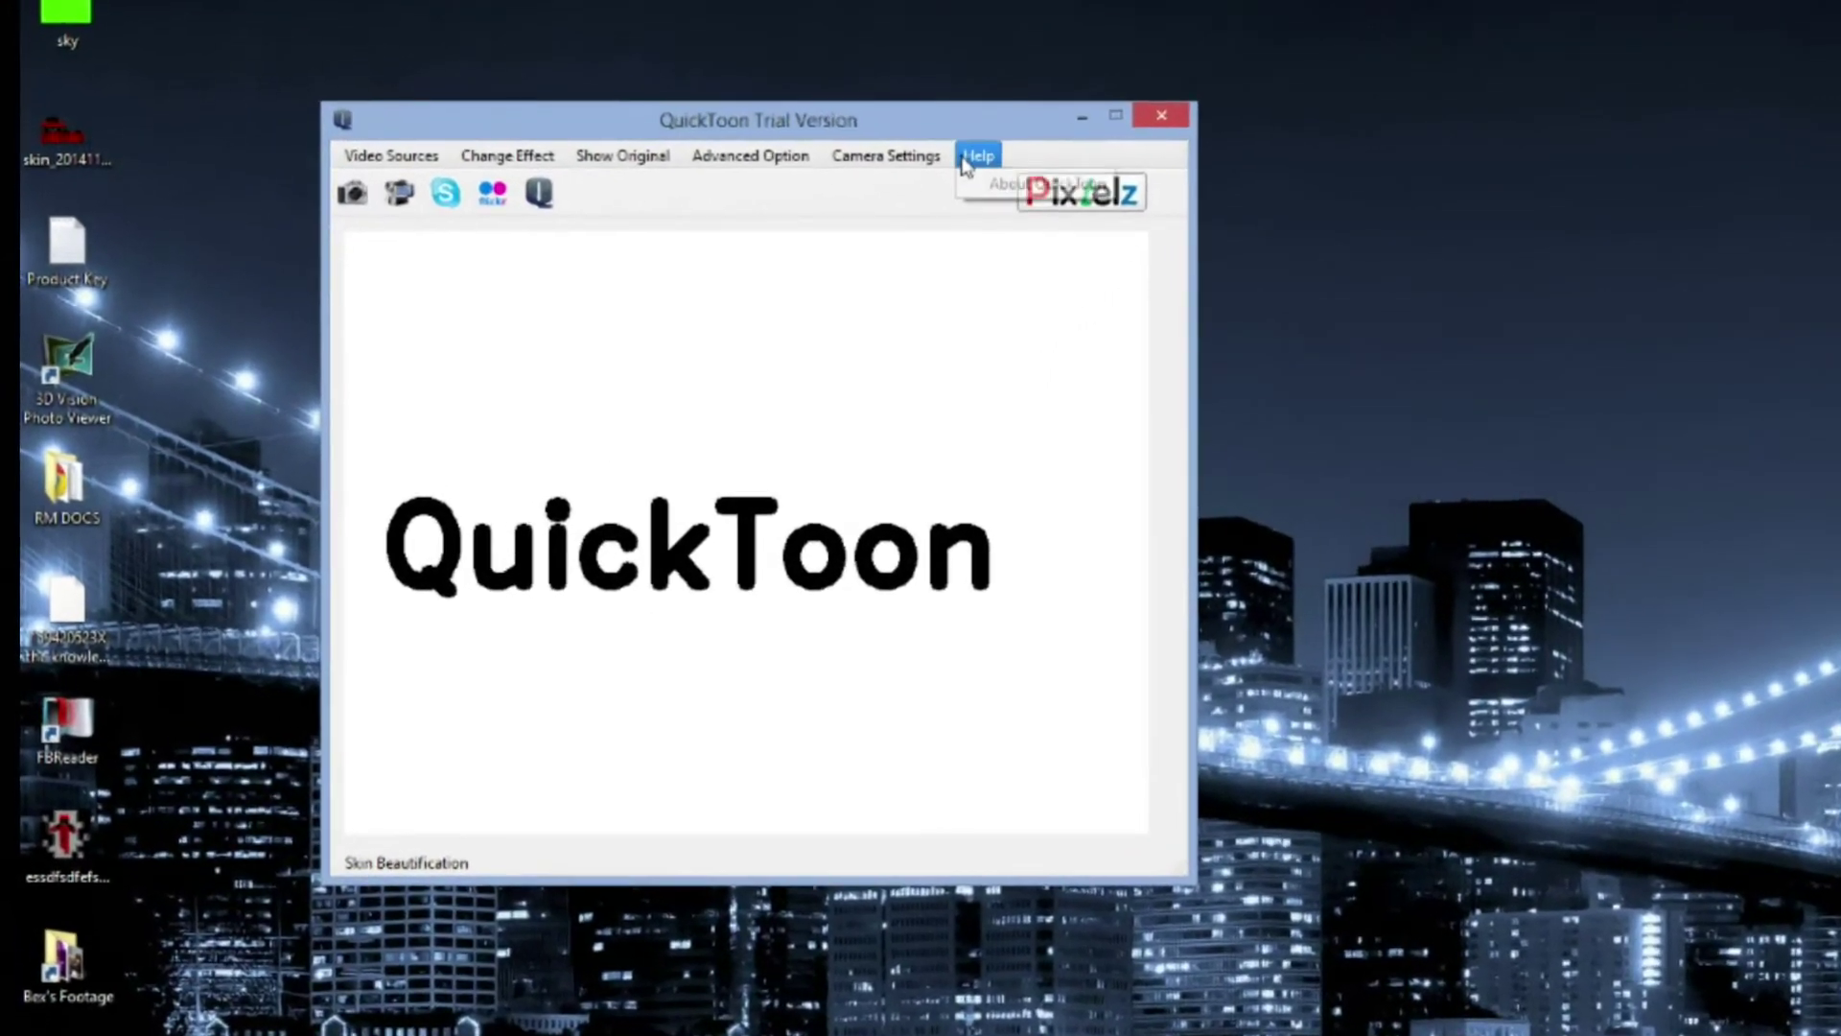
pyautogui.click(988, 201)
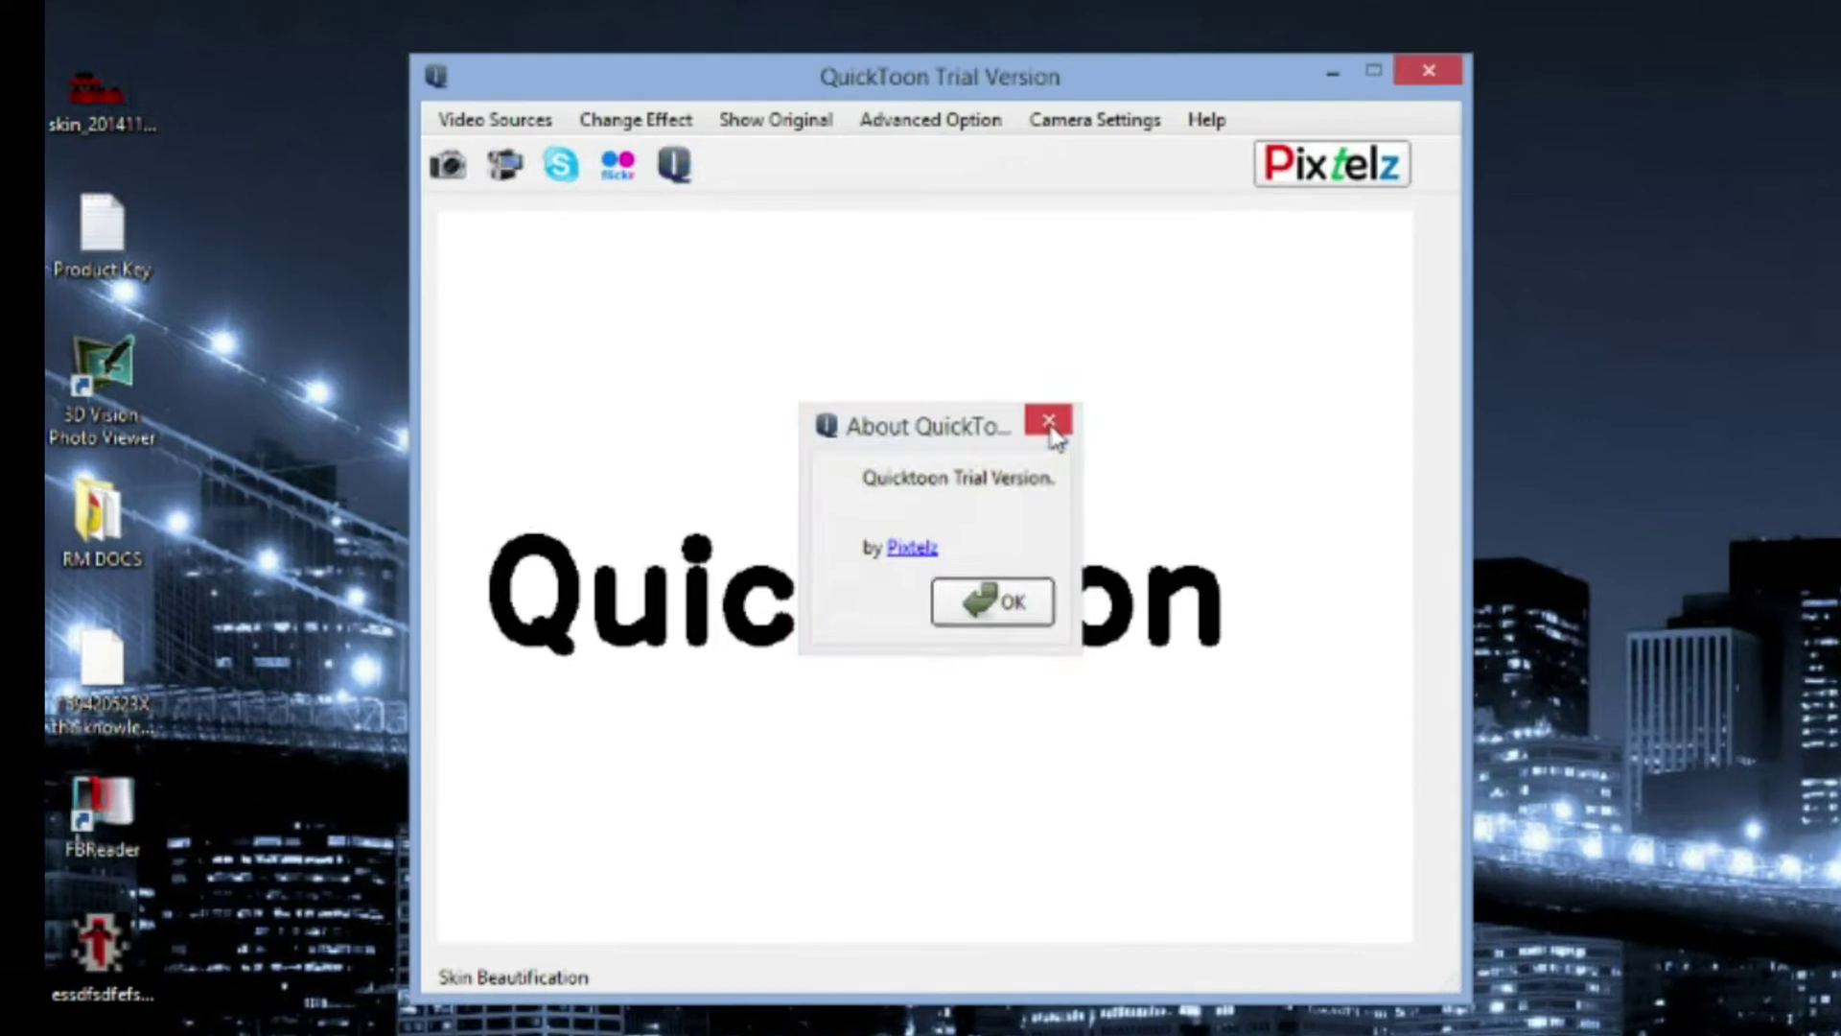
pyautogui.click(1043, 418)
pyautogui.click(487, 127)
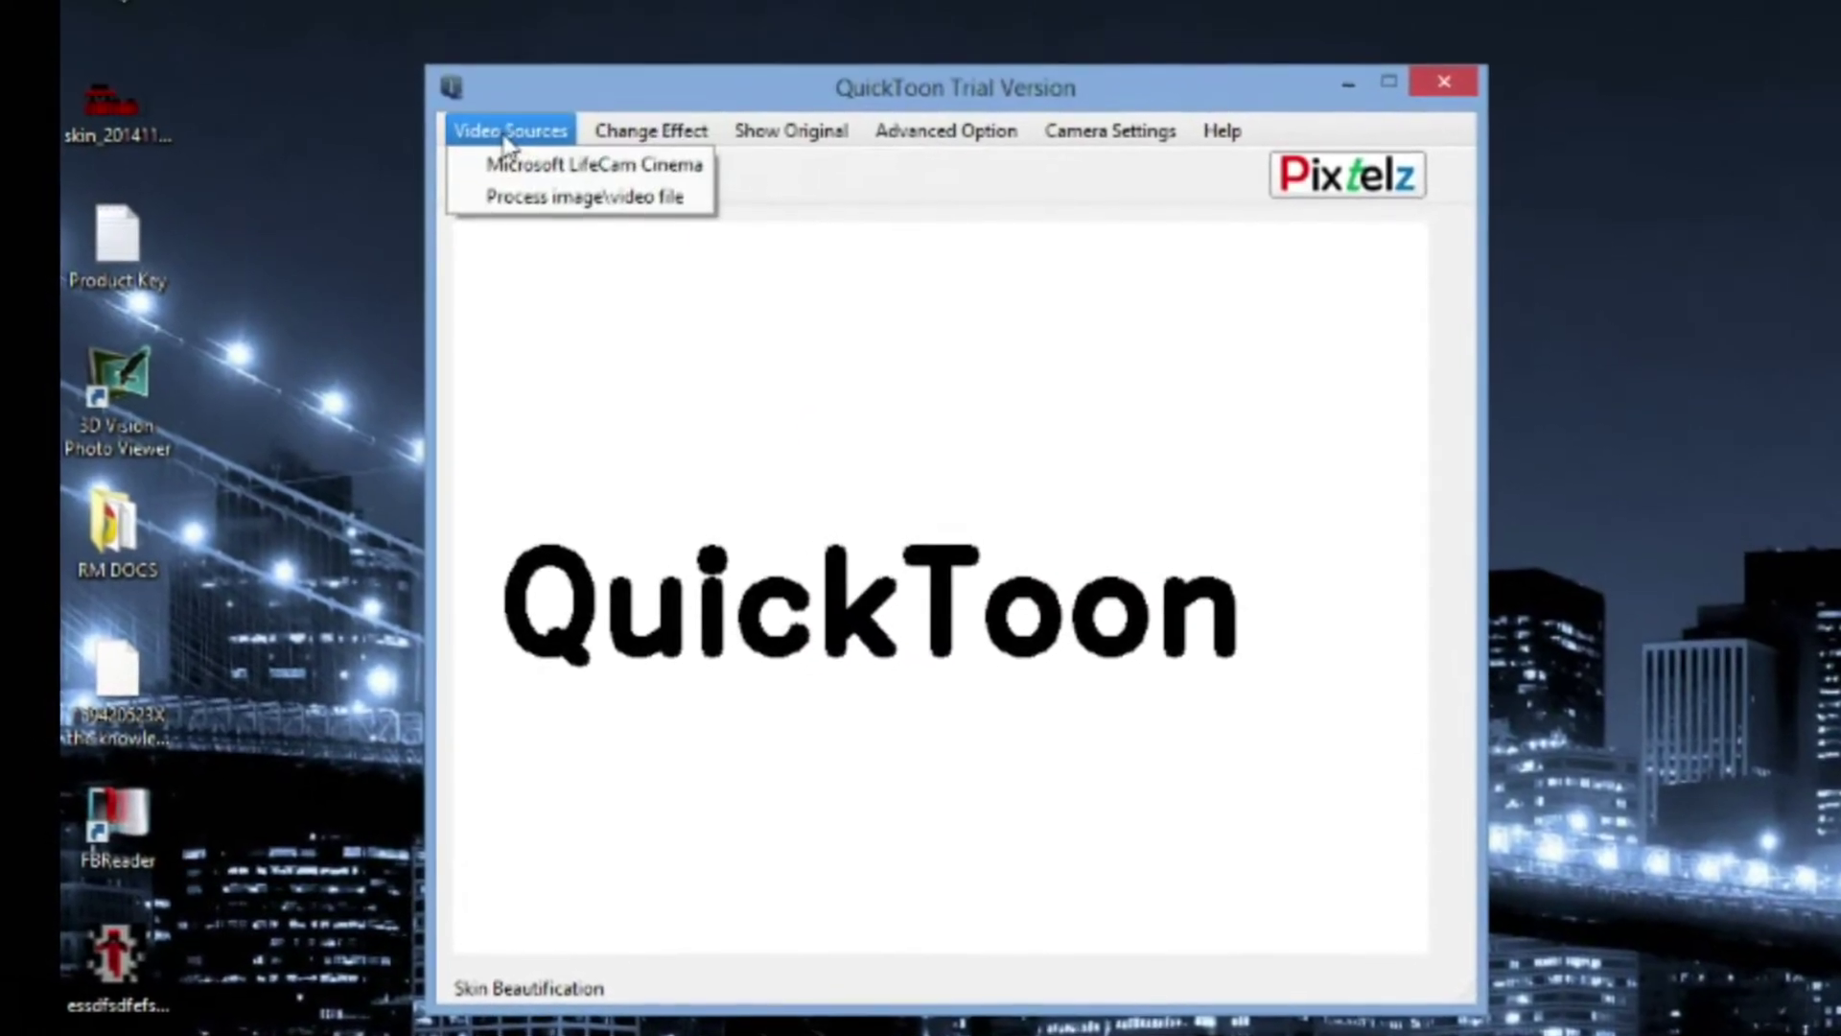
# Step: Switch to the Microsoft LifeCam Cinema webcam and try the Object Outline and Pencil Sketch effects
pyautogui.click(537, 161)
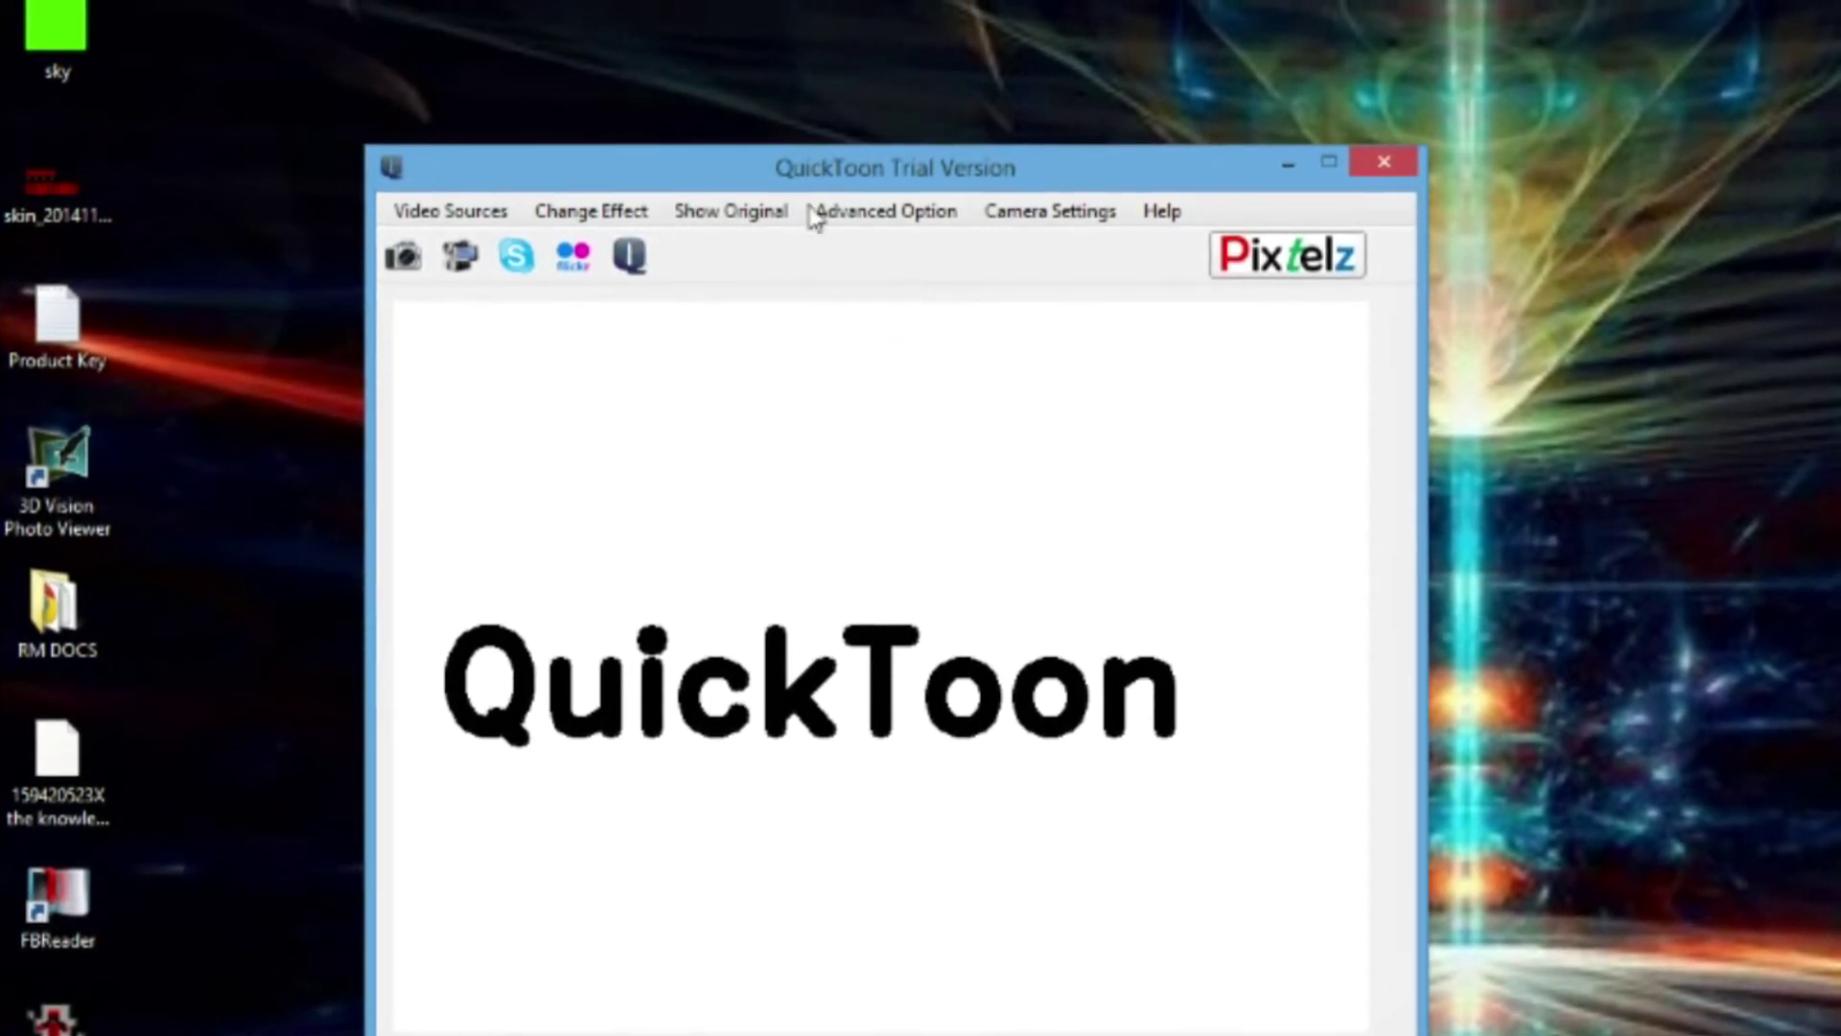
pyautogui.moveTo(815, 216); pyautogui.dragTo(521, 81)
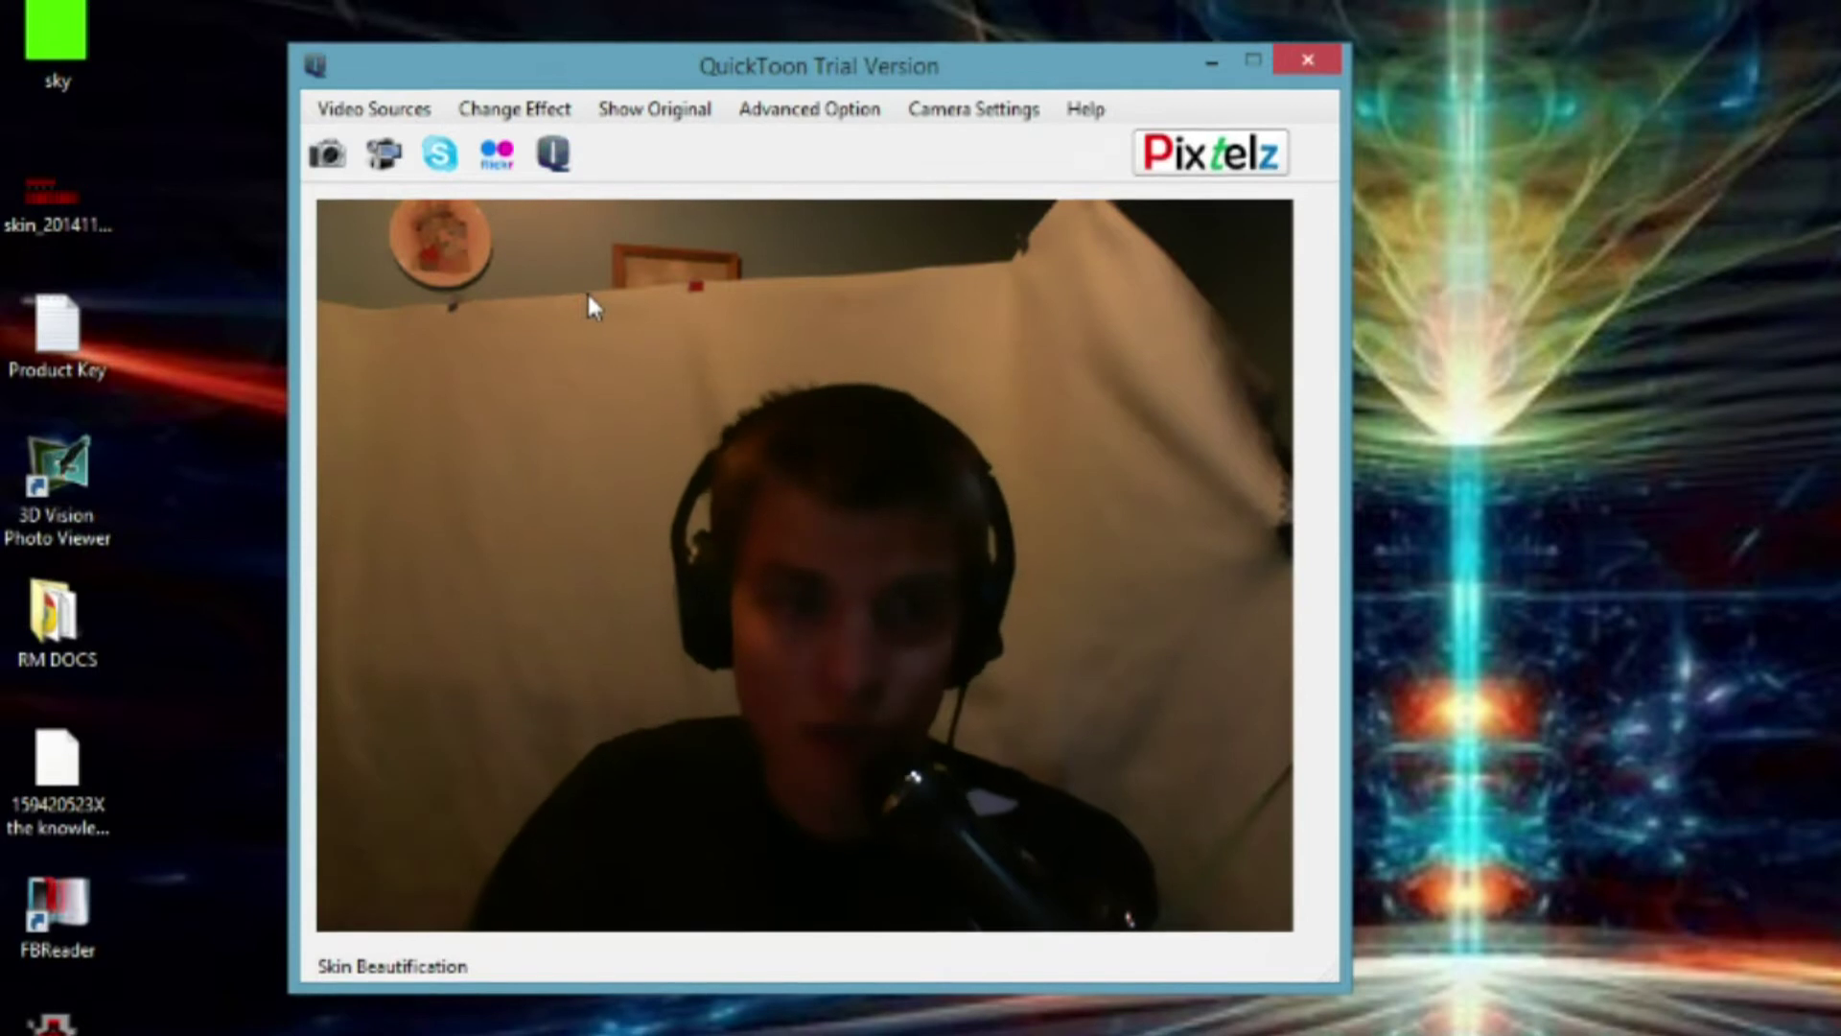
pyautogui.click(556, 111)
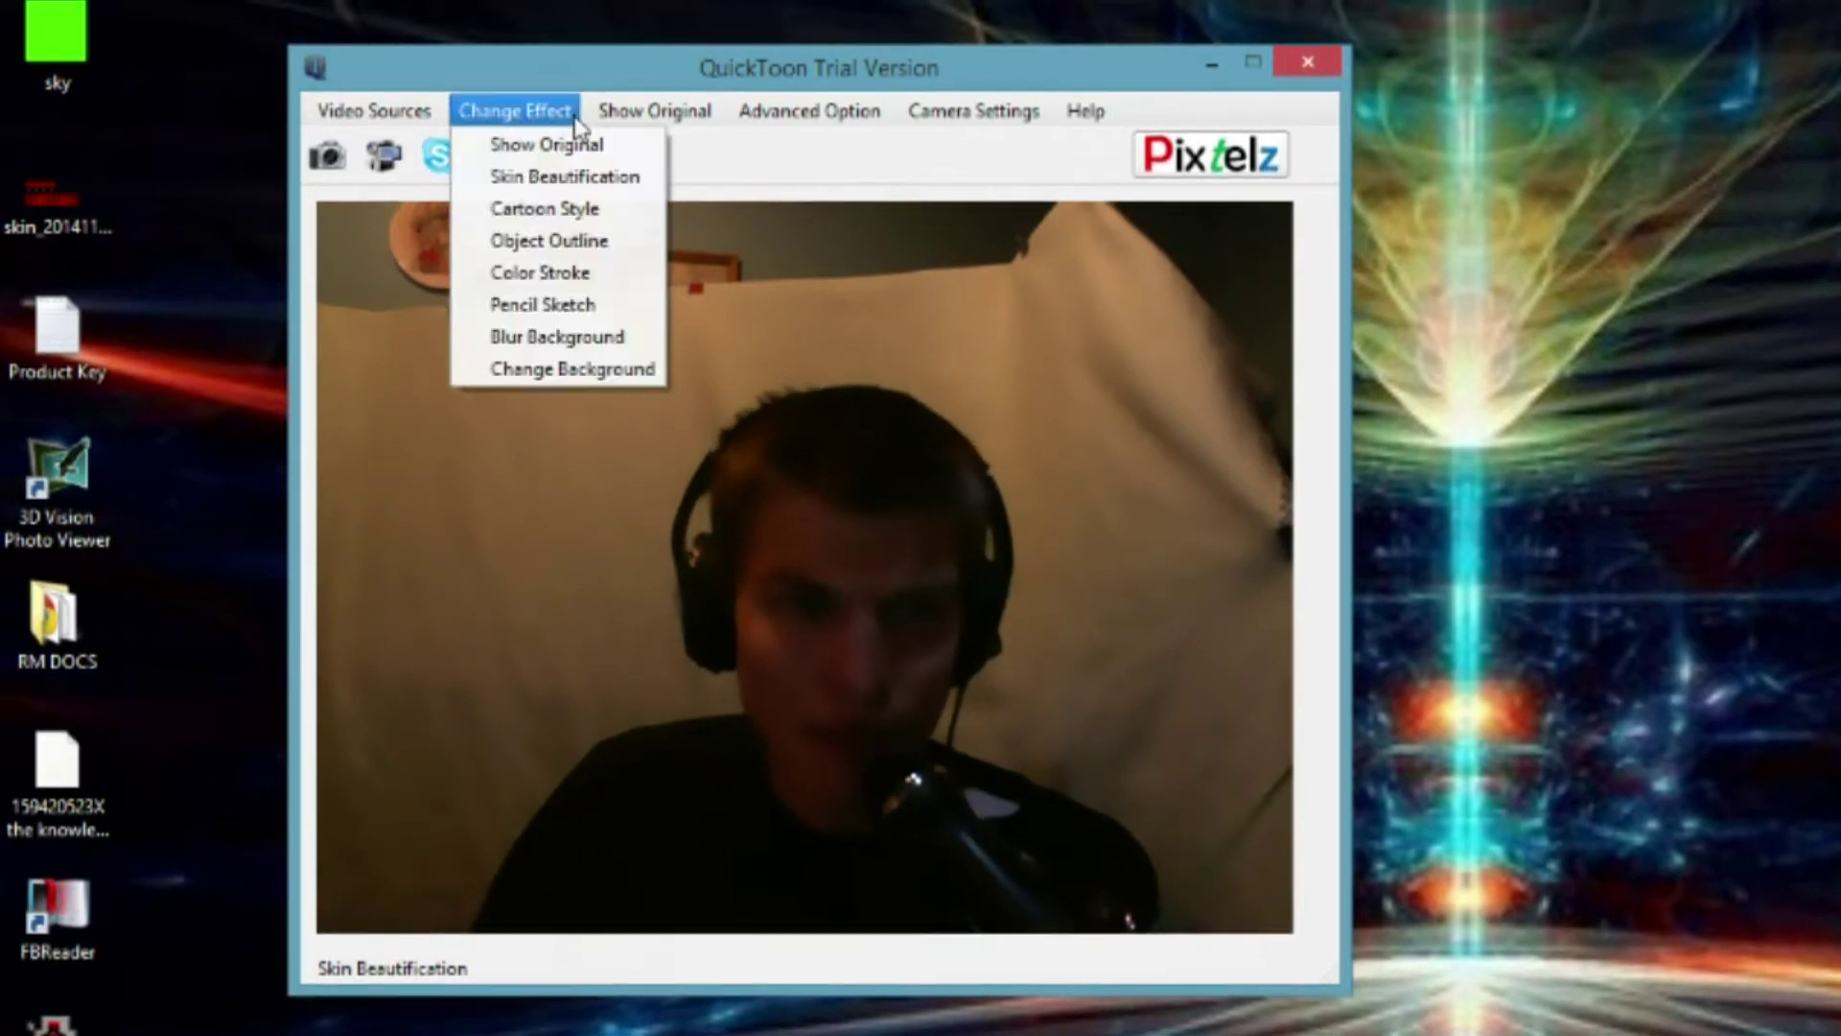
pyautogui.click(580, 242)
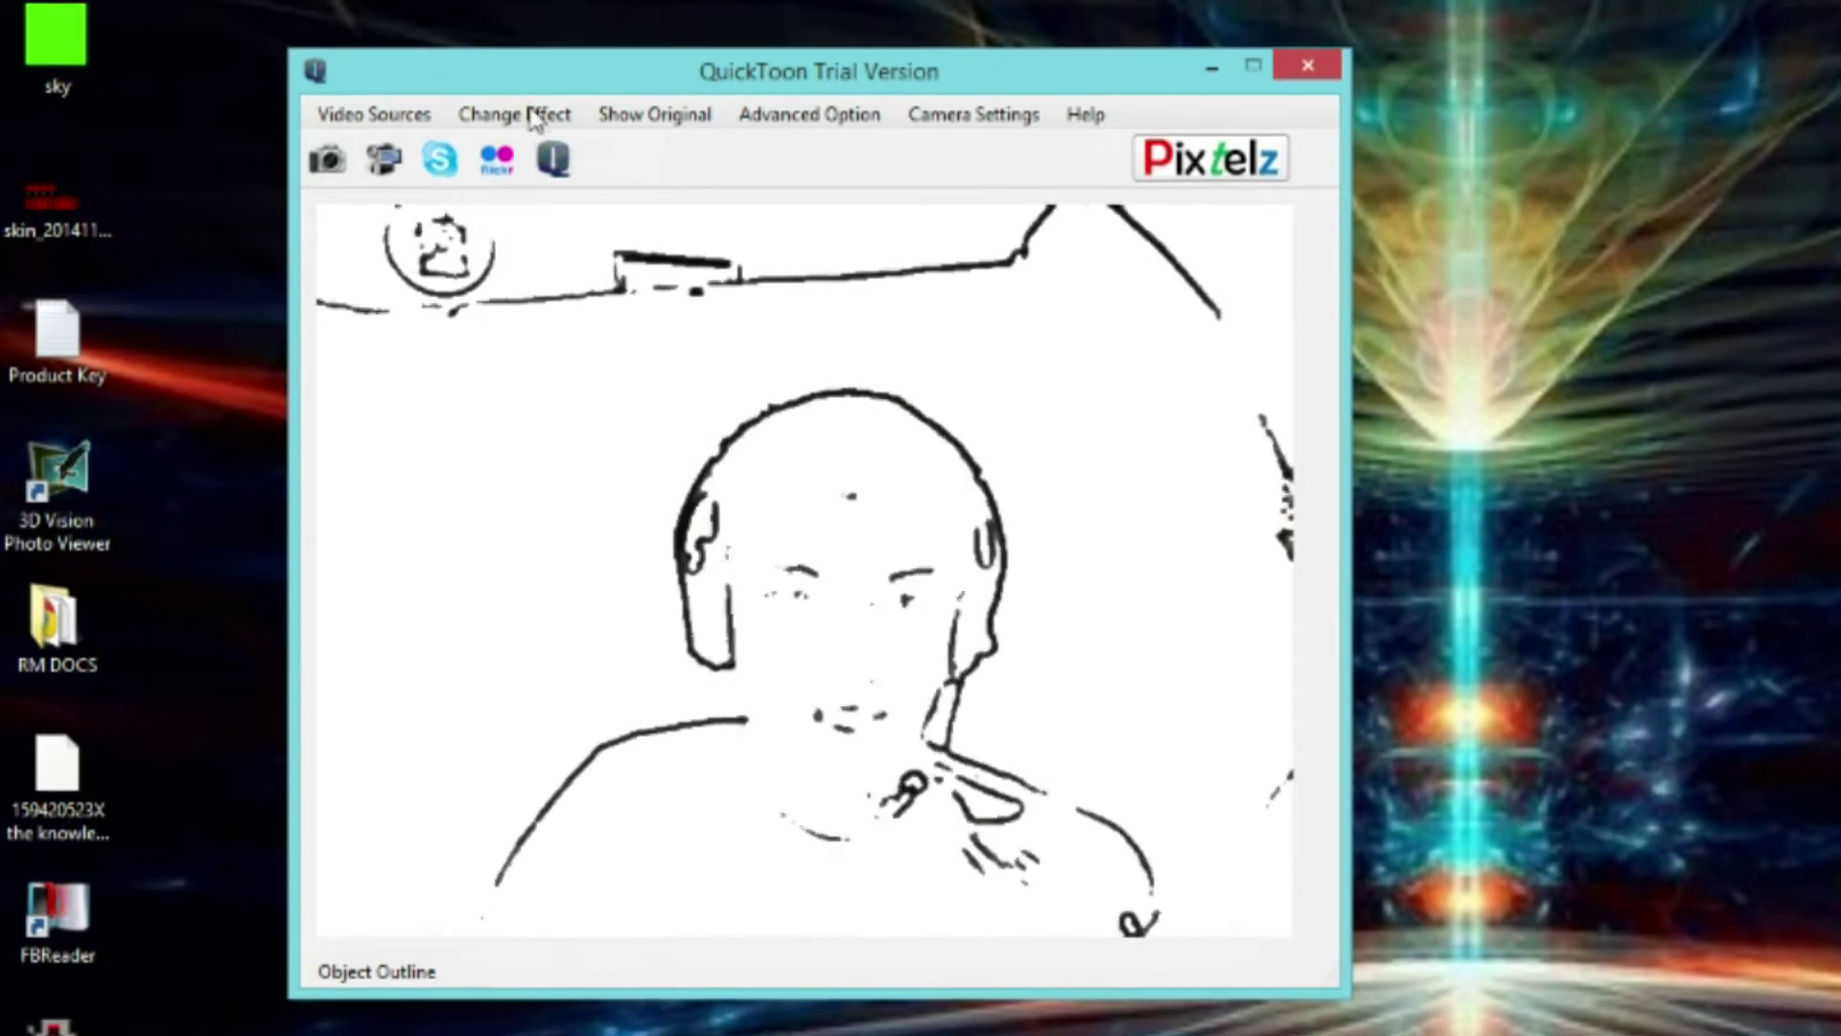
pyautogui.click(532, 120)
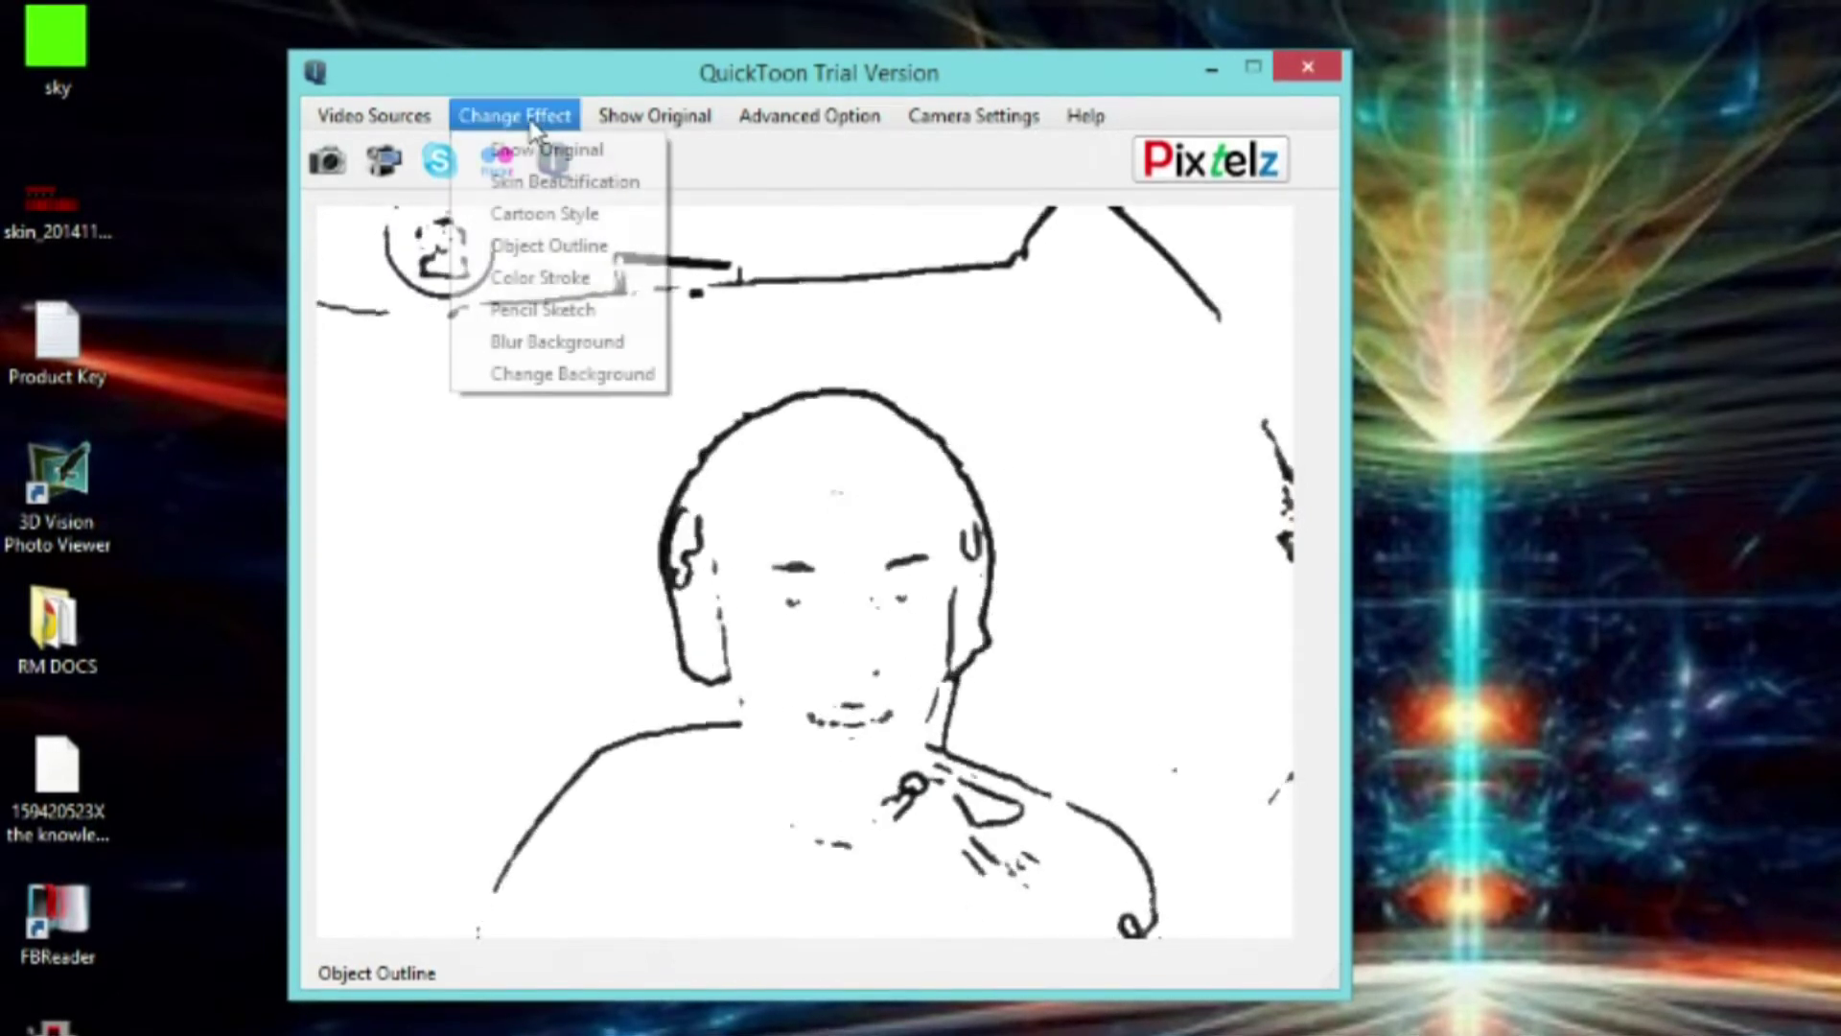
pyautogui.click(580, 305)
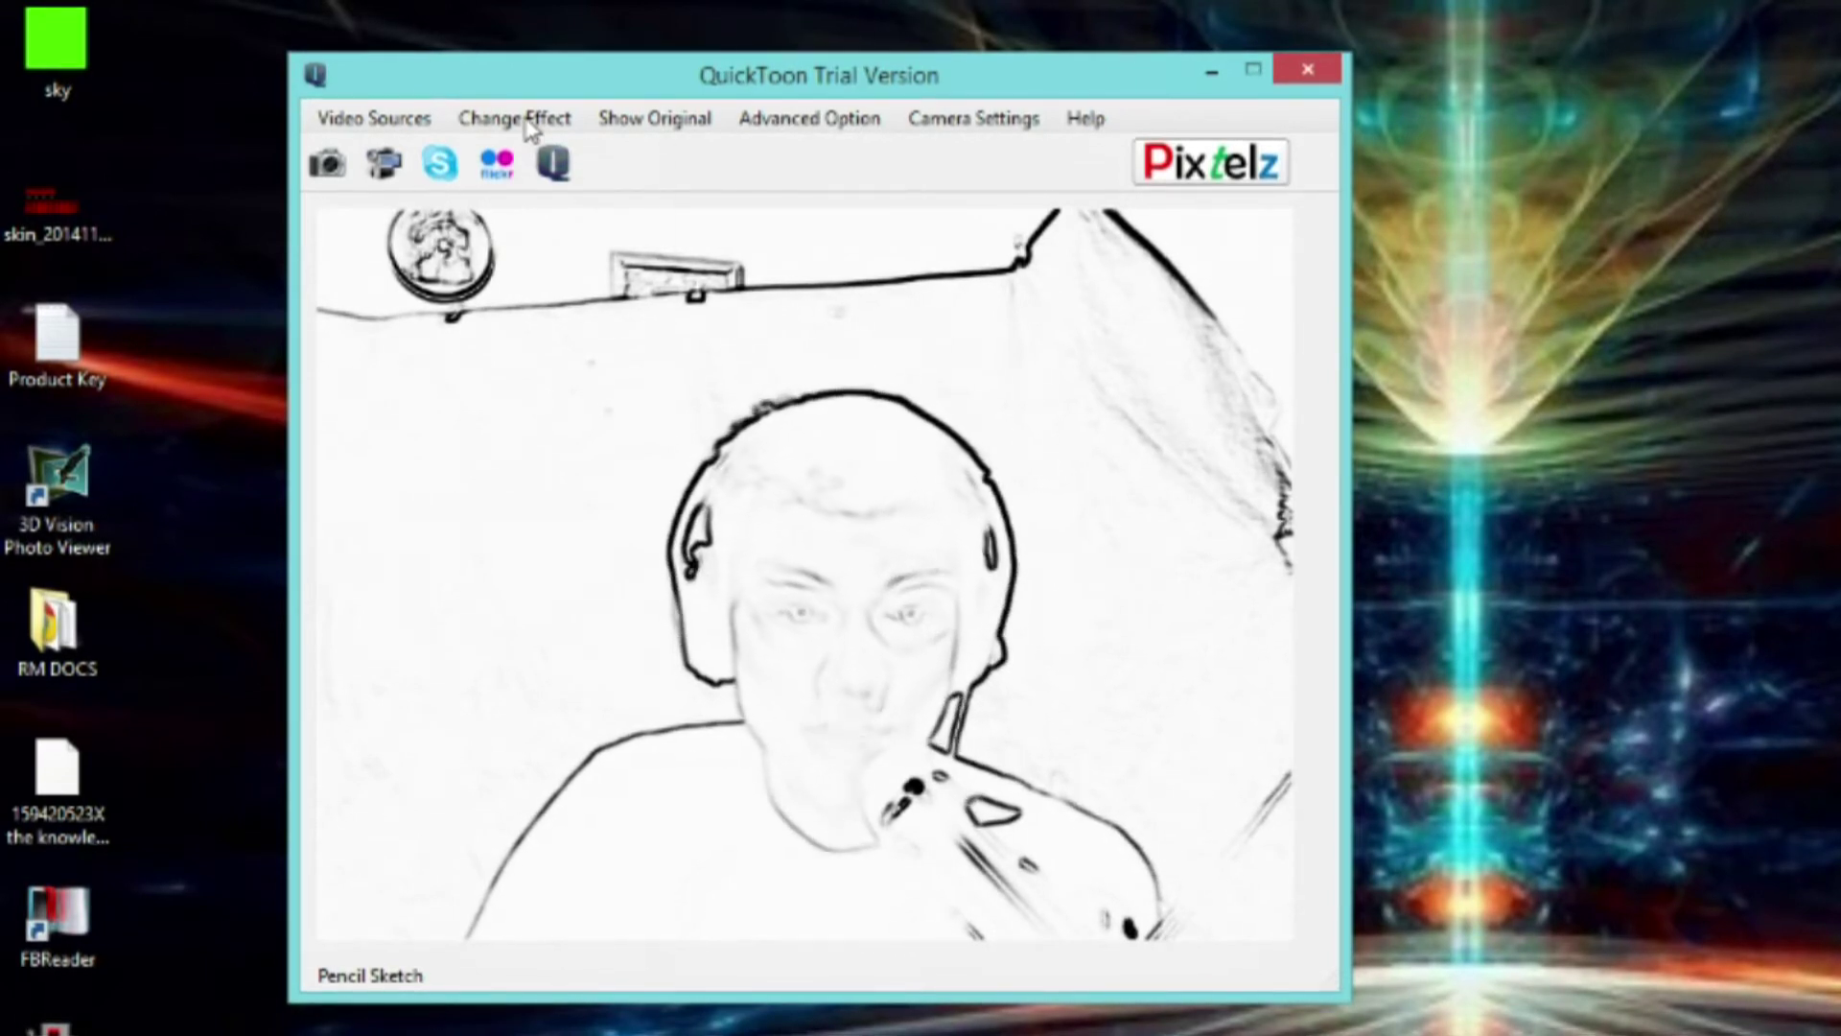
pyautogui.click(532, 120)
# Step: Apply Blur Background and train it so the scene behind the person is blurred
pyautogui.click(569, 341)
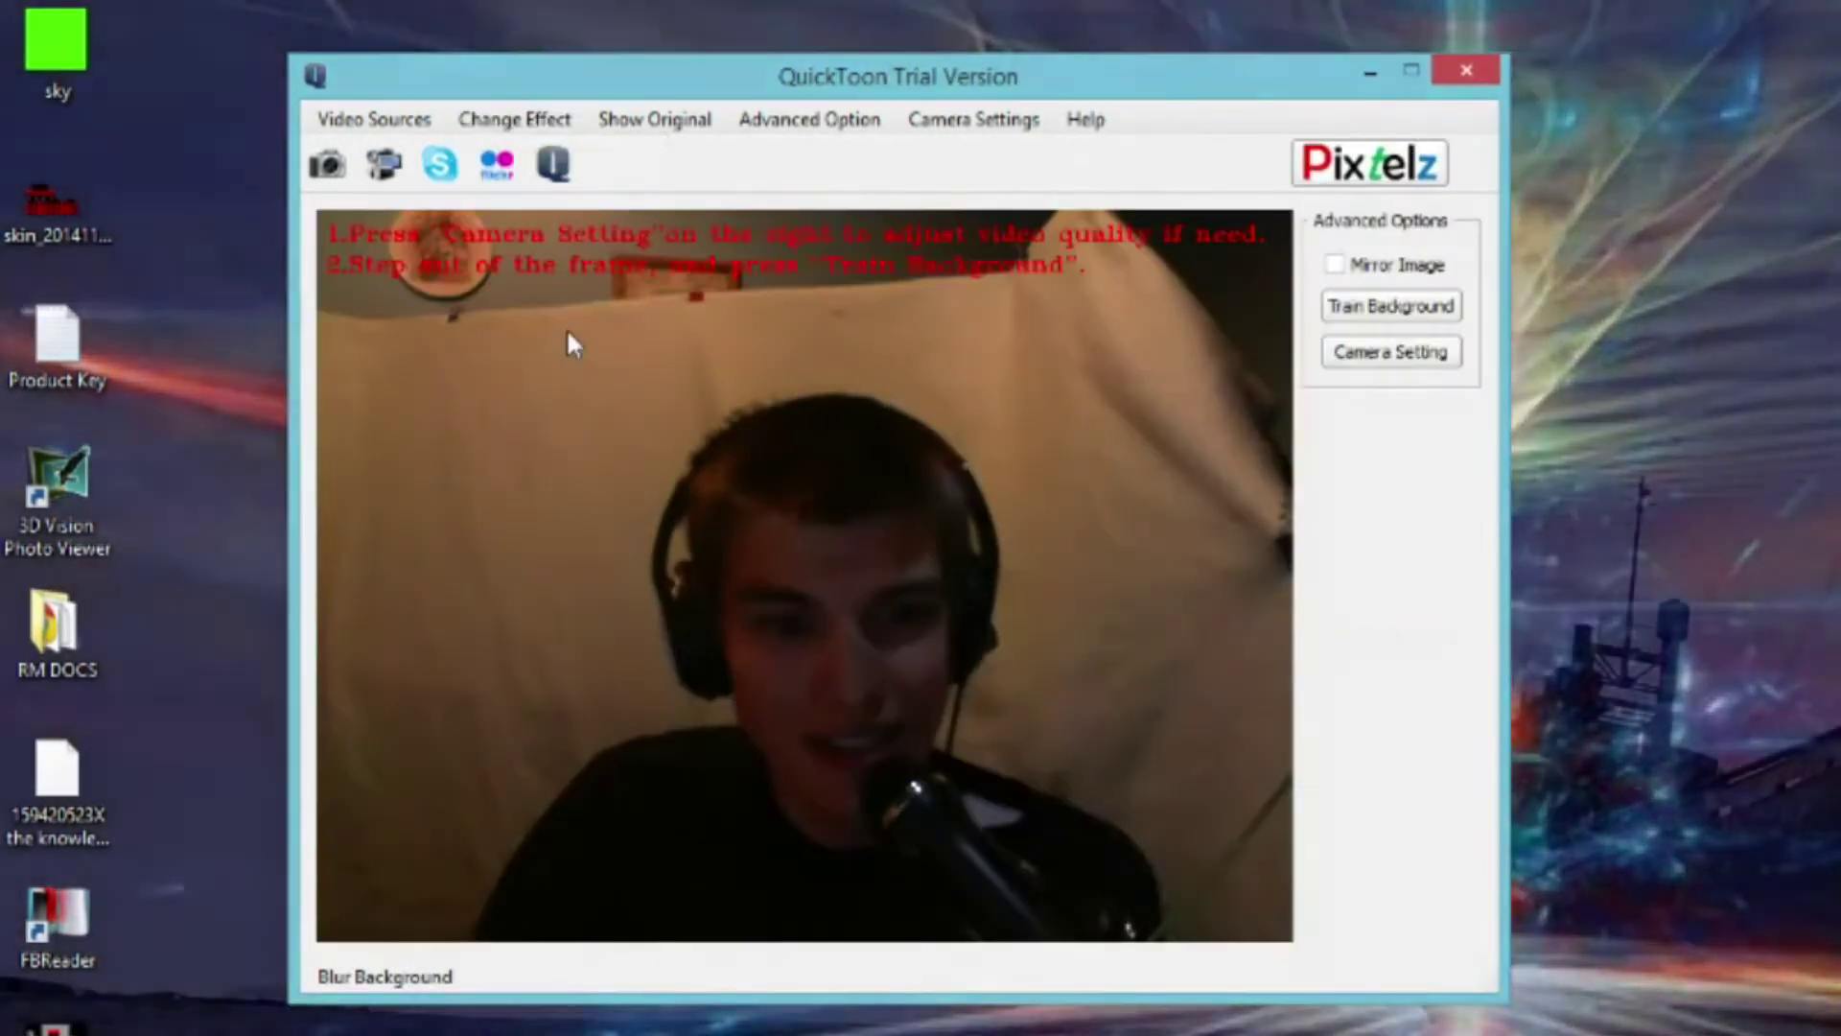
pyautogui.click(515, 119)
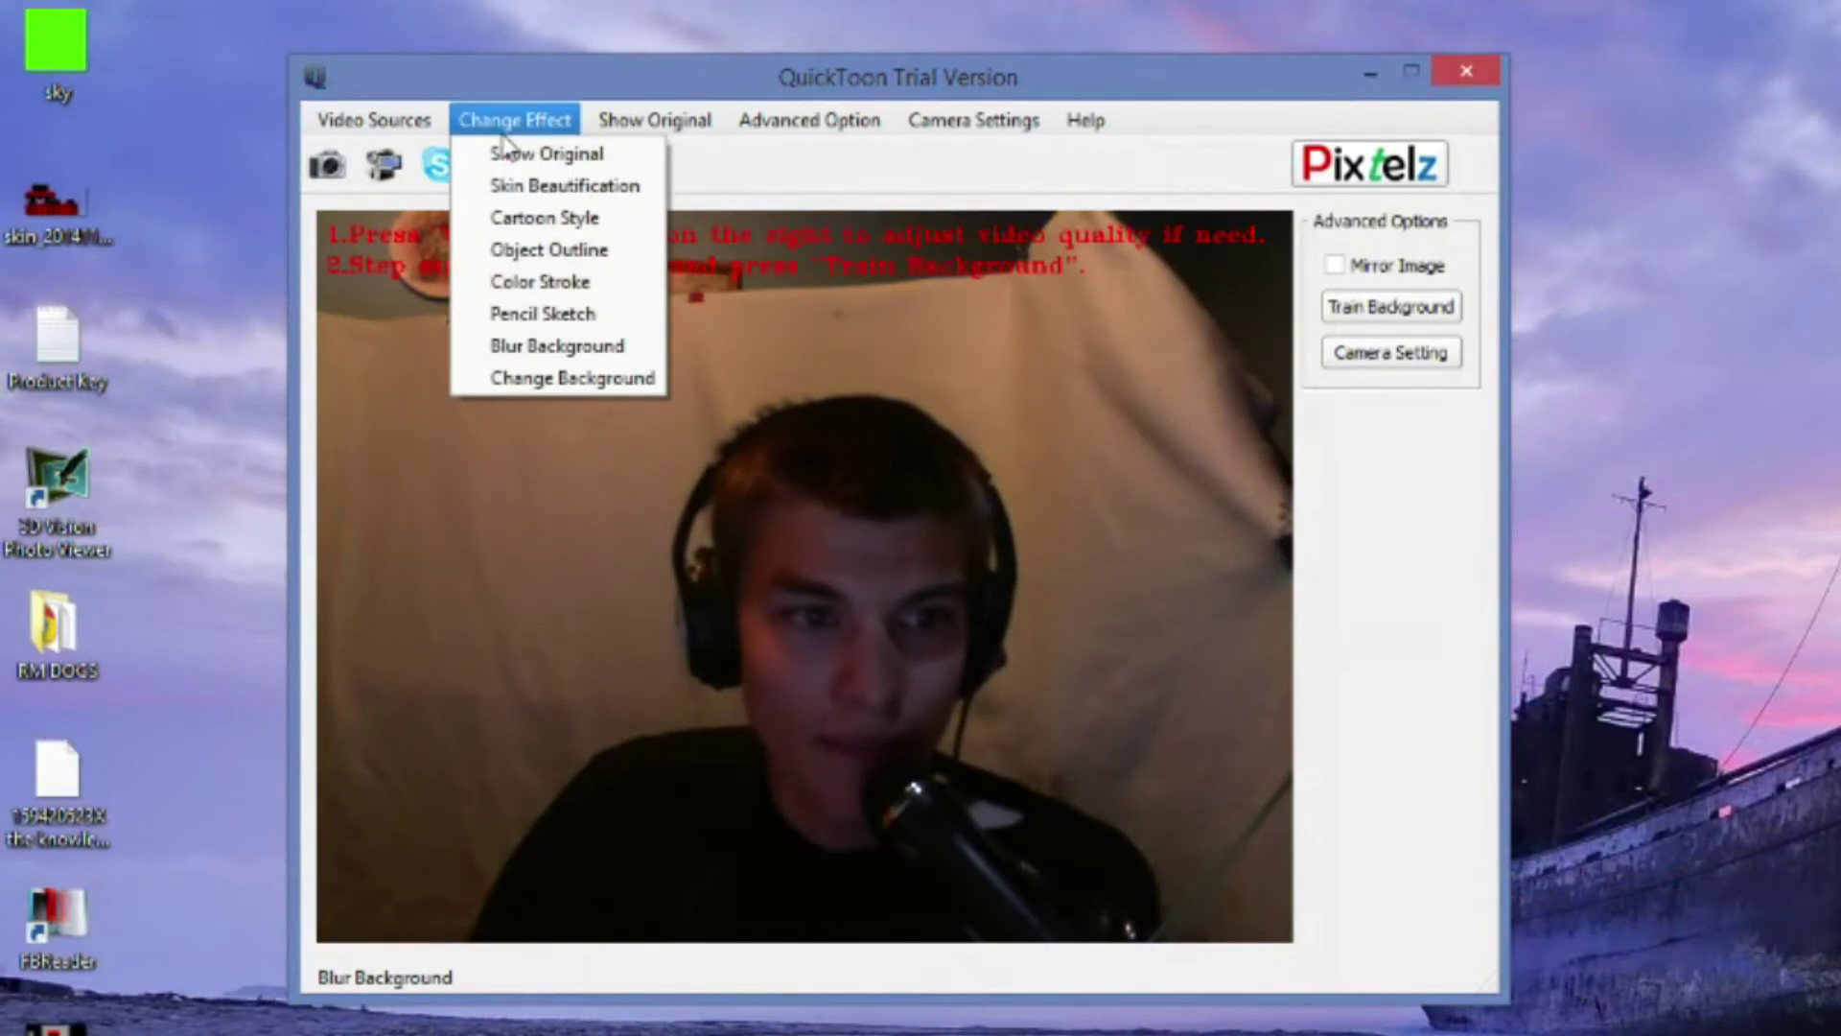
pyautogui.click(594, 357)
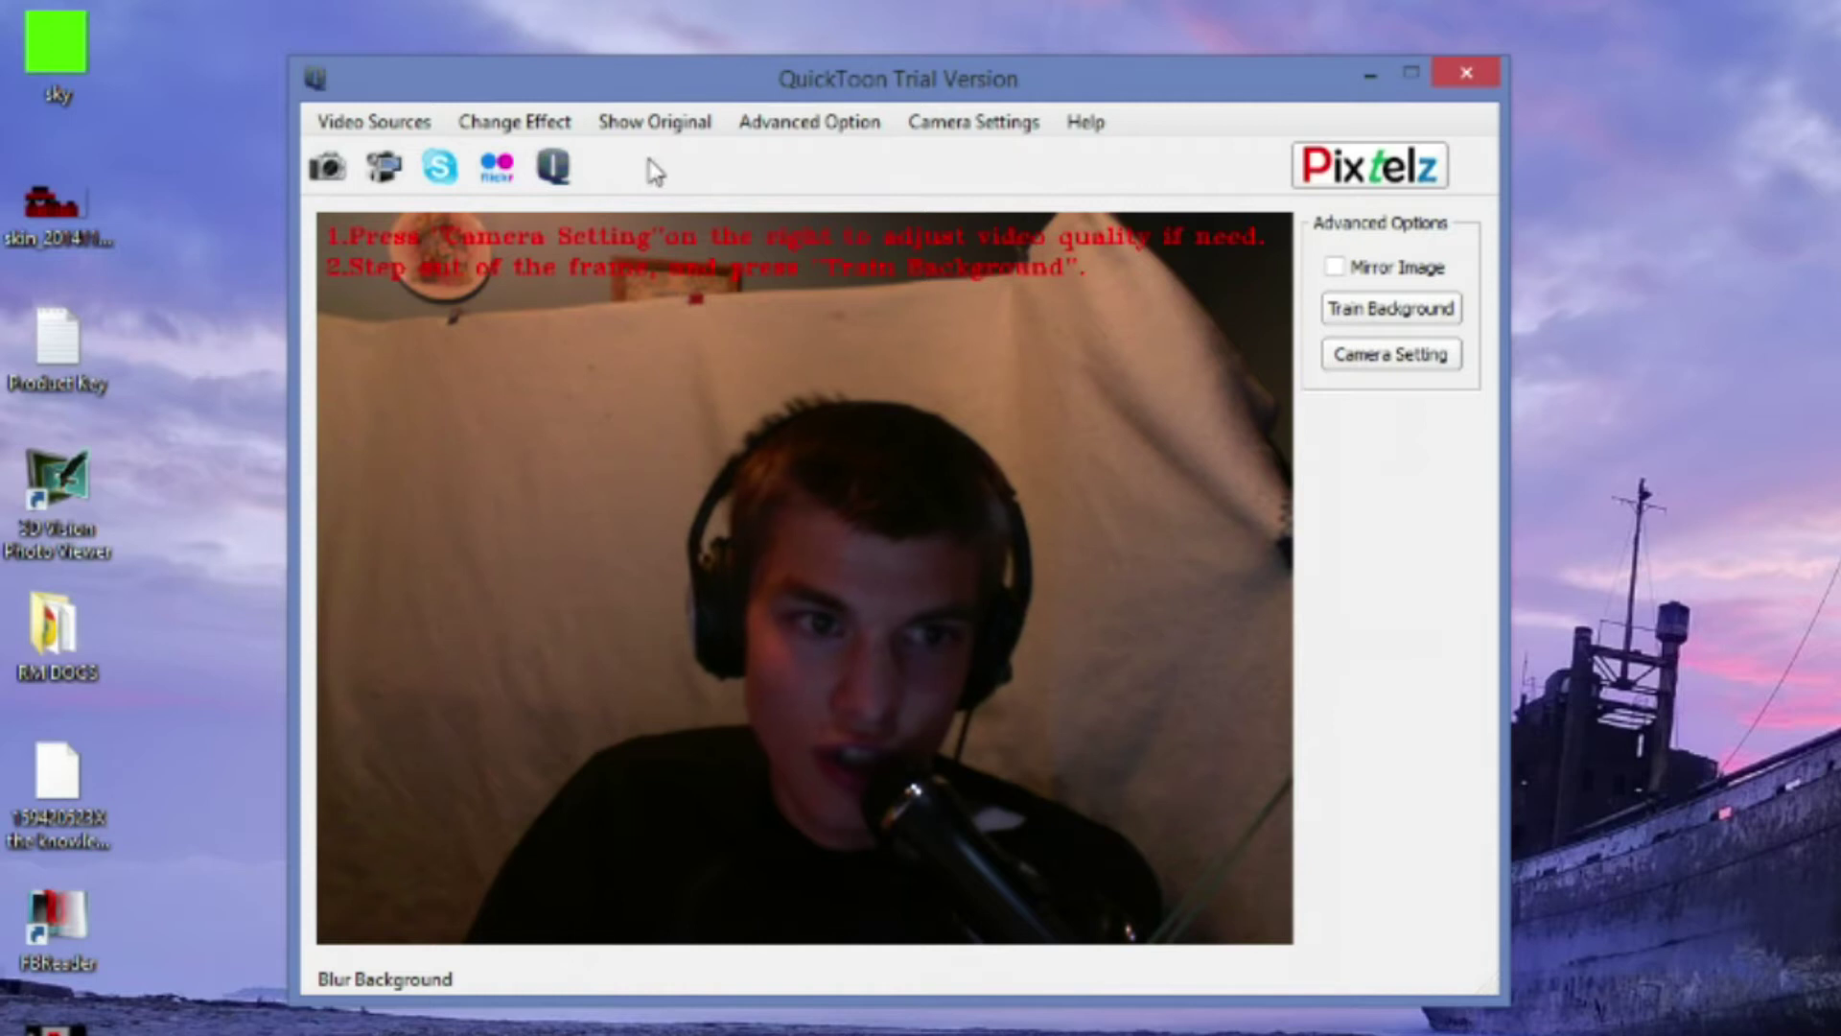
pyautogui.click(1381, 311)
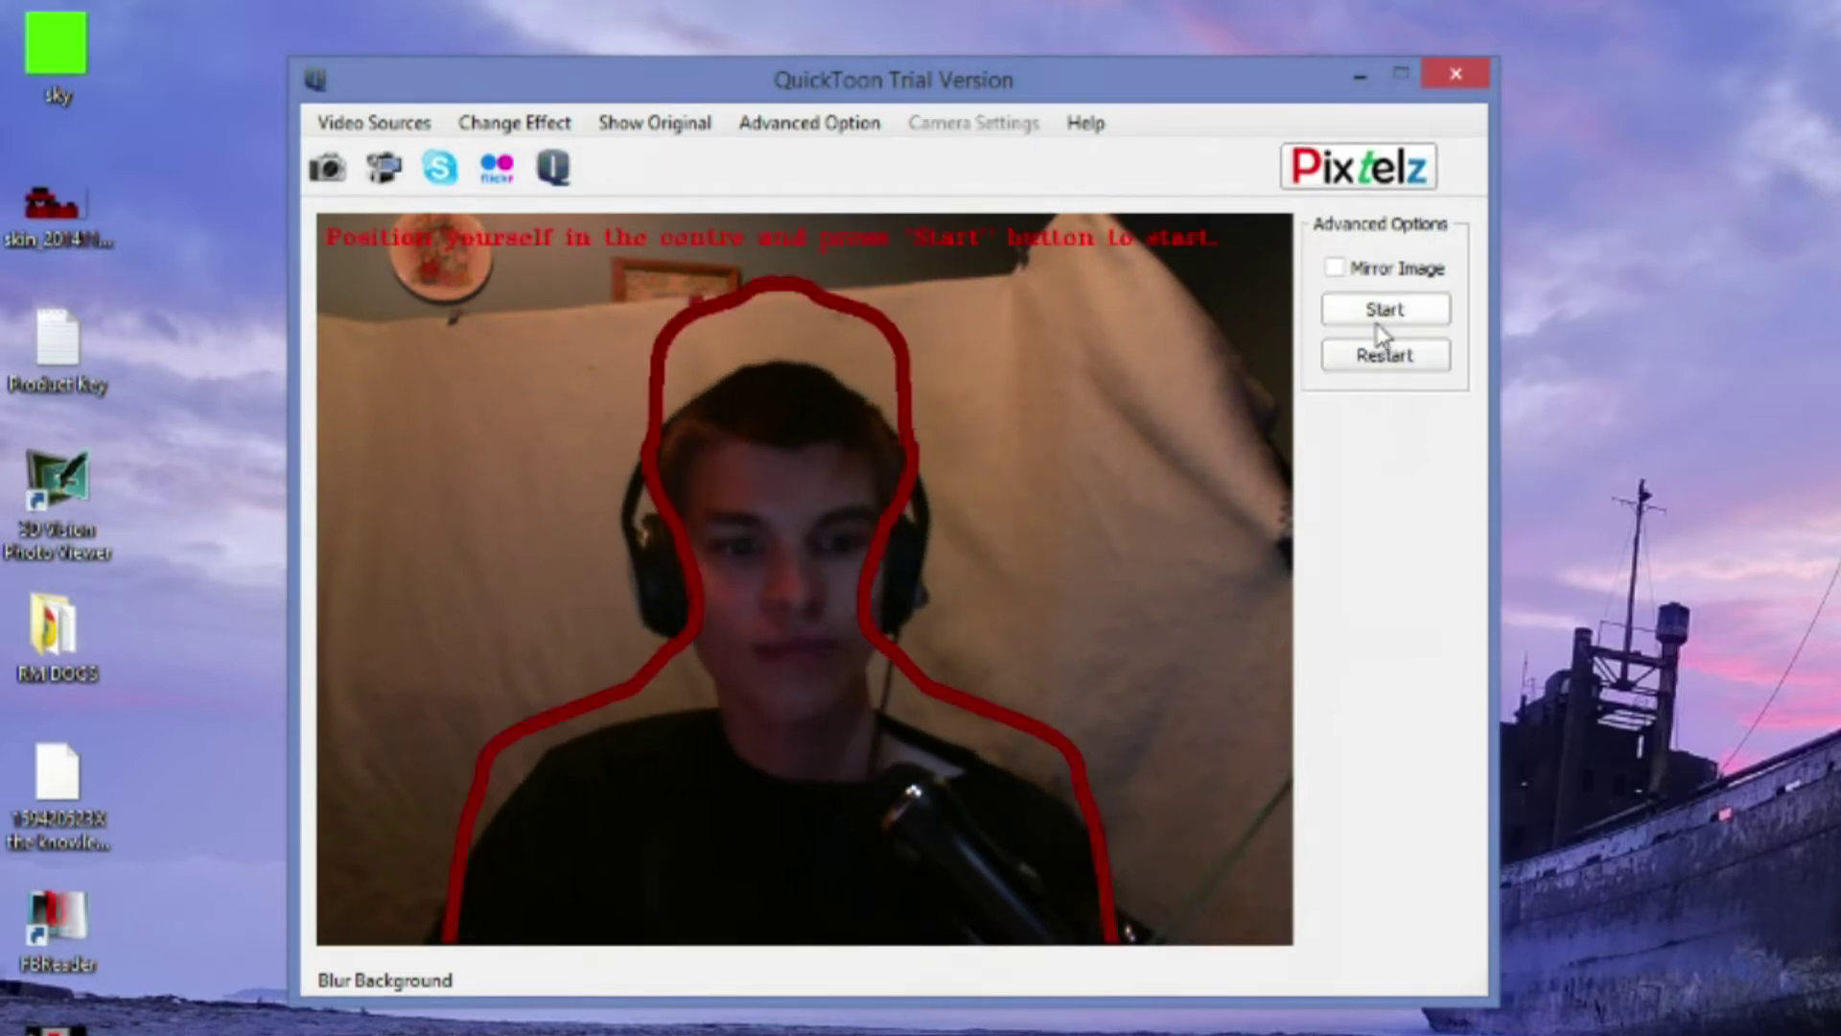
pyautogui.click(1381, 312)
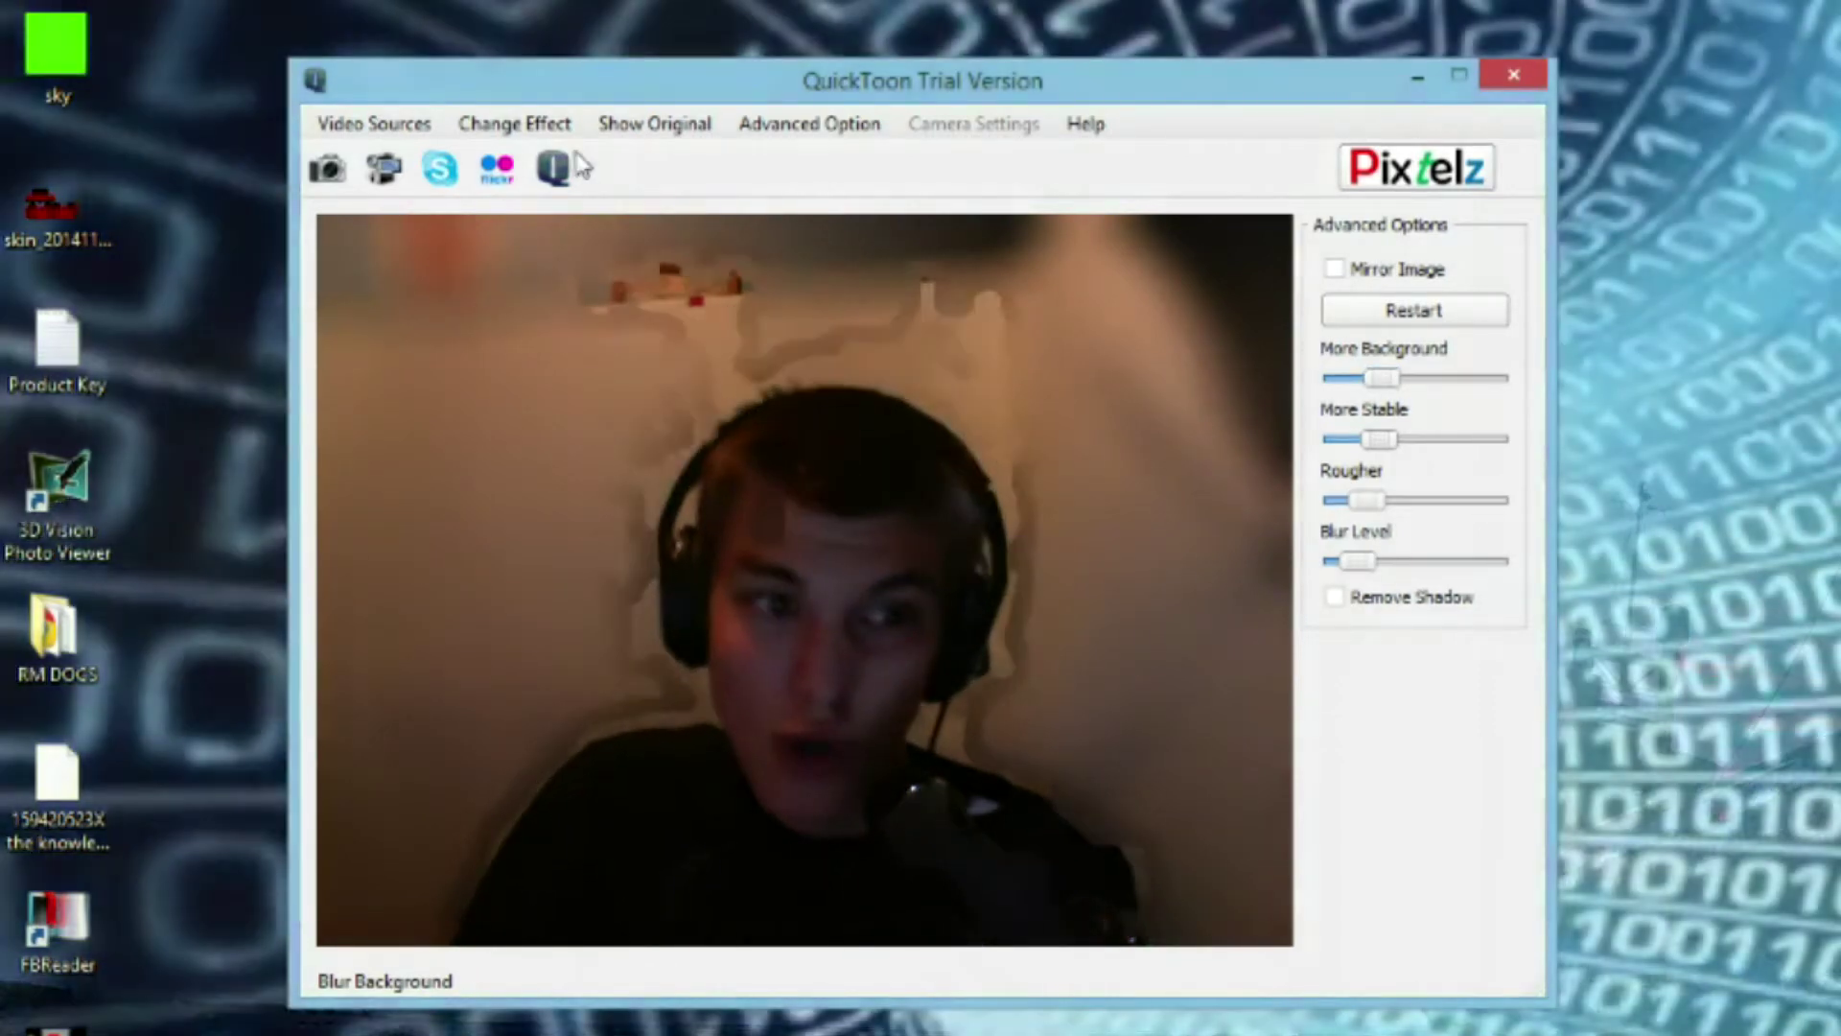
pyautogui.click(563, 126)
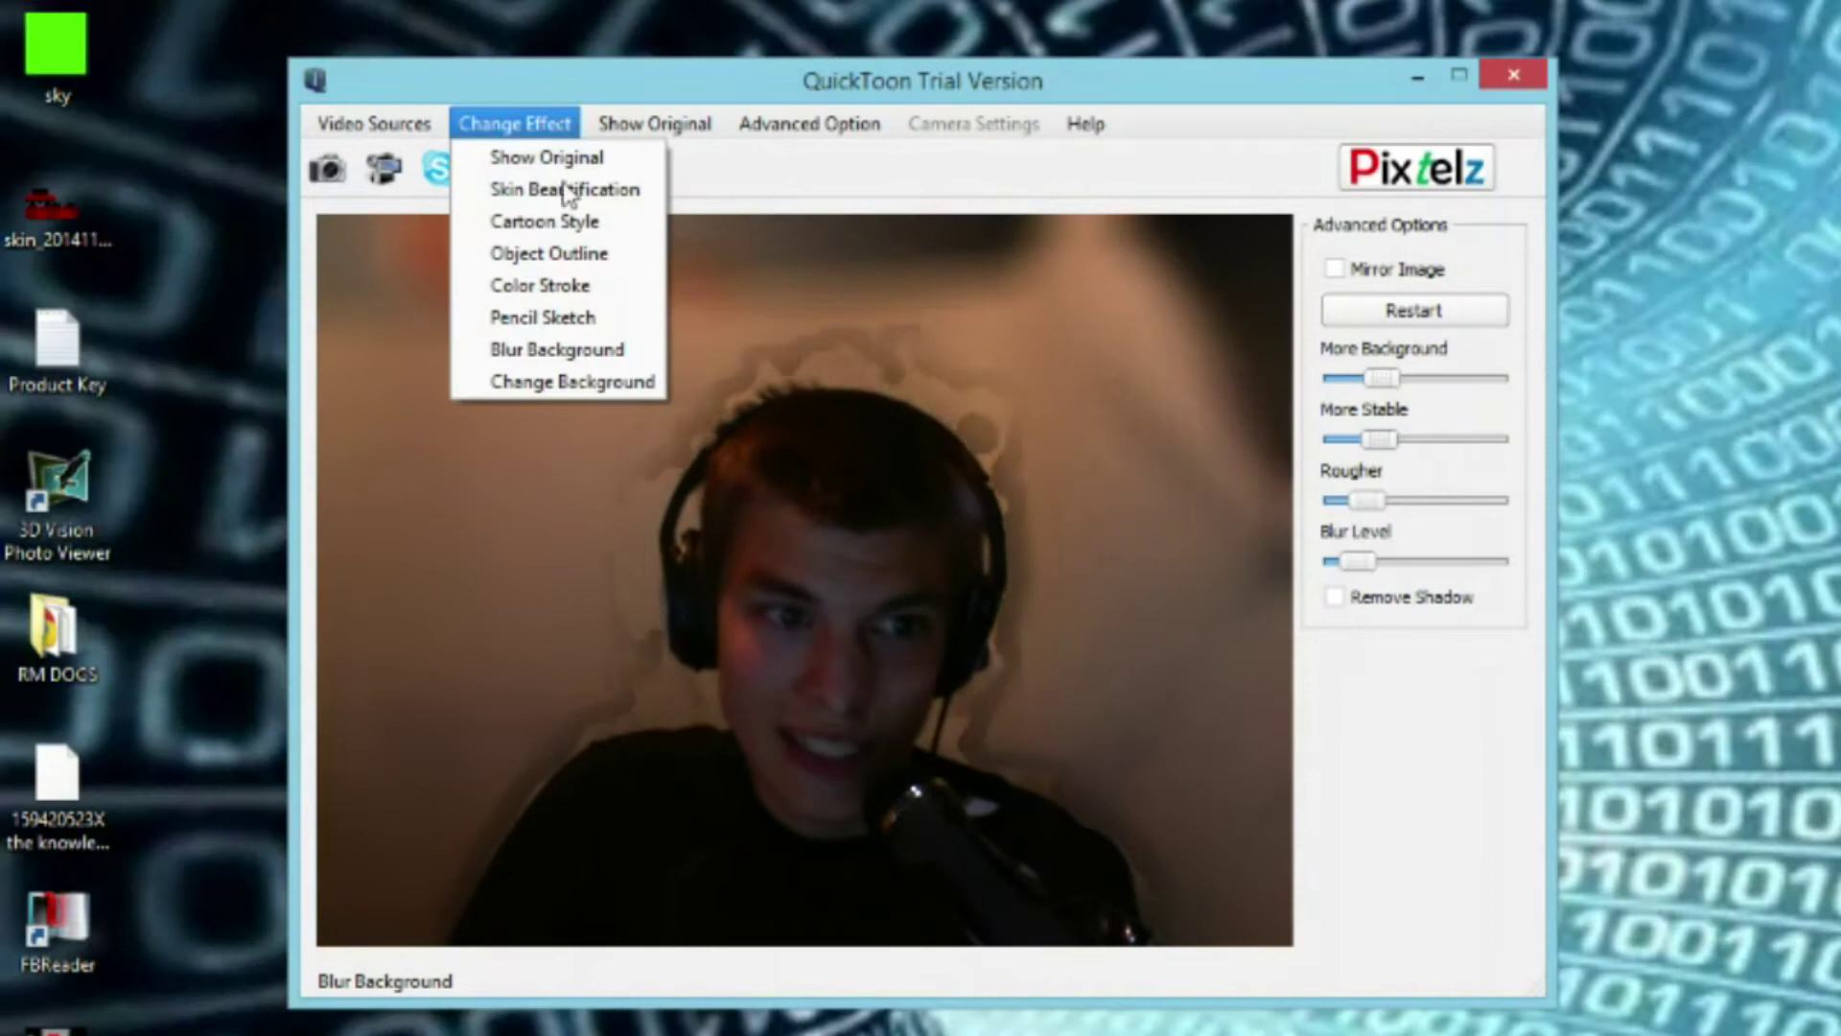
# Step: Switch to the Change Background effect and load the solid green image from Pictures
pyautogui.click(580, 380)
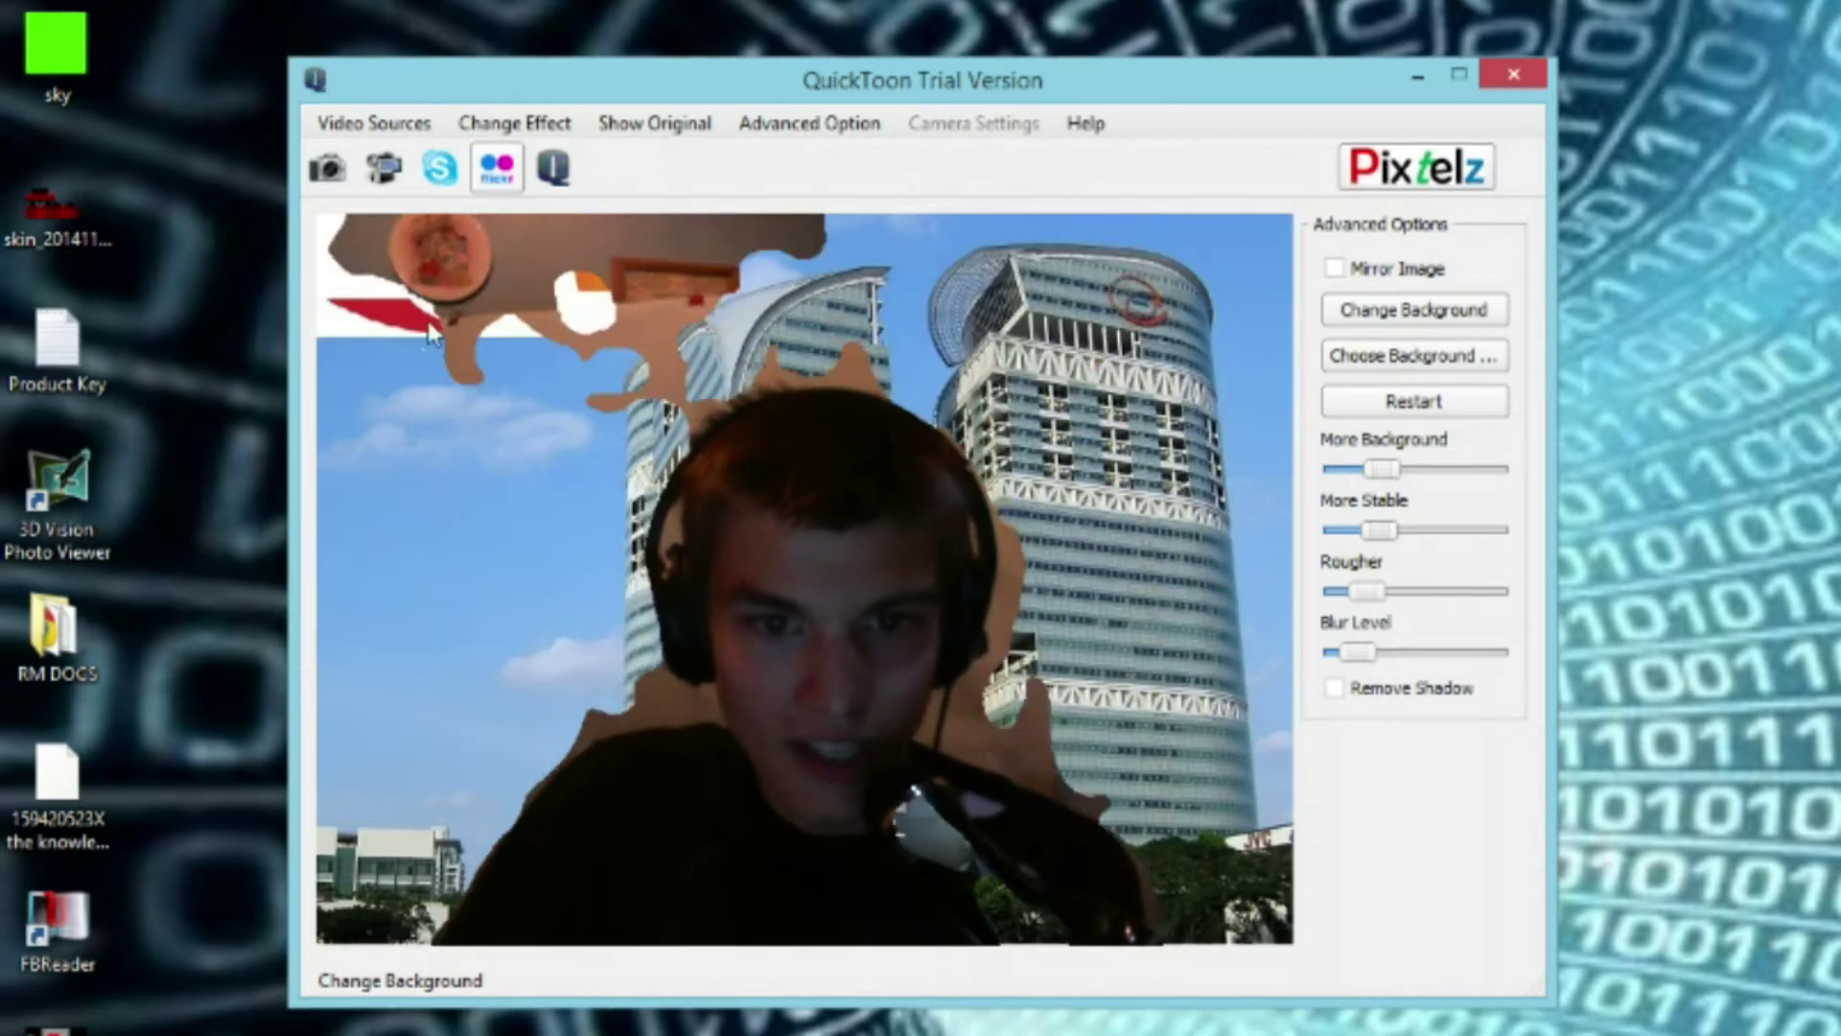
pyautogui.click(1386, 356)
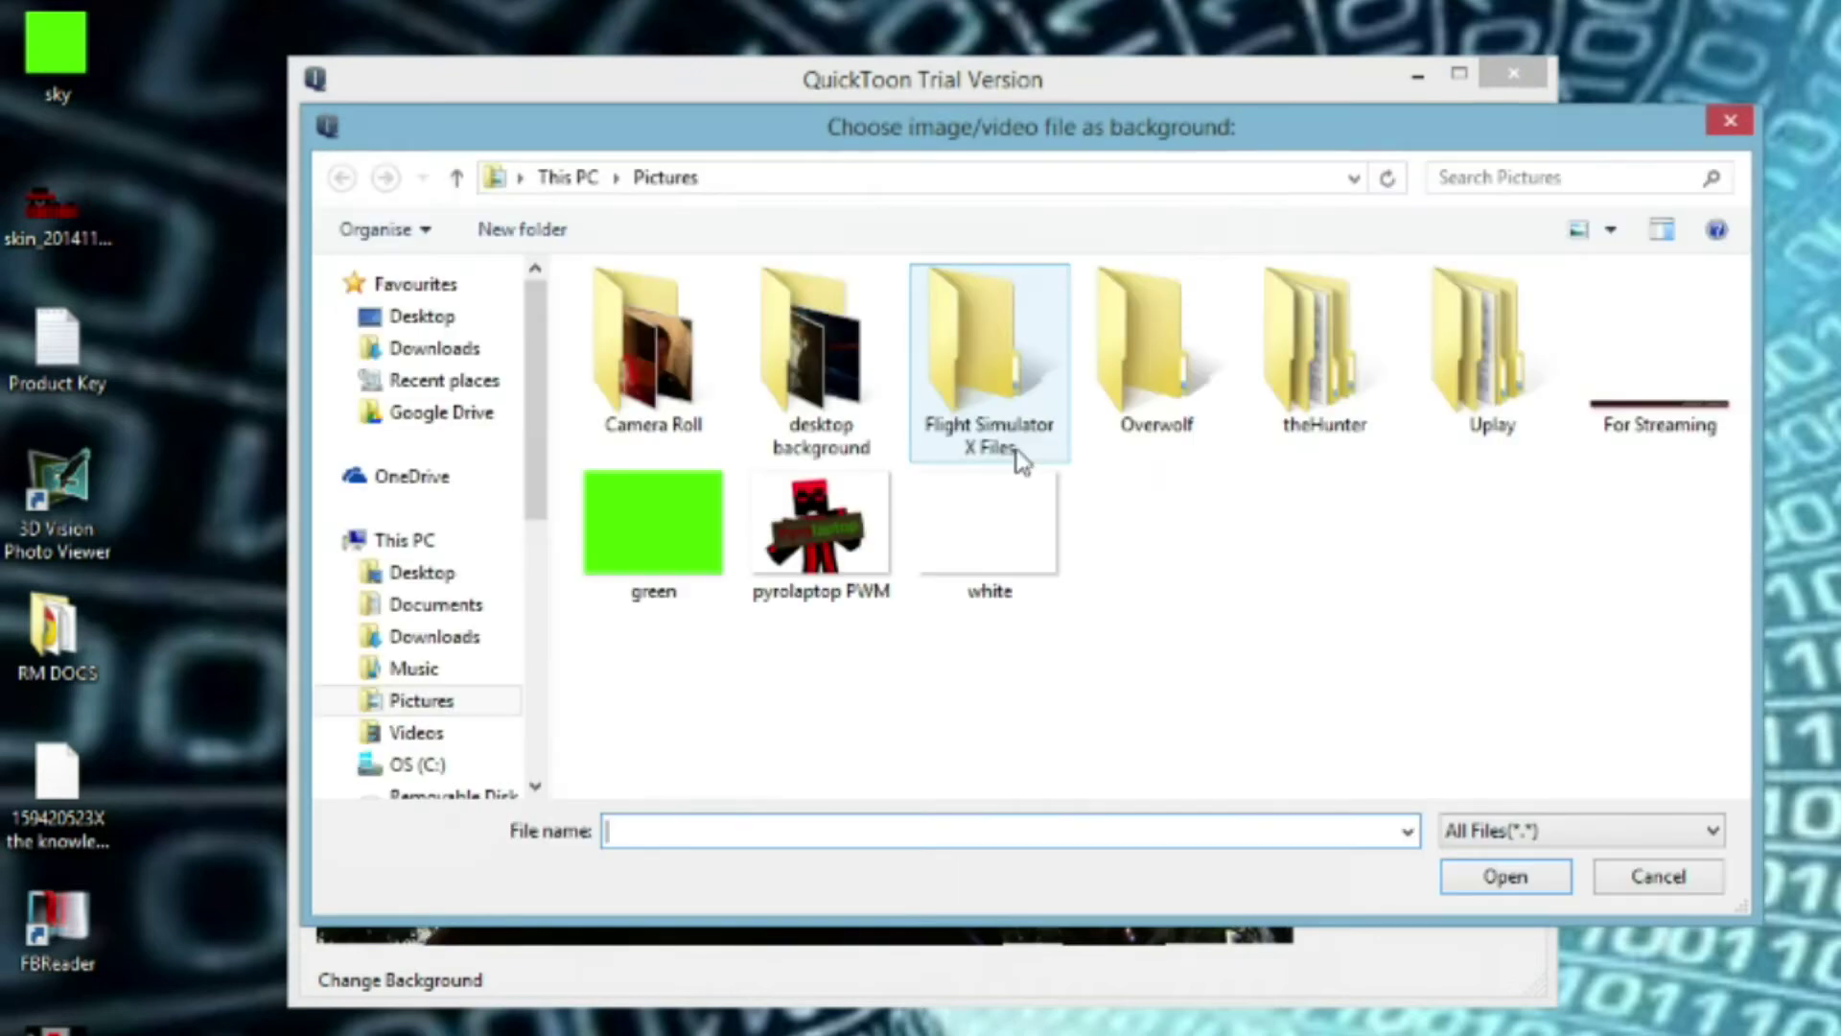
pyautogui.click(686, 596)
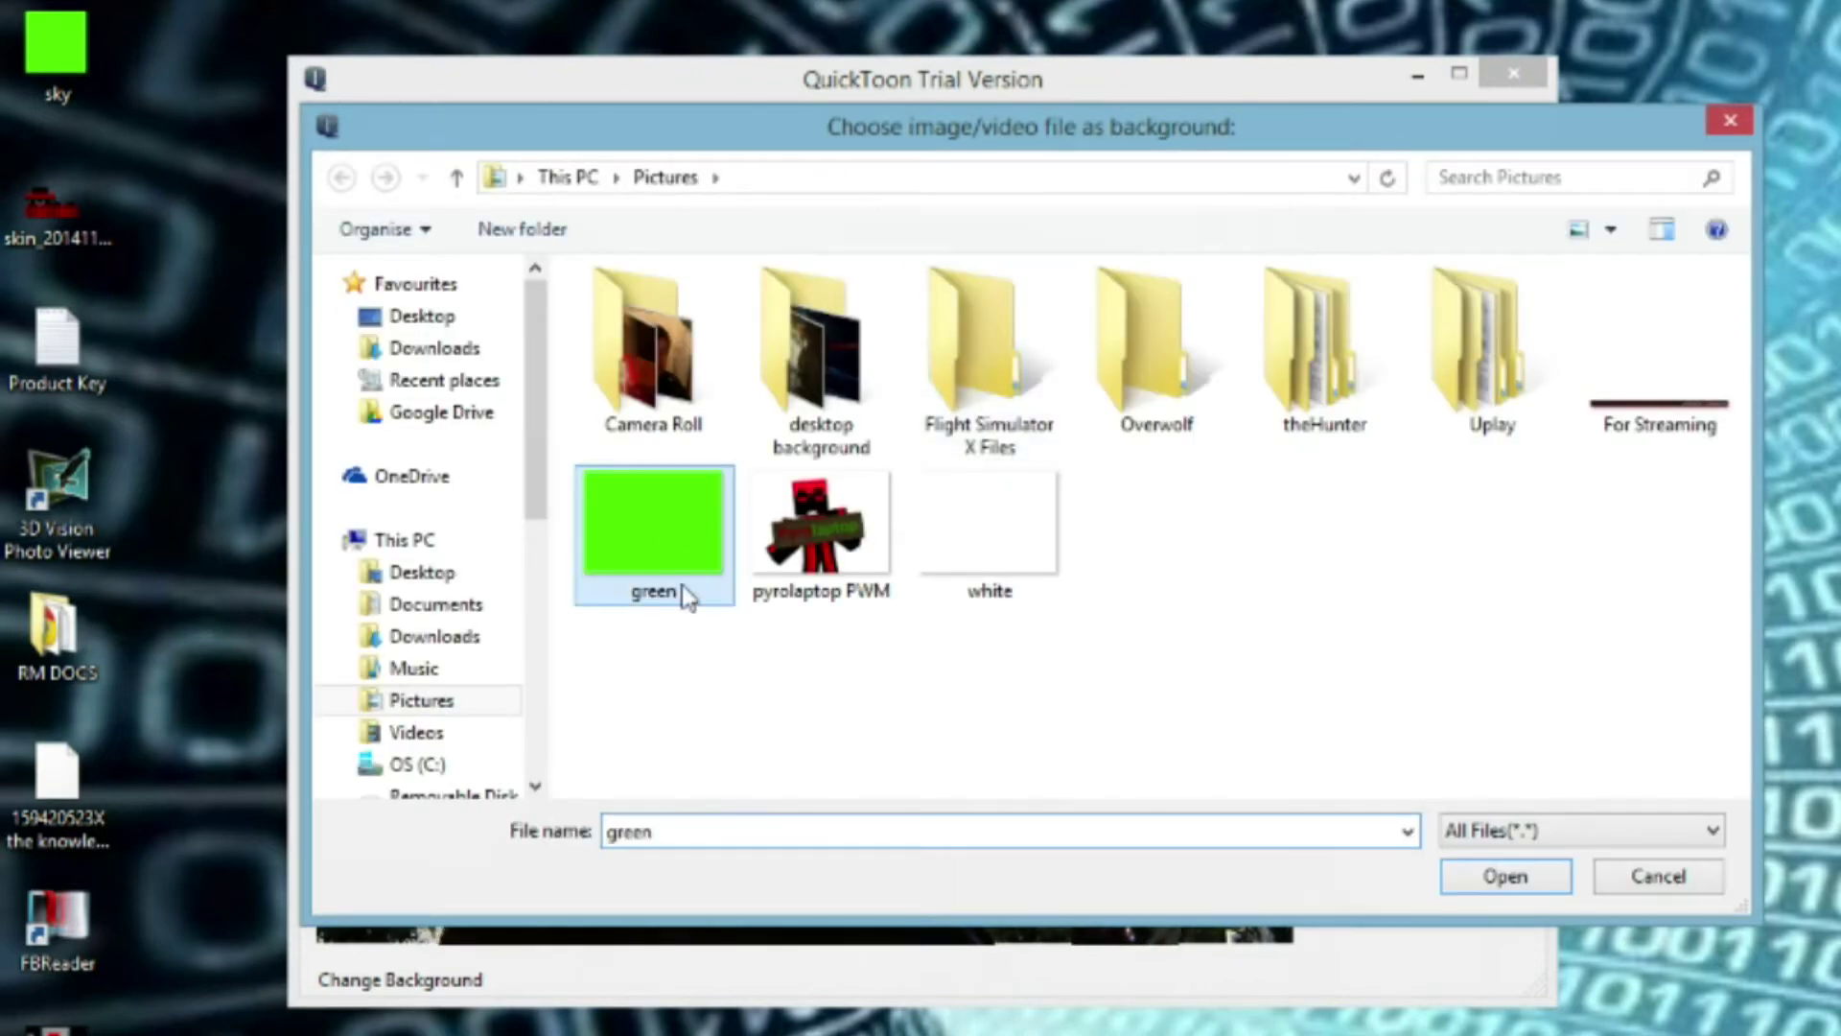
pyautogui.click(1532, 875)
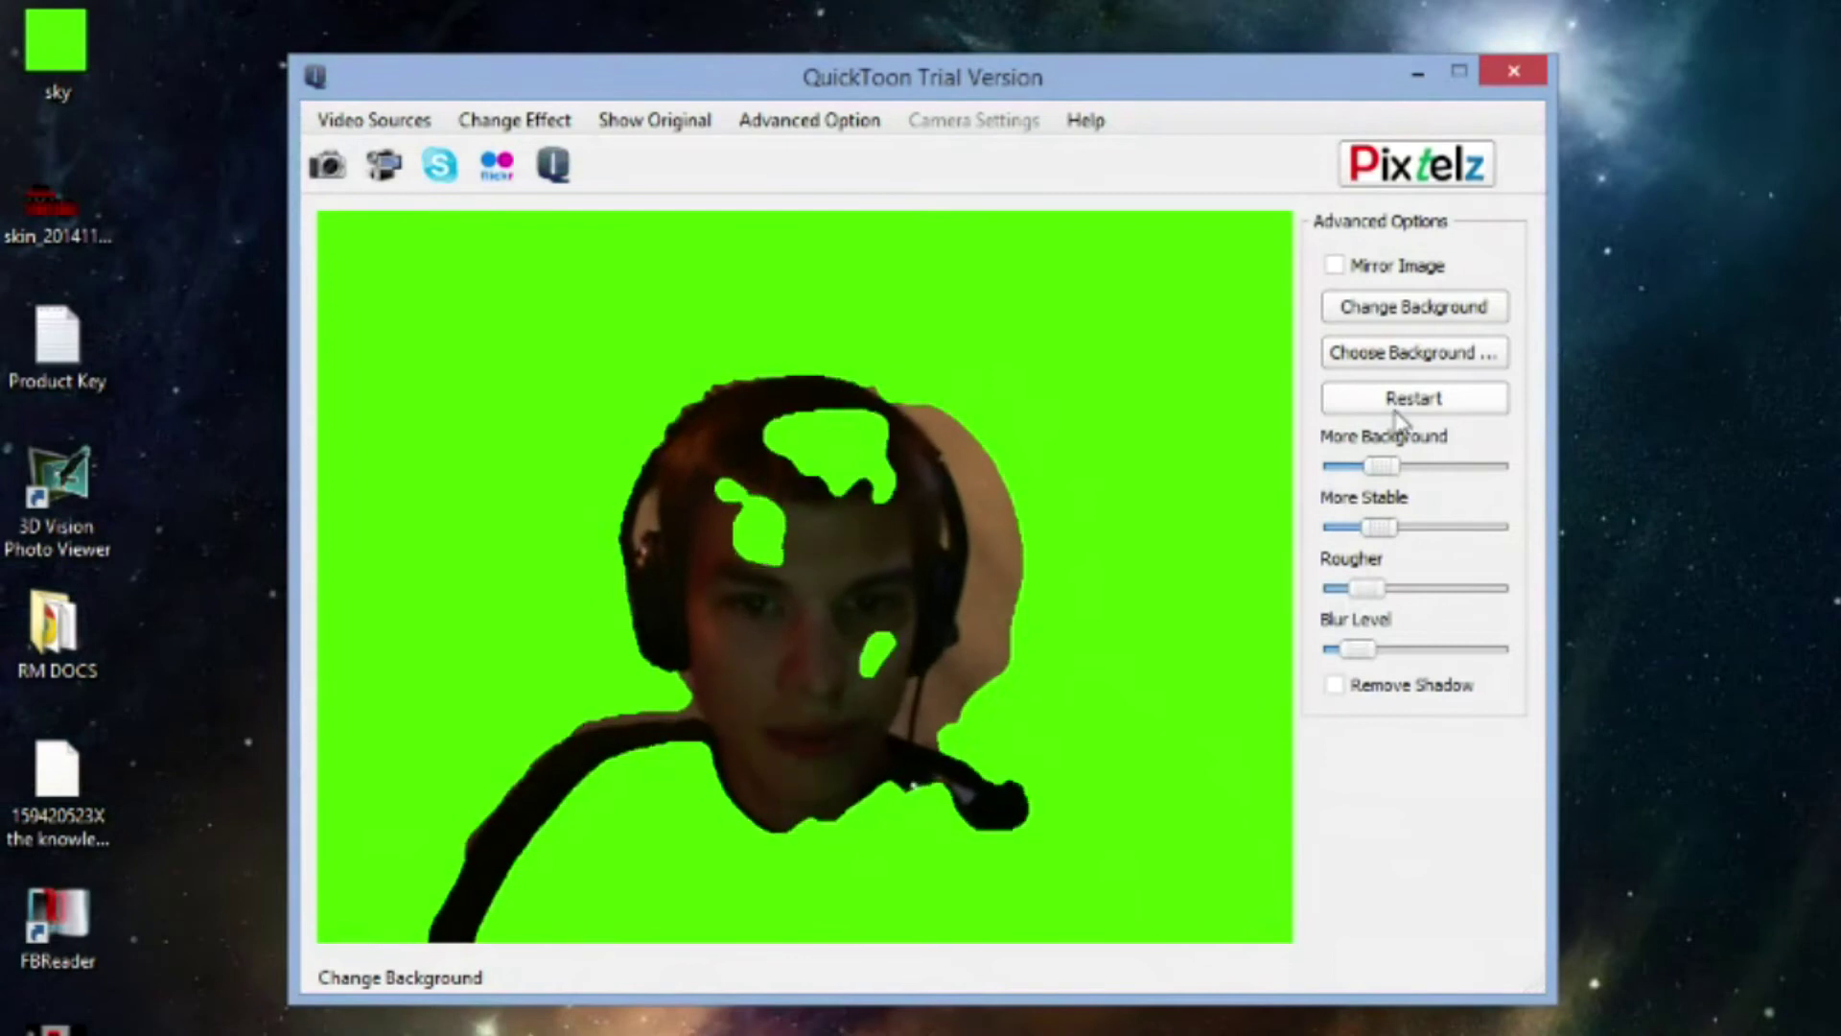
# Step: Restart the background keying and bring up the webcam's Video Settings properties
pyautogui.click(1409, 399)
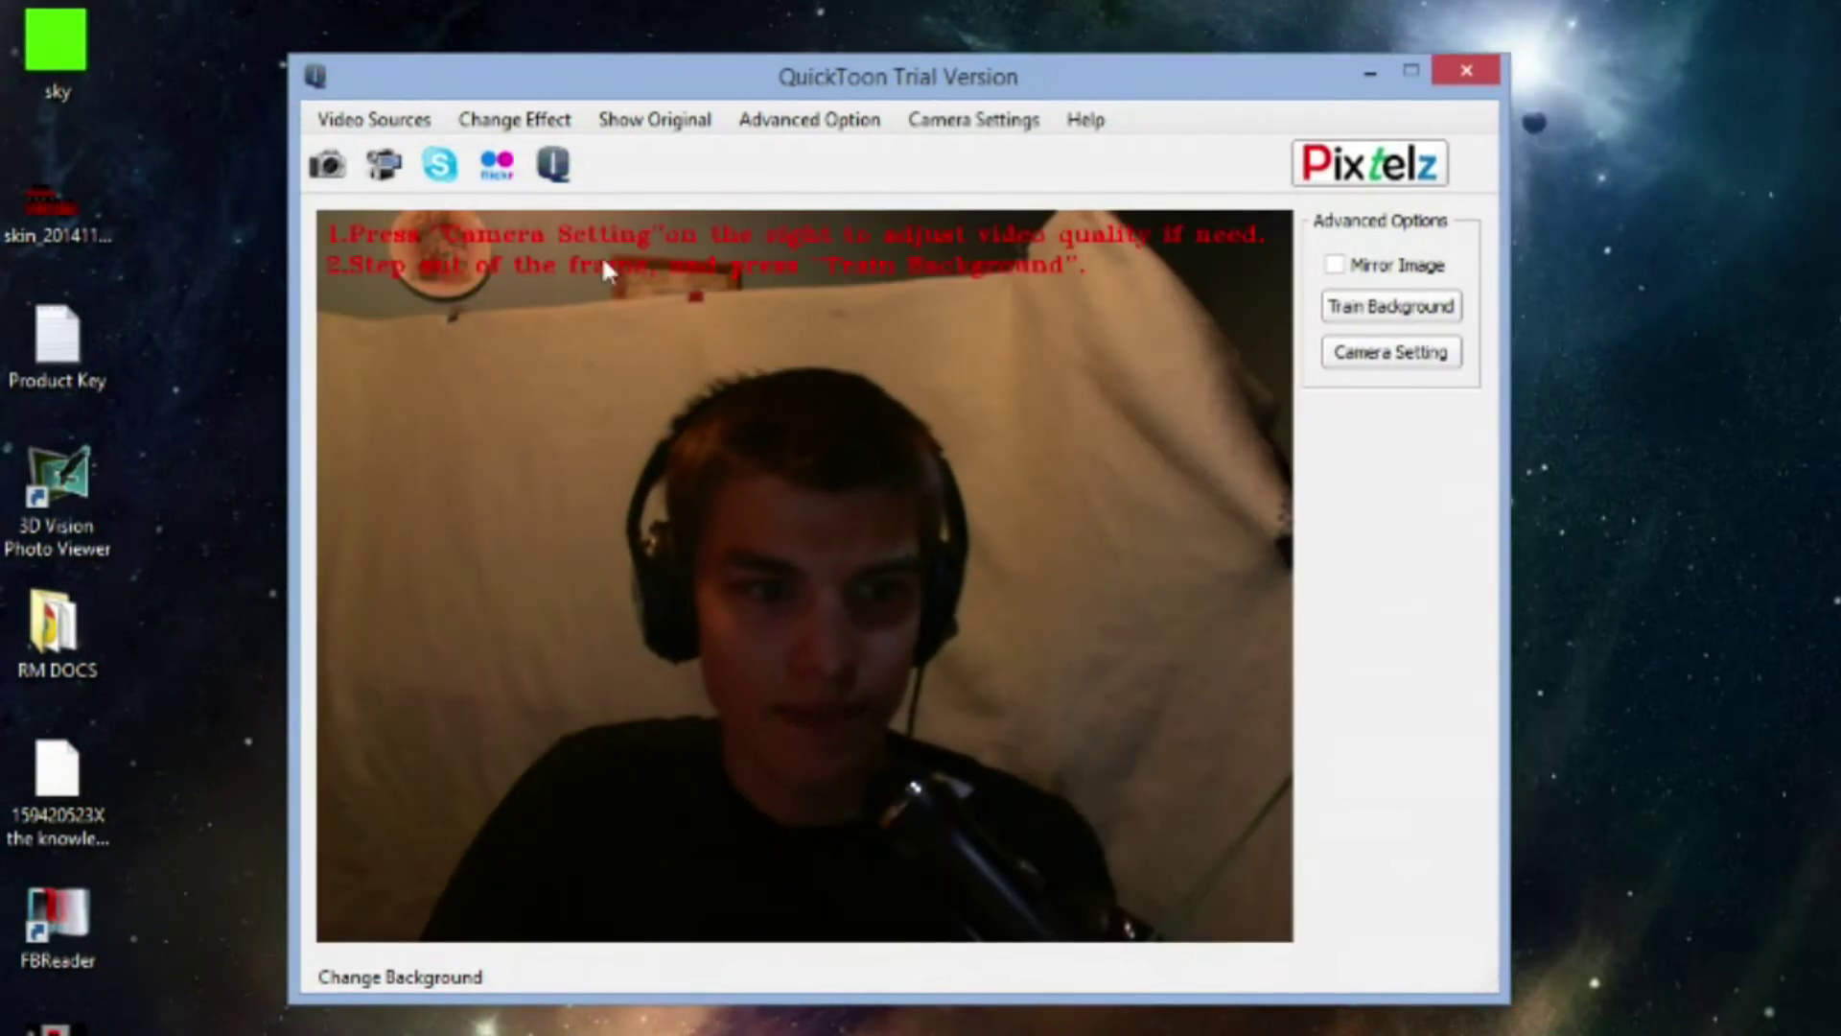
pyautogui.click(490, 123)
pyautogui.moveTo(383, 123)
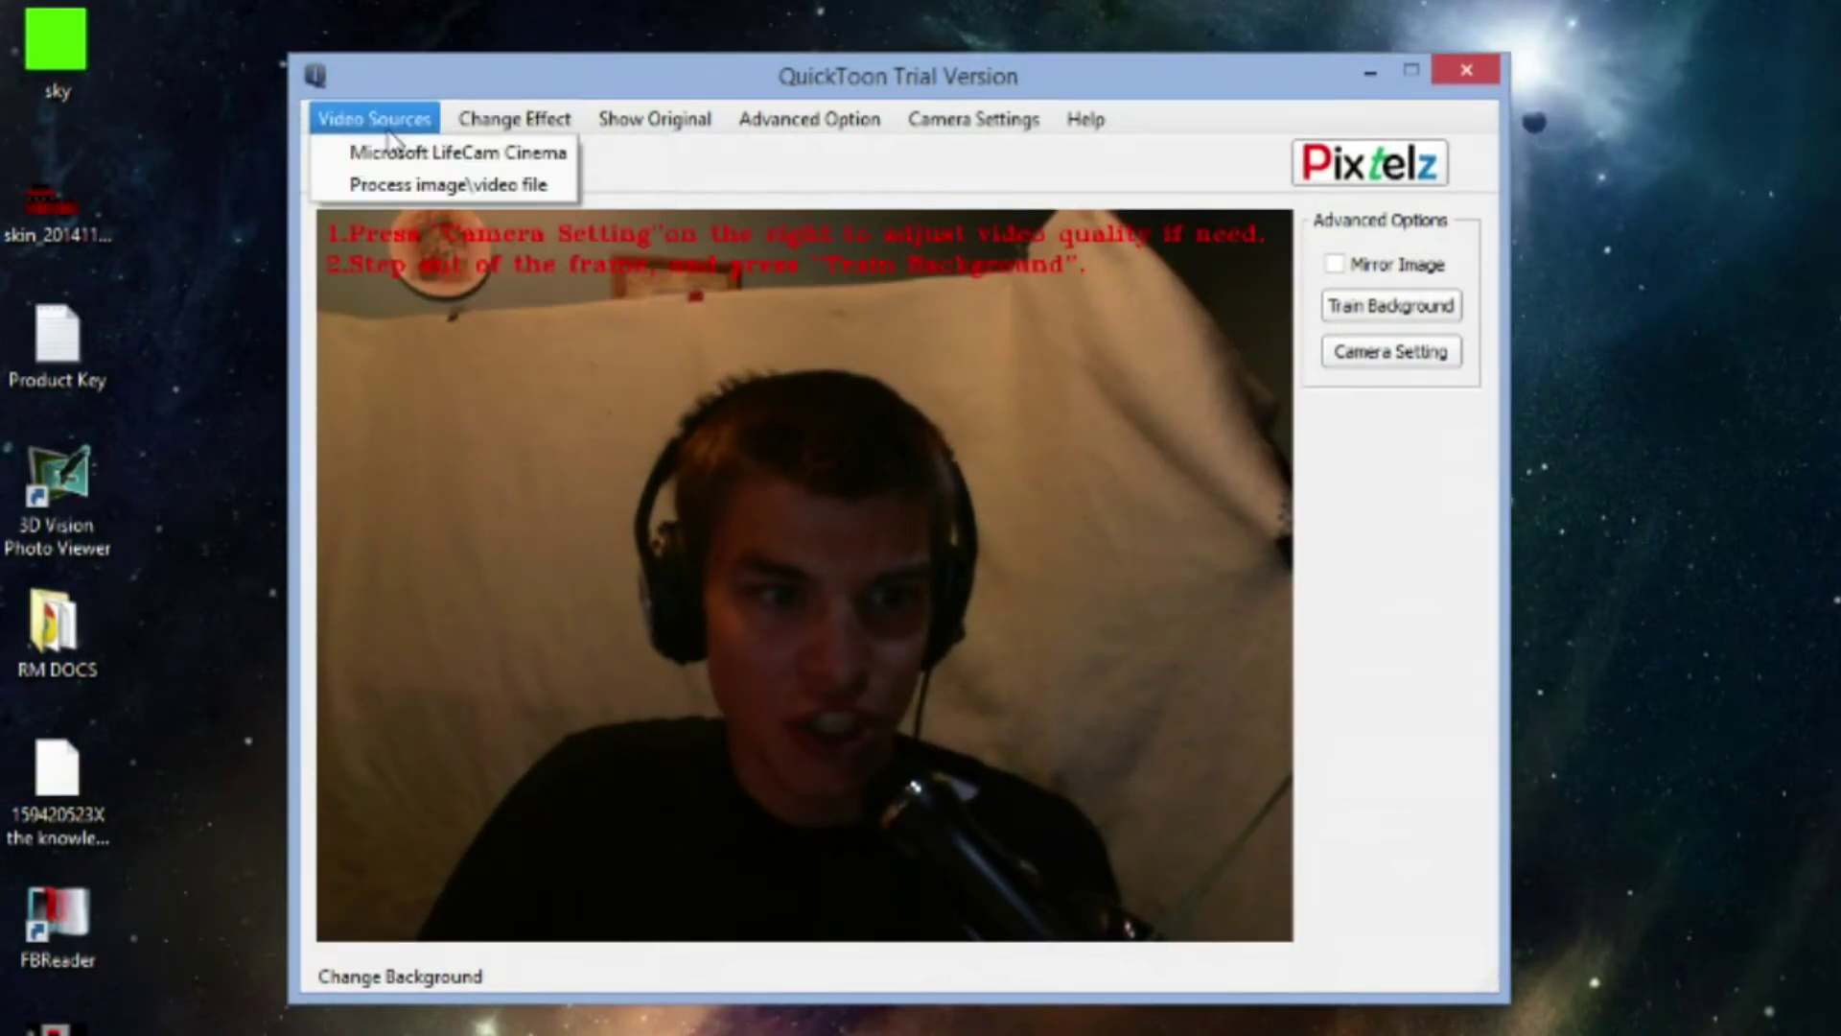
pyautogui.click(1391, 351)
pyautogui.click(1390, 351)
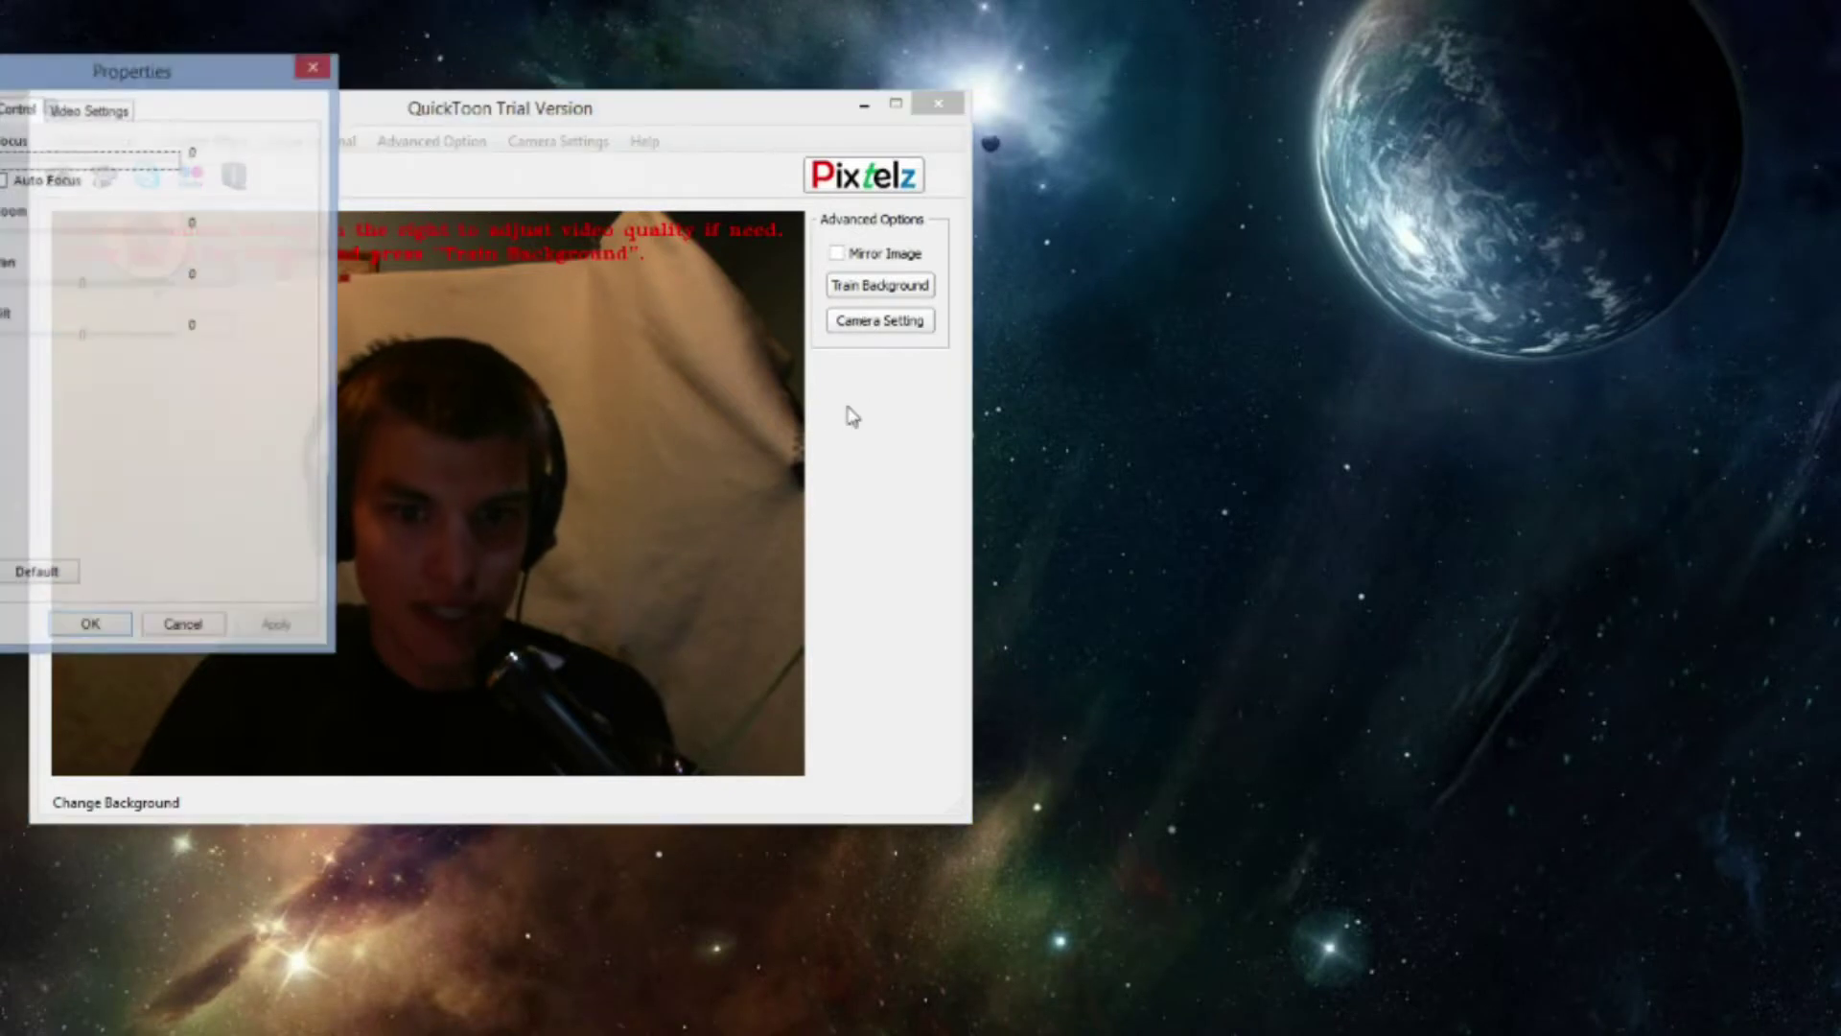
pyautogui.moveTo(269, 89); pyautogui.dragTo(1371, 192)
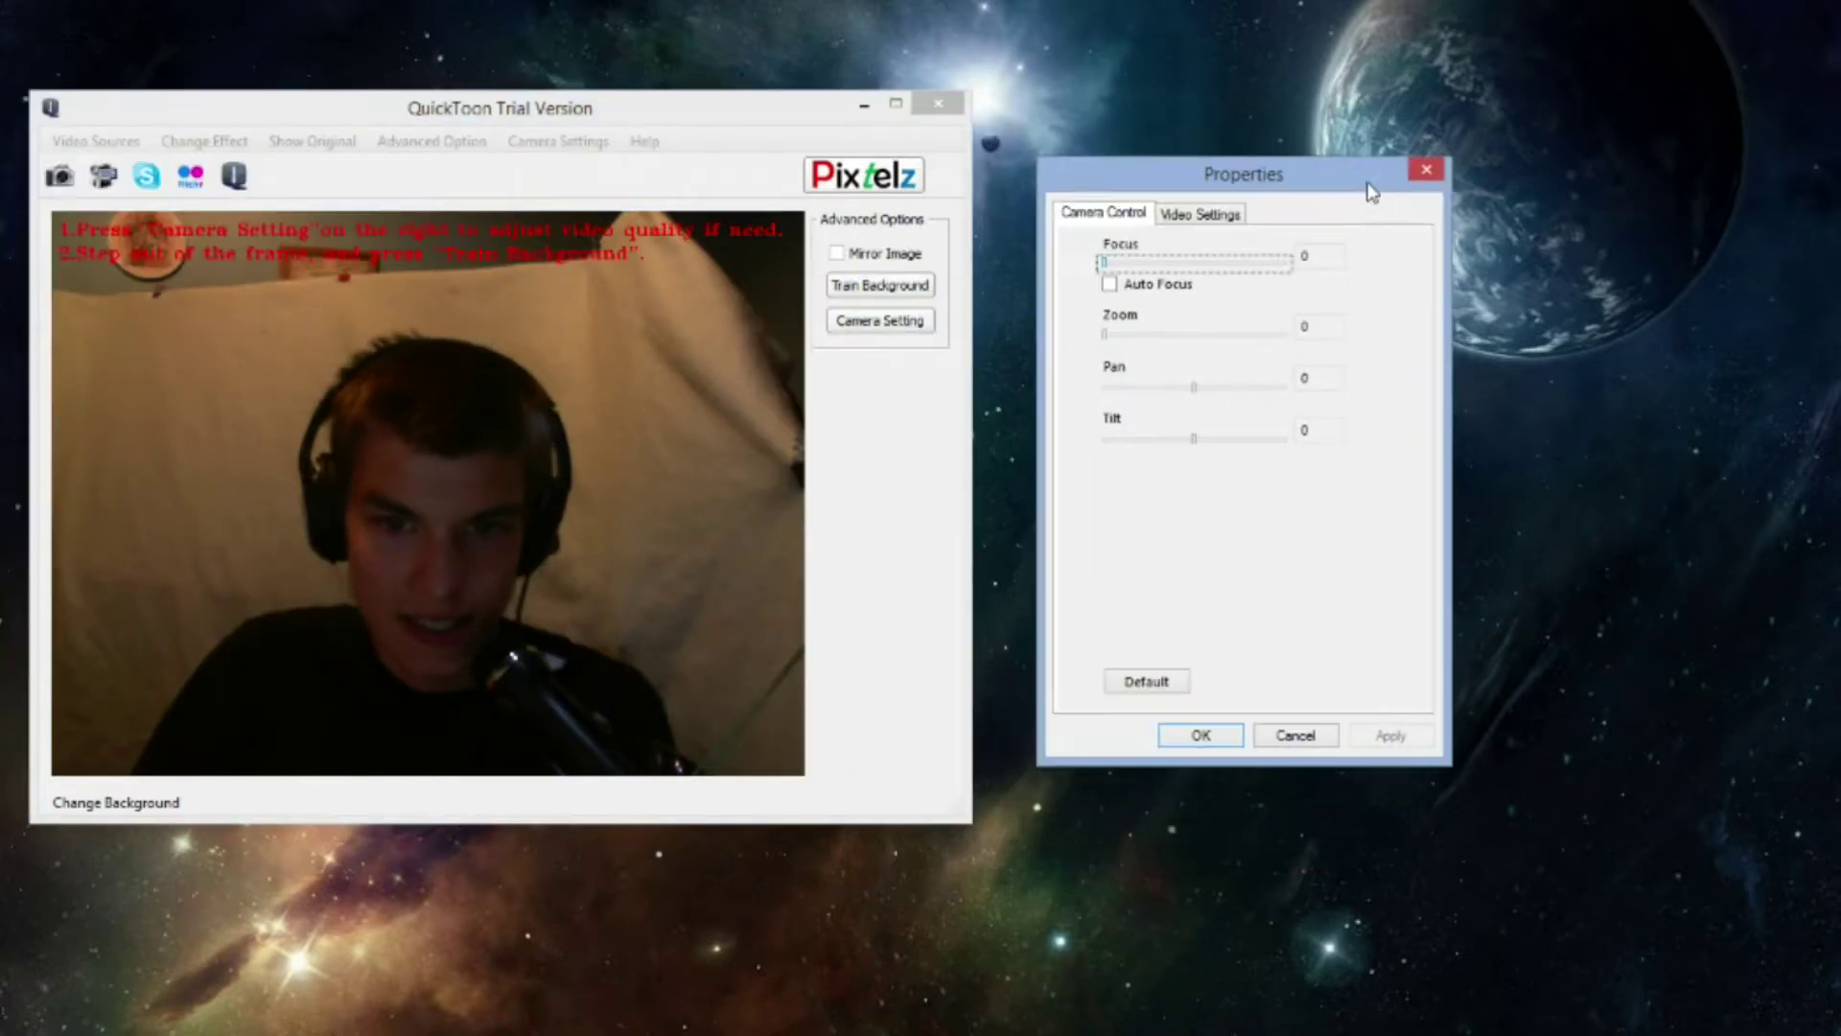
pyautogui.click(1191, 217)
# Step: Toggle TrueColor on, retrain the green background, then turn TrueColor off
pyautogui.click(1165, 280)
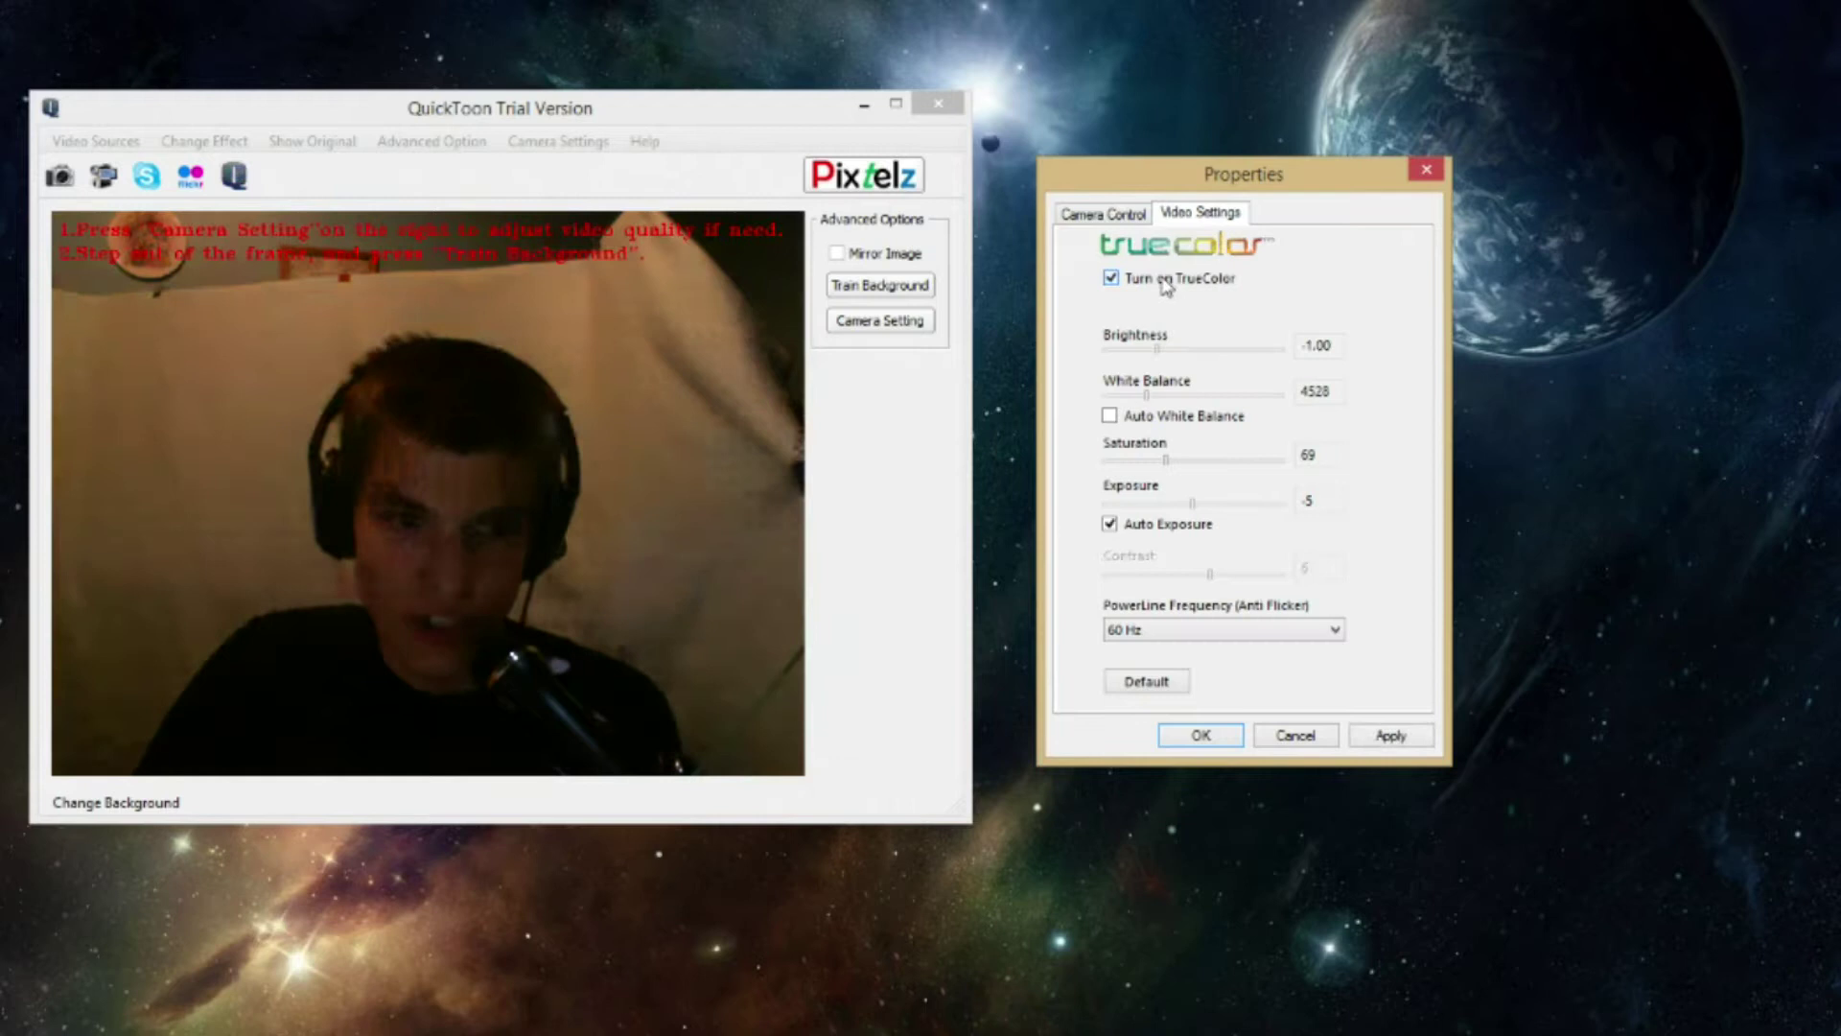
pyautogui.click(1165, 280)
pyautogui.click(1112, 280)
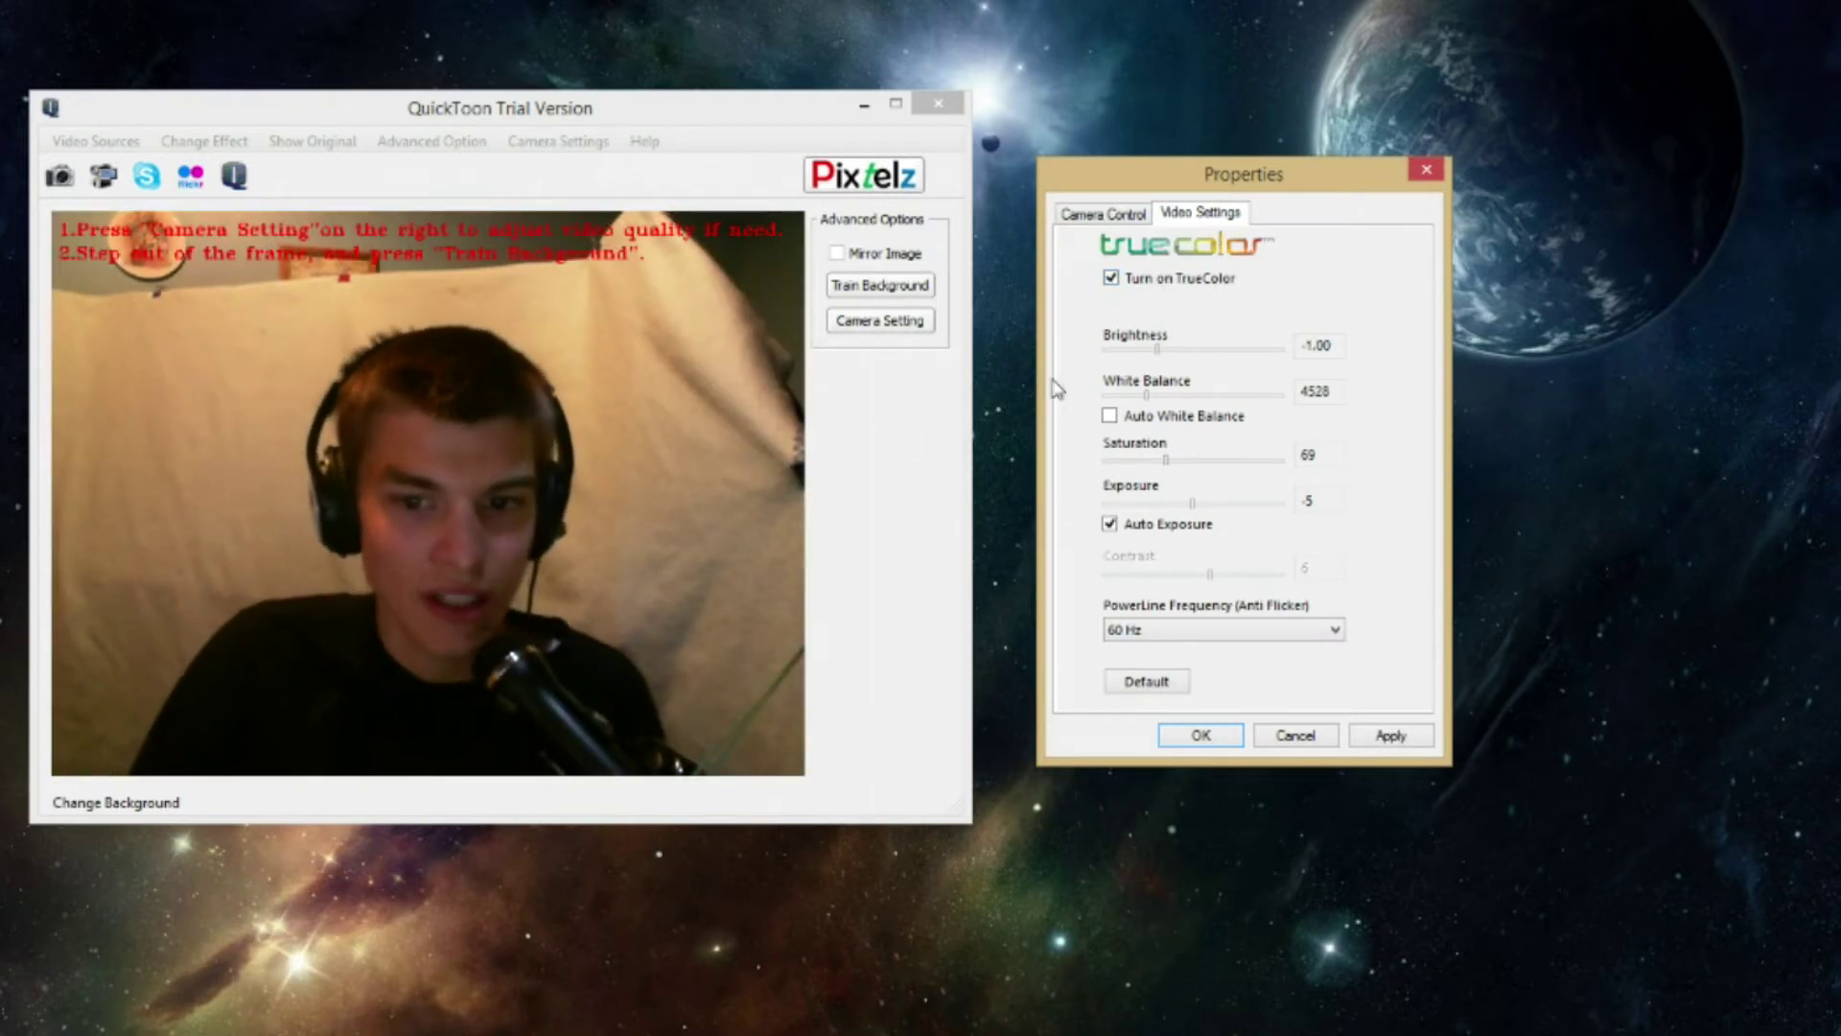
pyautogui.click(881, 284)
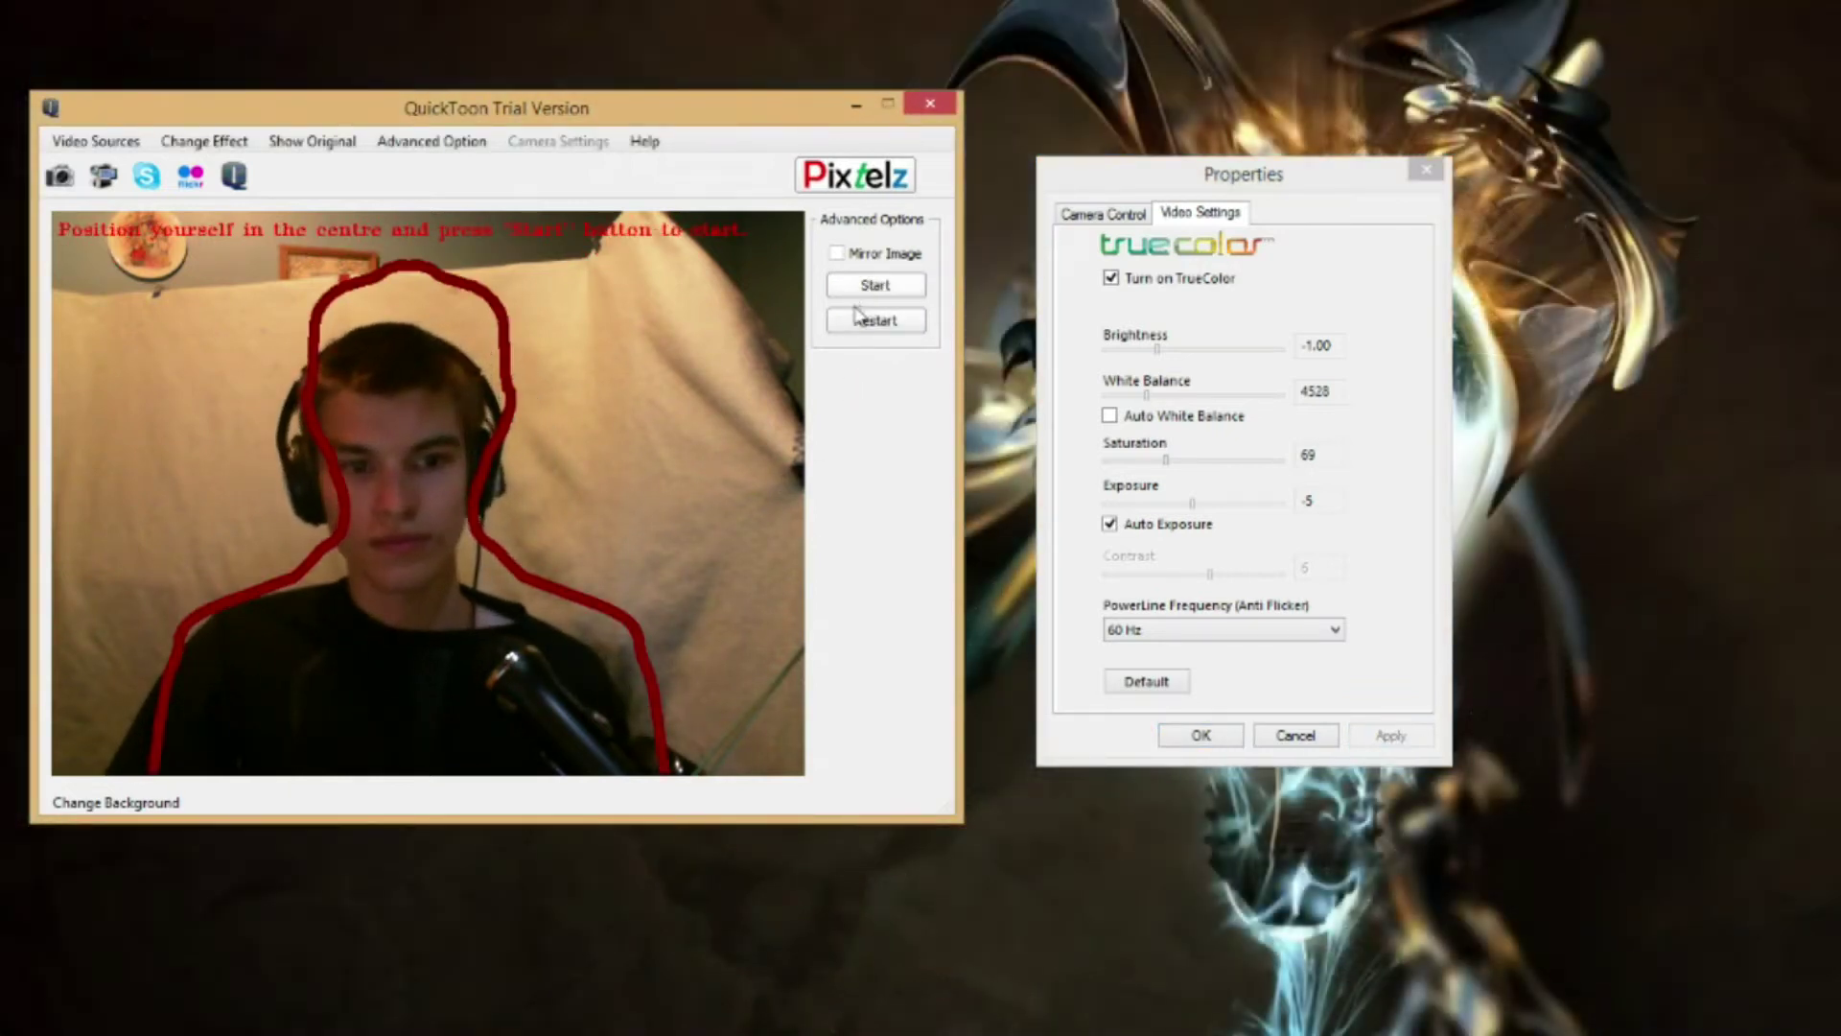
pyautogui.click(858, 292)
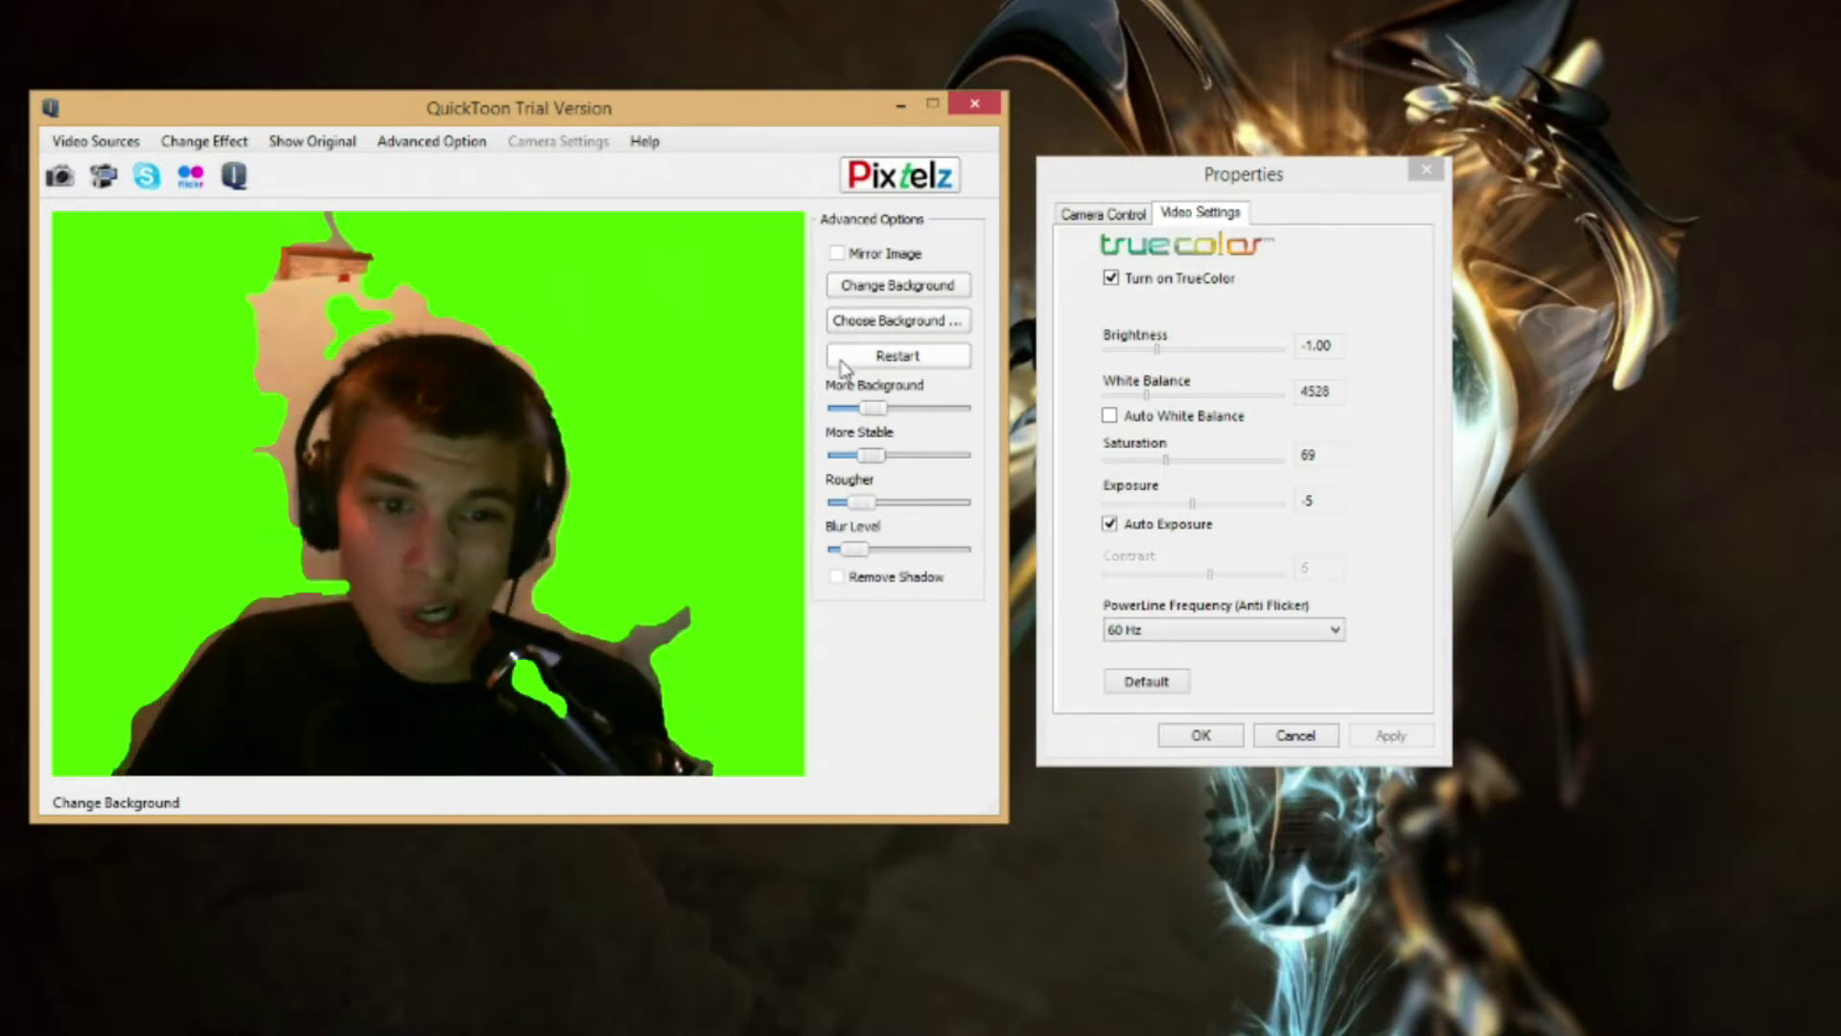
pyautogui.click(1111, 277)
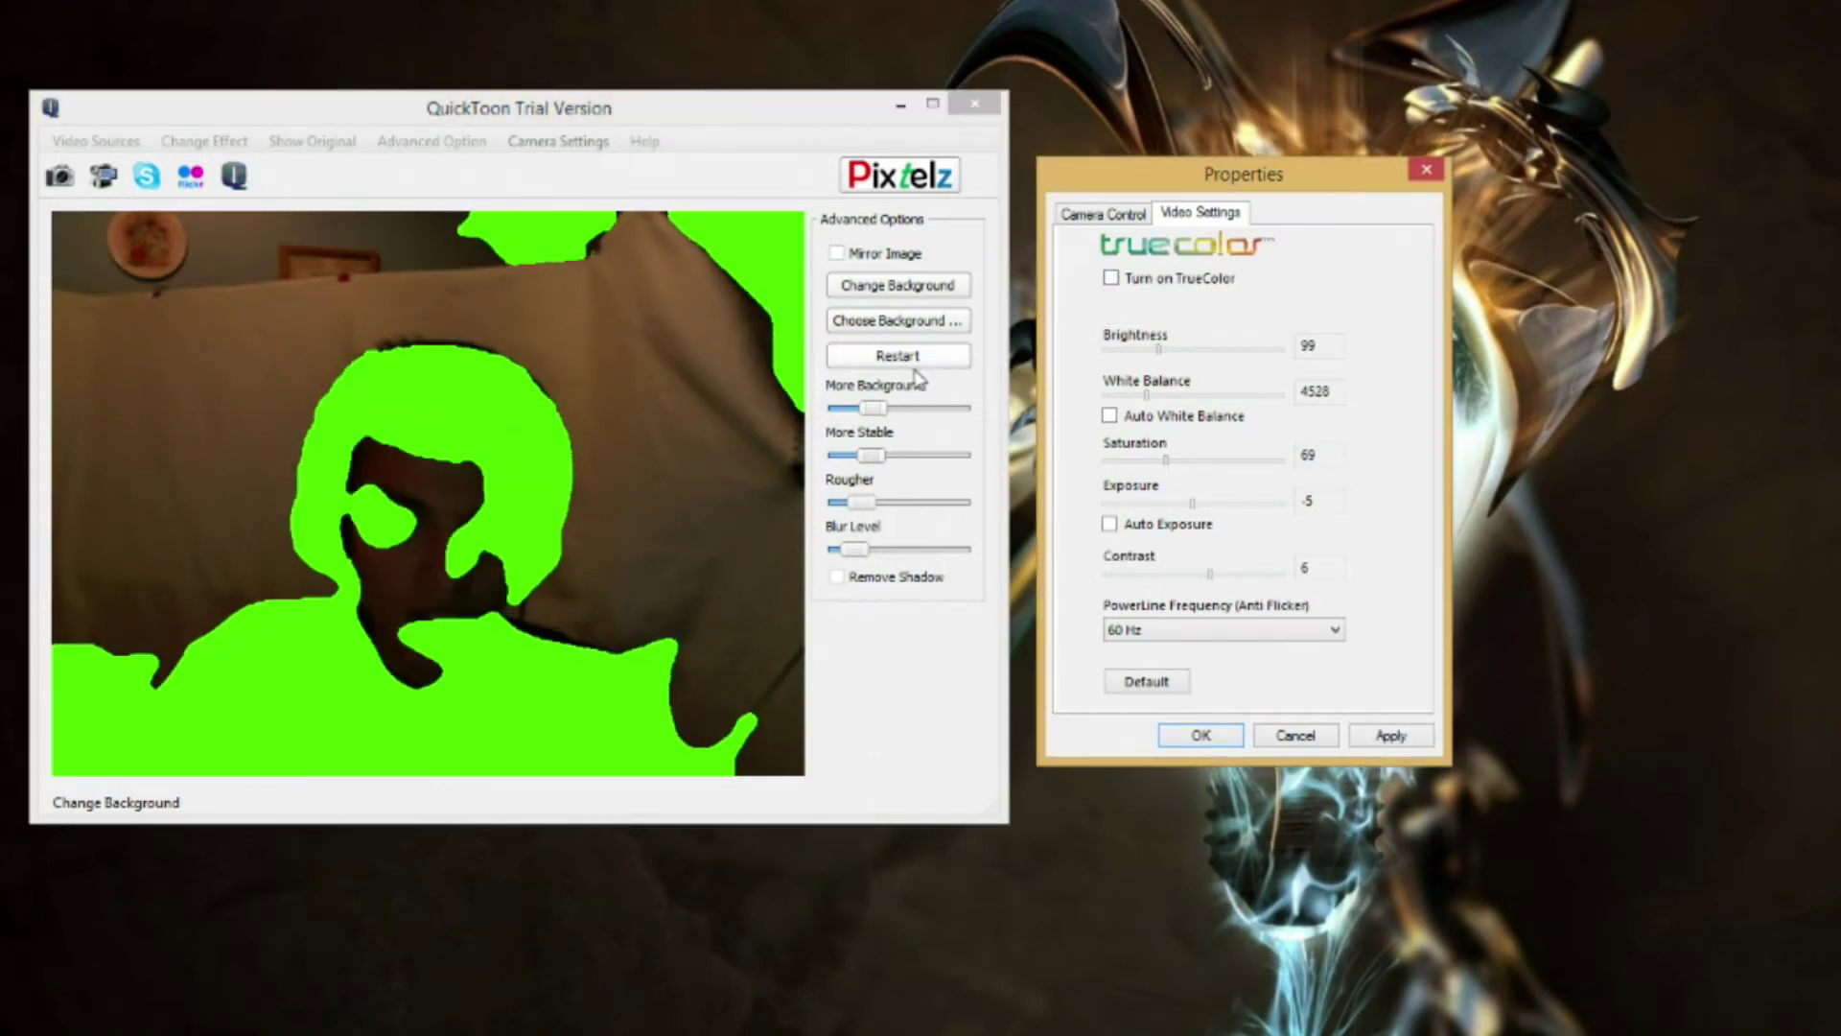
# Step: Restart keying, set webcam exposure to -6 and contrast to 3, then train the empty background
pyautogui.click(937, 353)
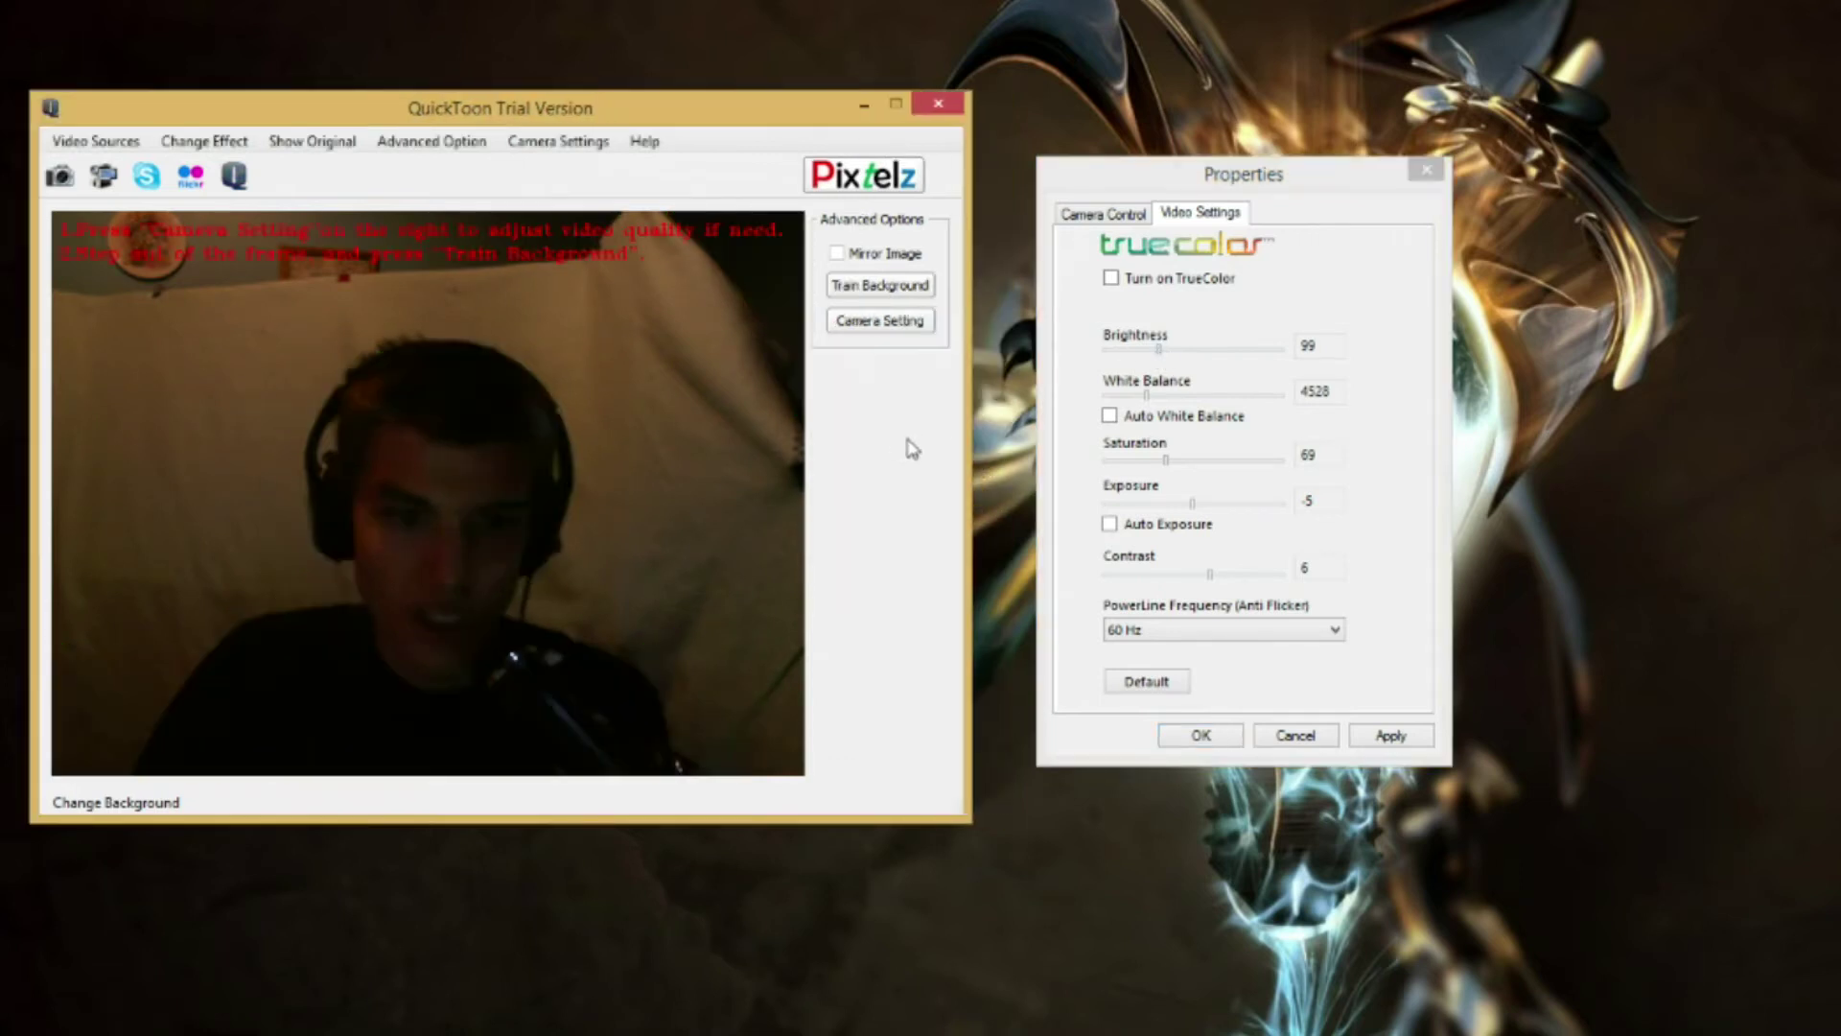
pyautogui.moveTo(1164, 353); pyautogui.dragTo(1205, 360)
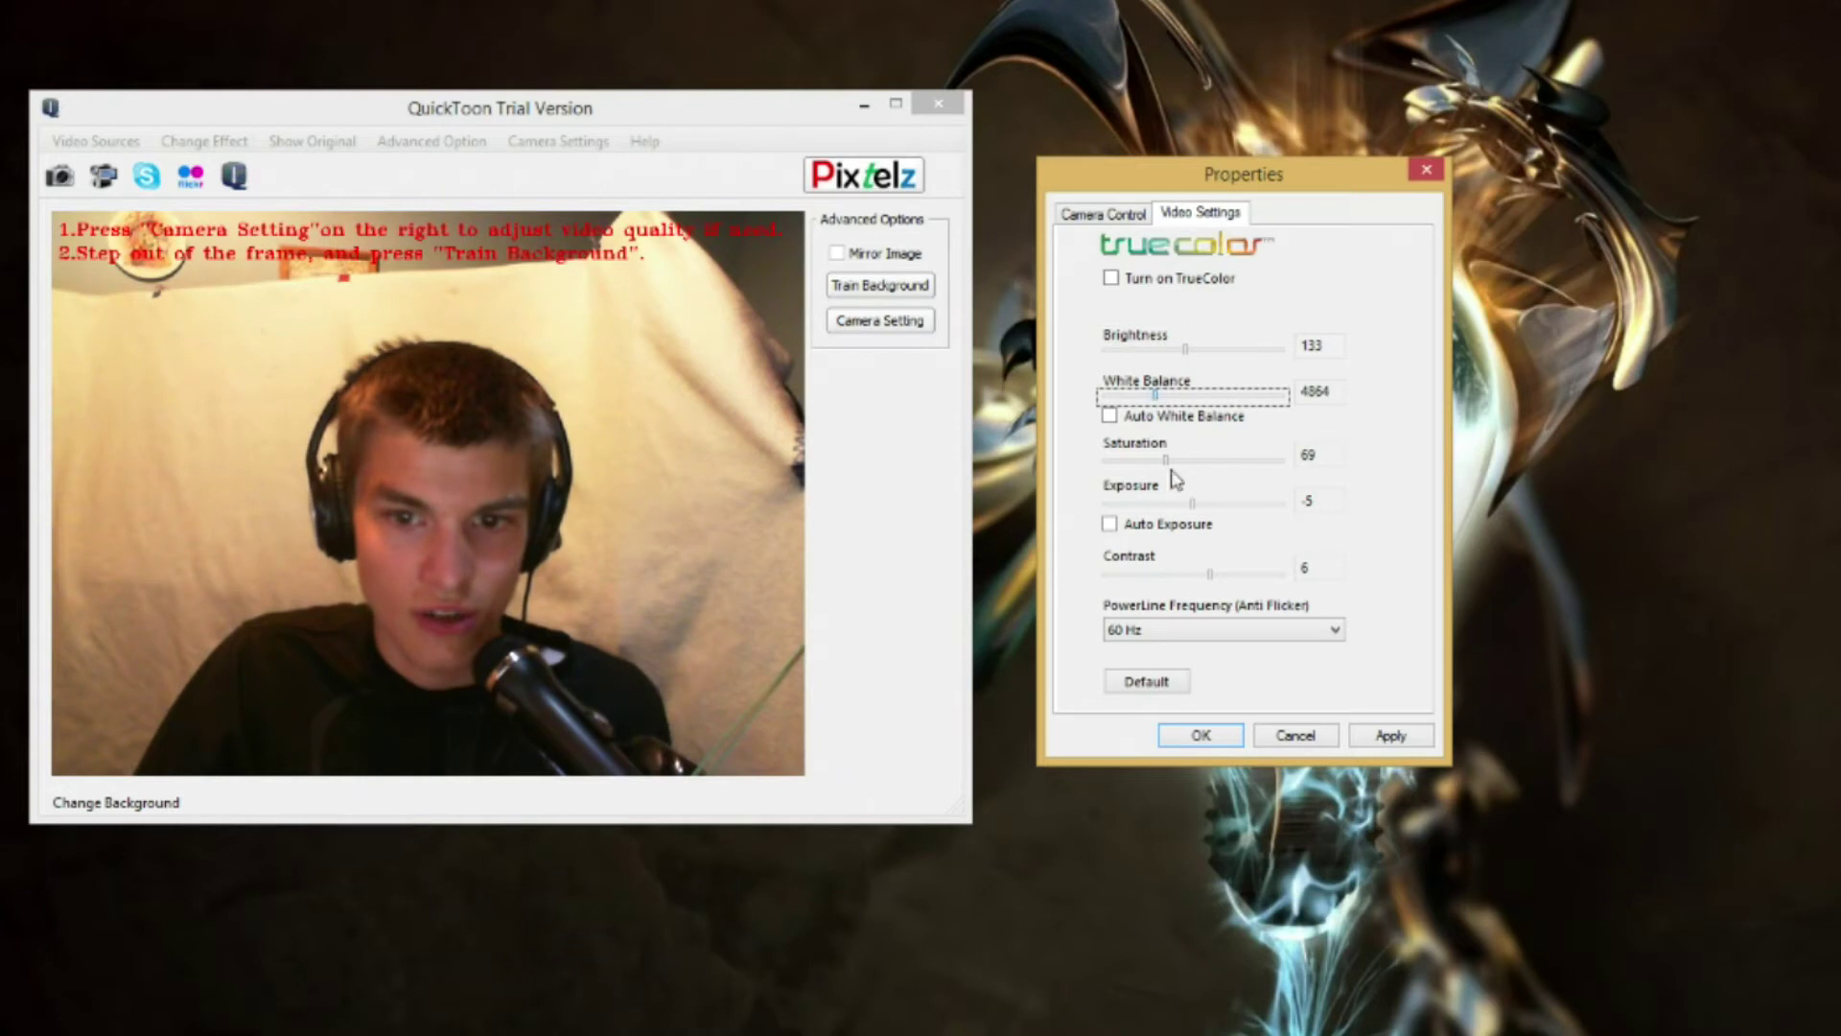
pyautogui.click(1191, 501)
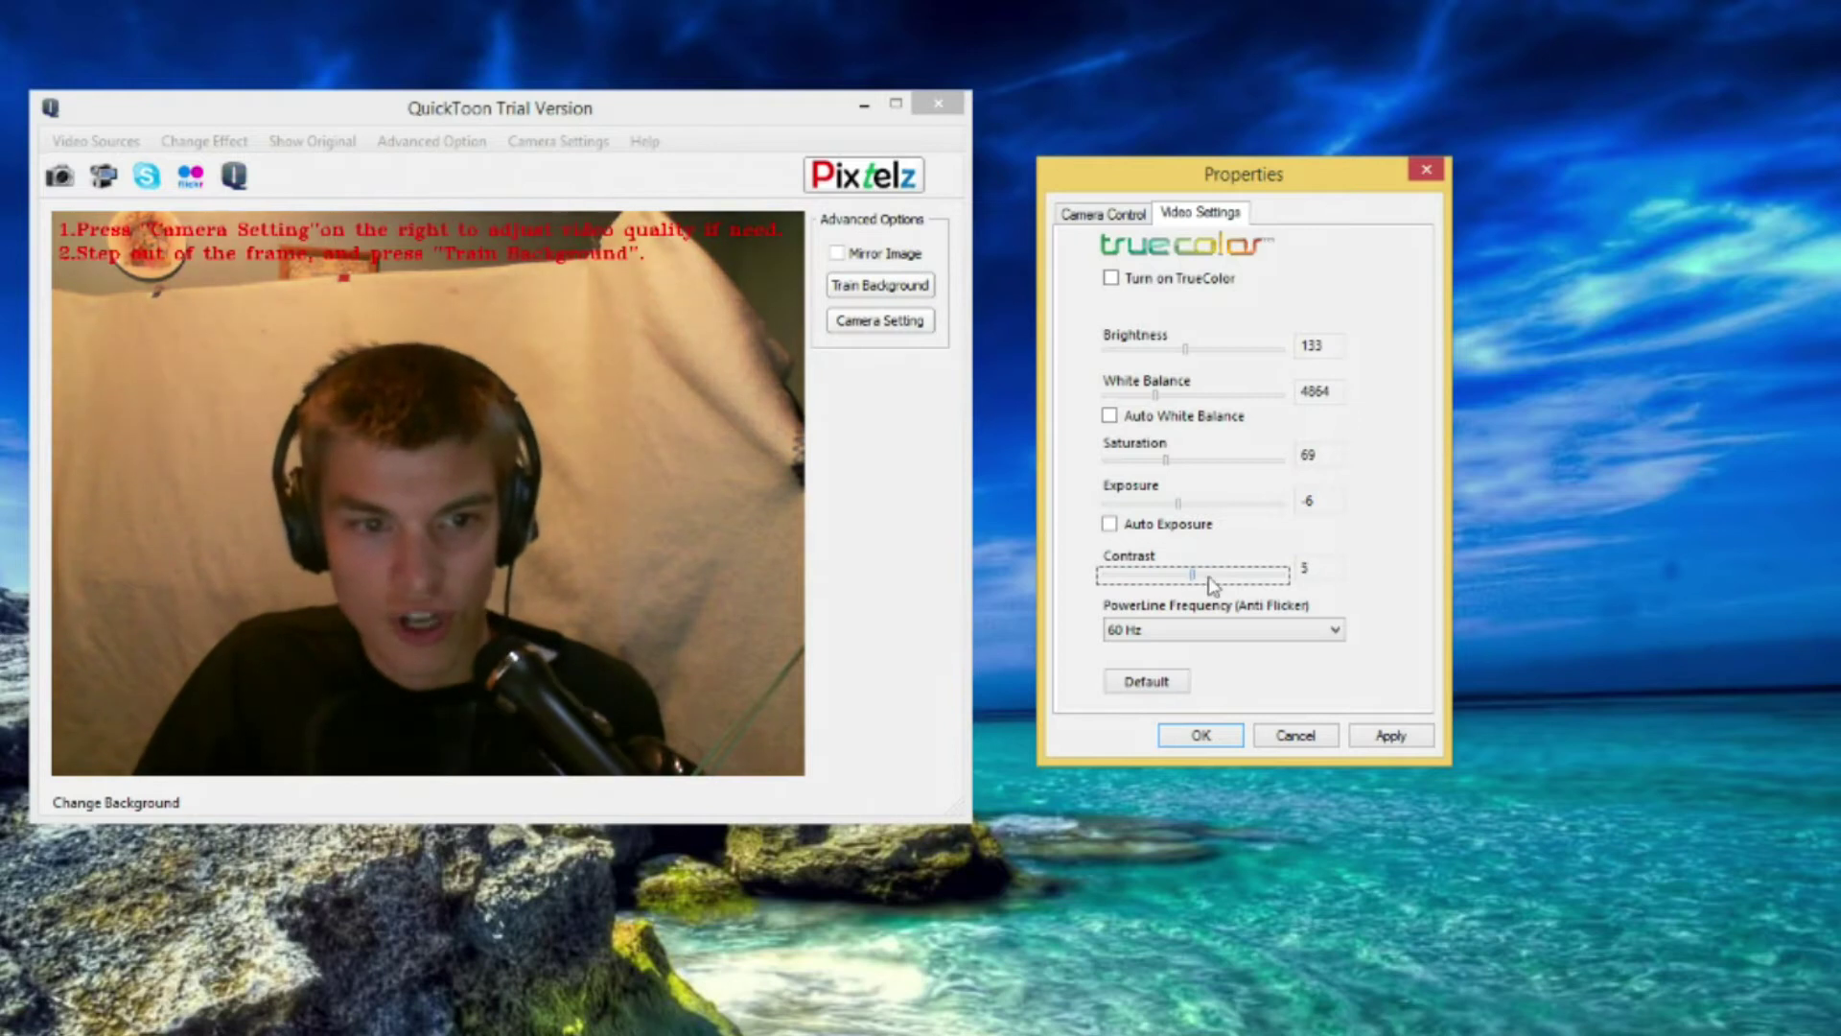
pyautogui.moveTo(1211, 583); pyautogui.dragTo(1073, 624)
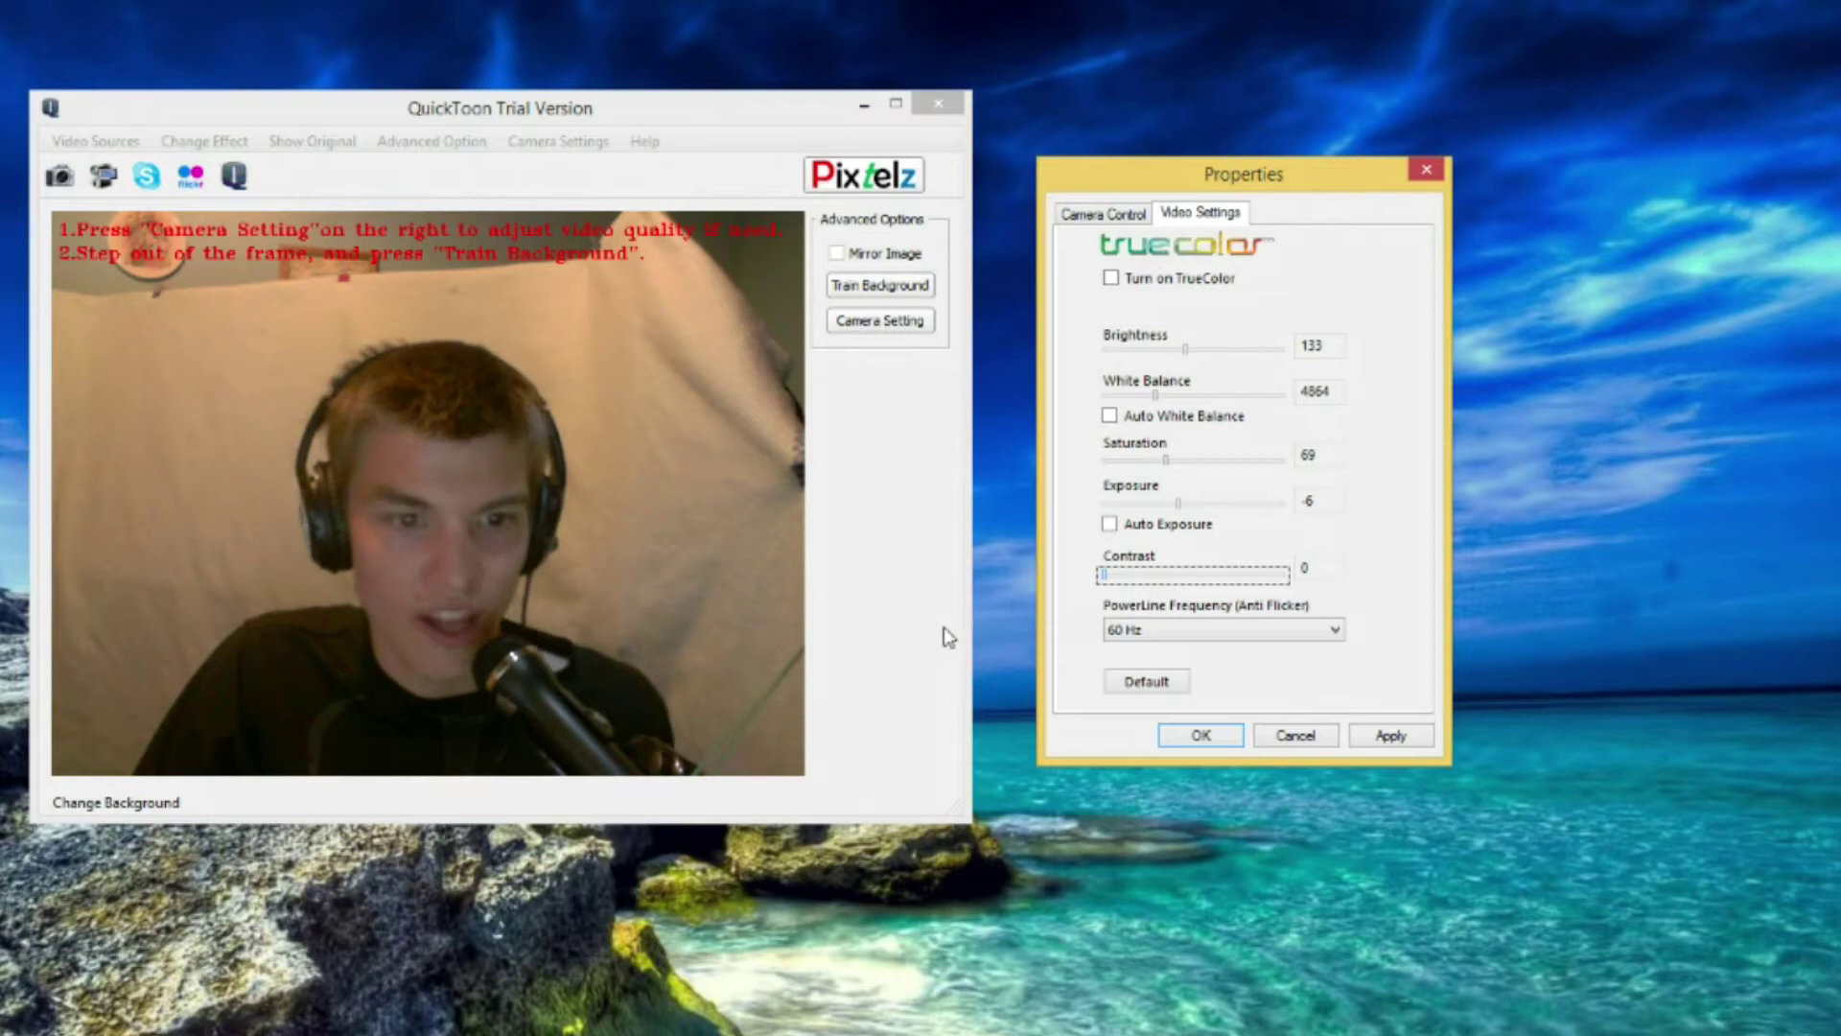
pyautogui.press('End')
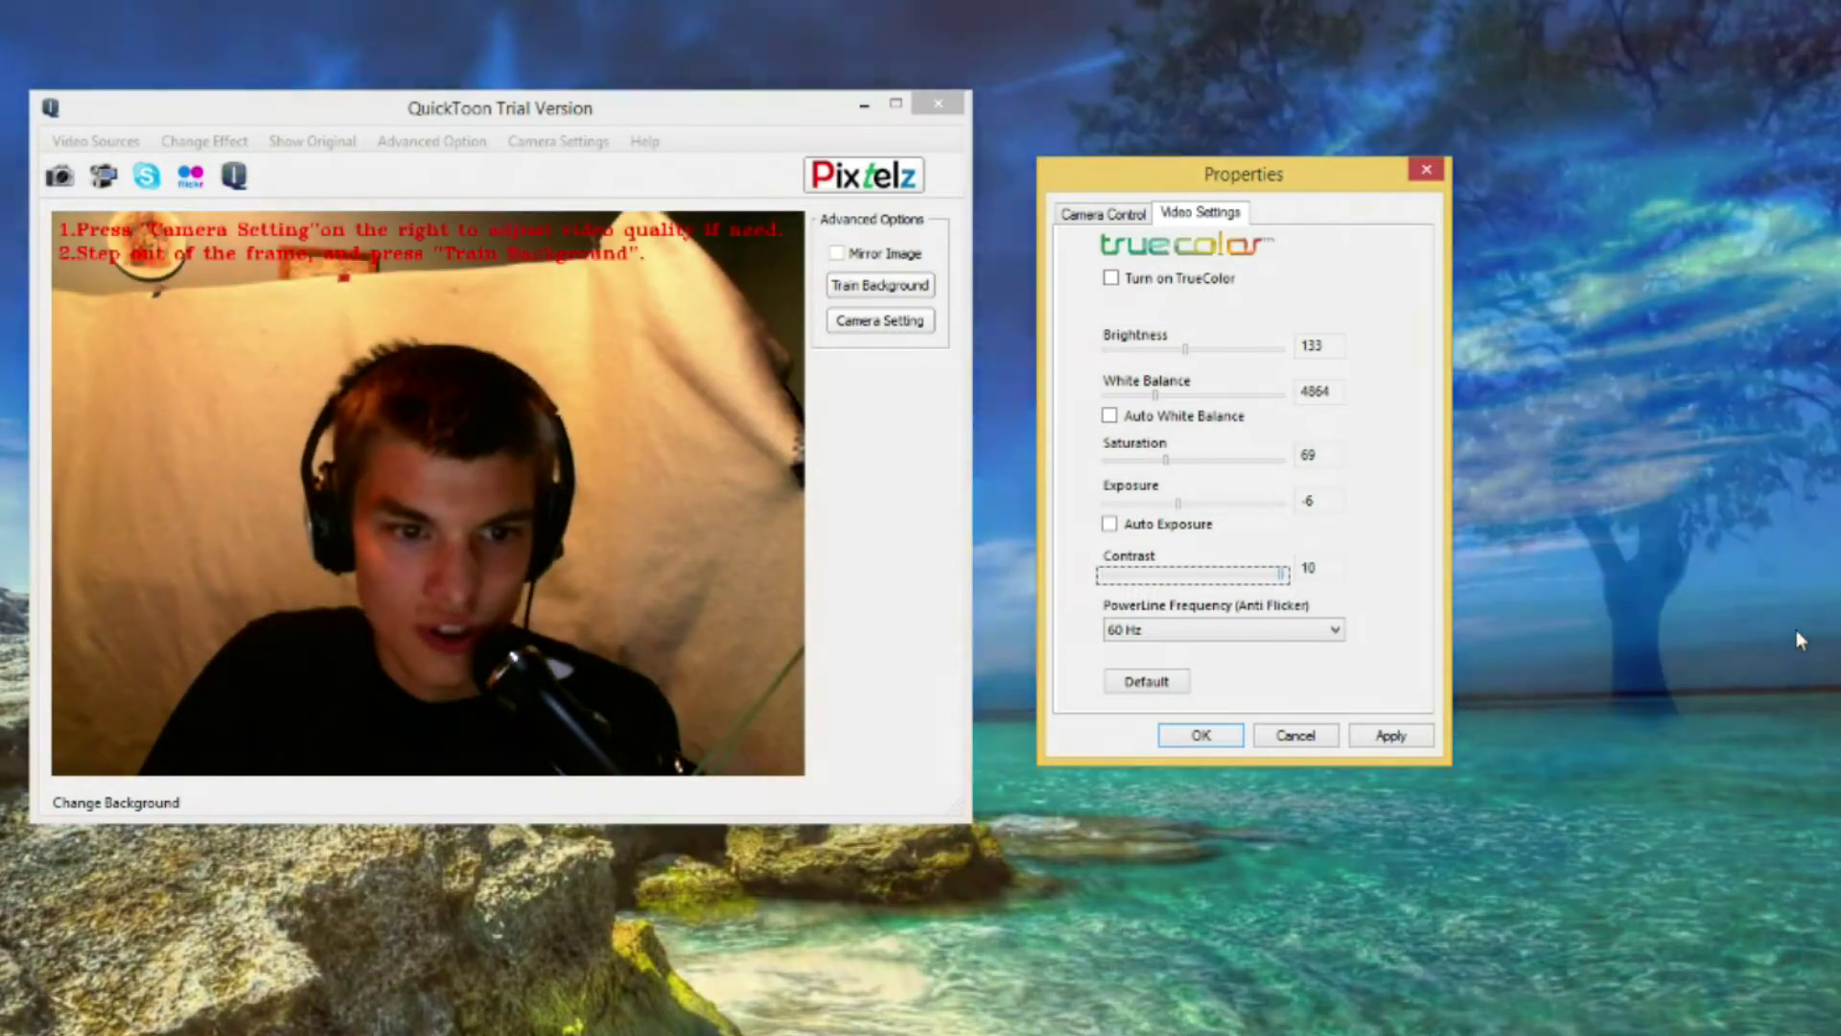
pyautogui.press('Left')
pyautogui.press('Left')
pyautogui.press('Left')
pyautogui.press('Left')
pyautogui.press('Left')
pyautogui.press('Left')
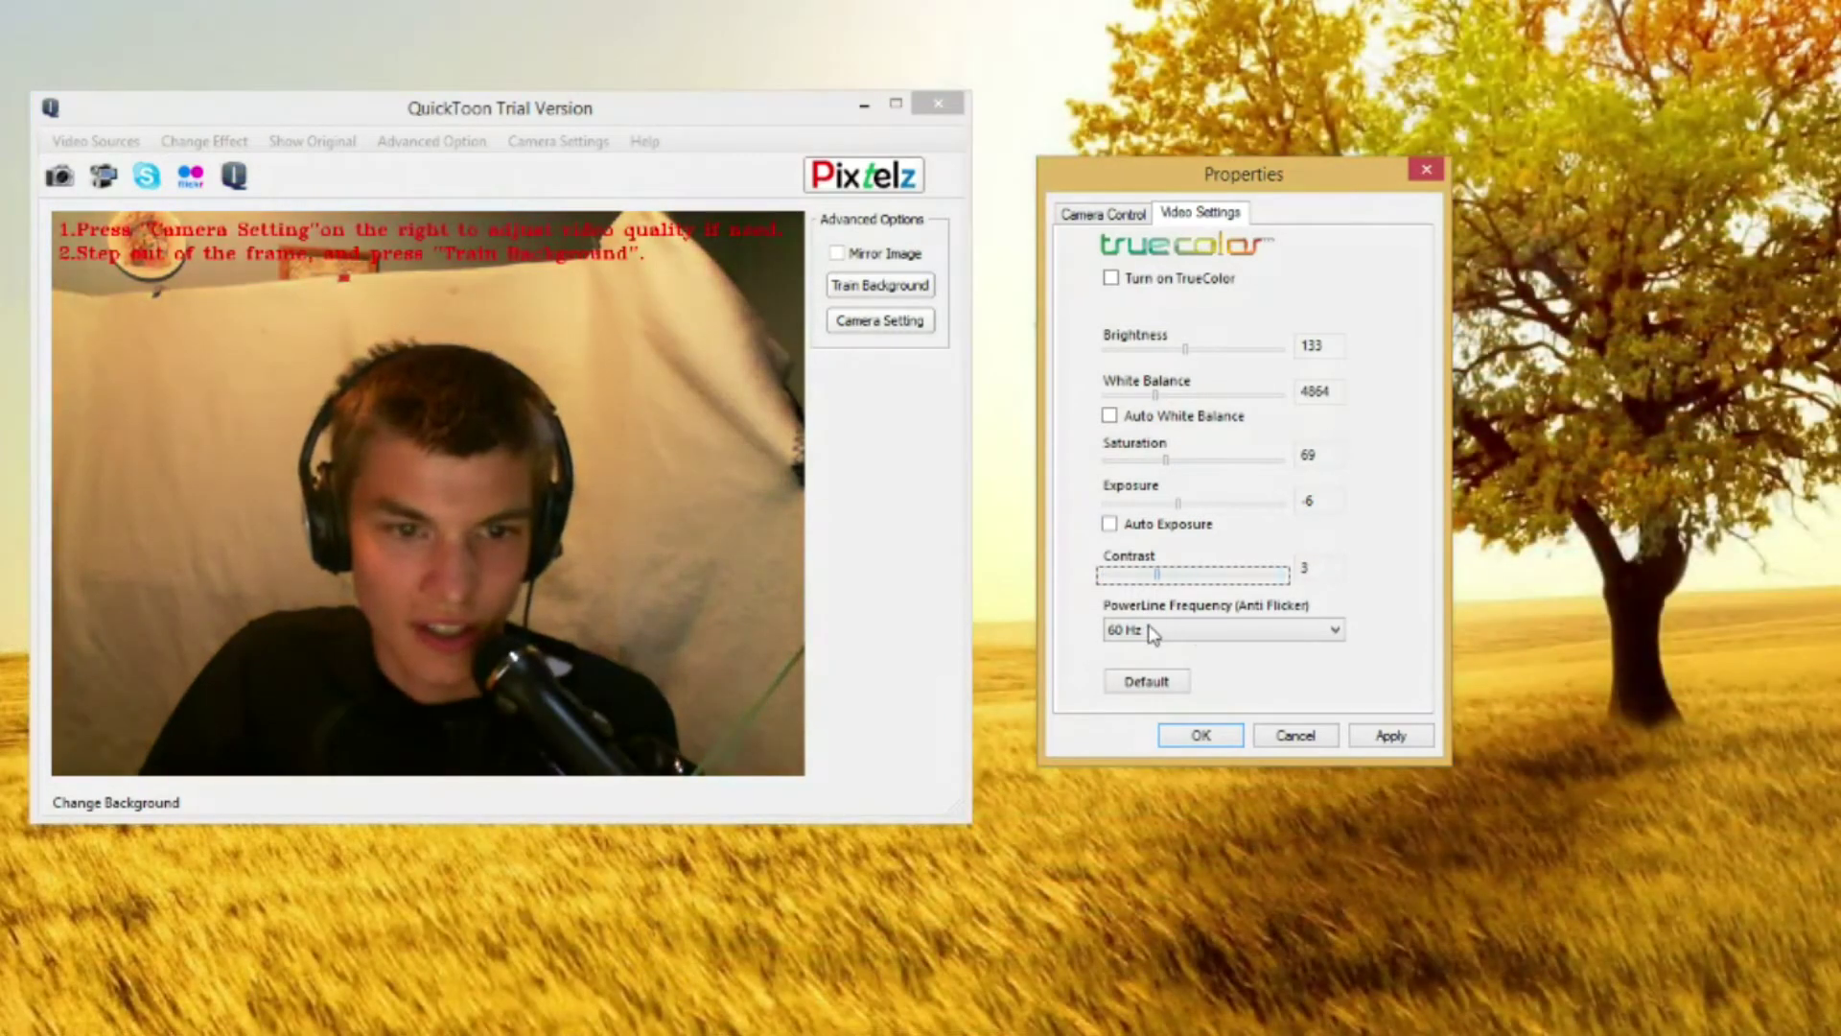
pyautogui.press('Left')
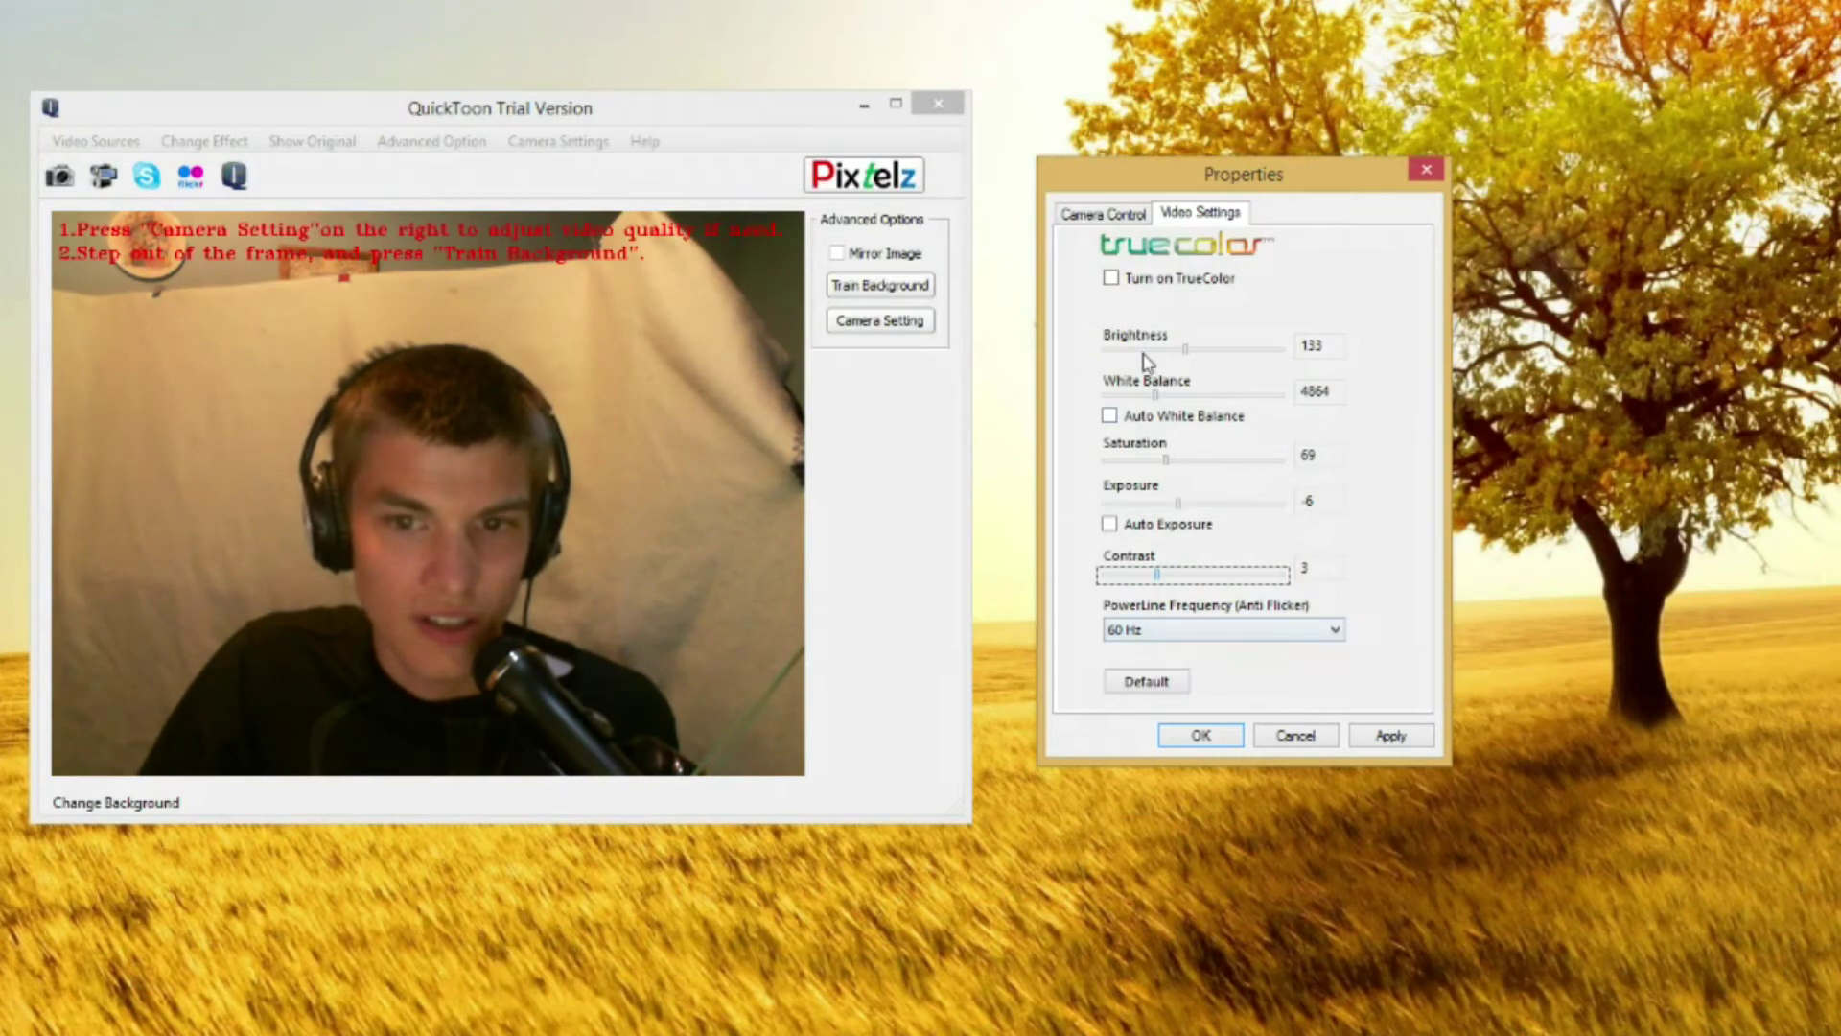
pyautogui.click(848, 287)
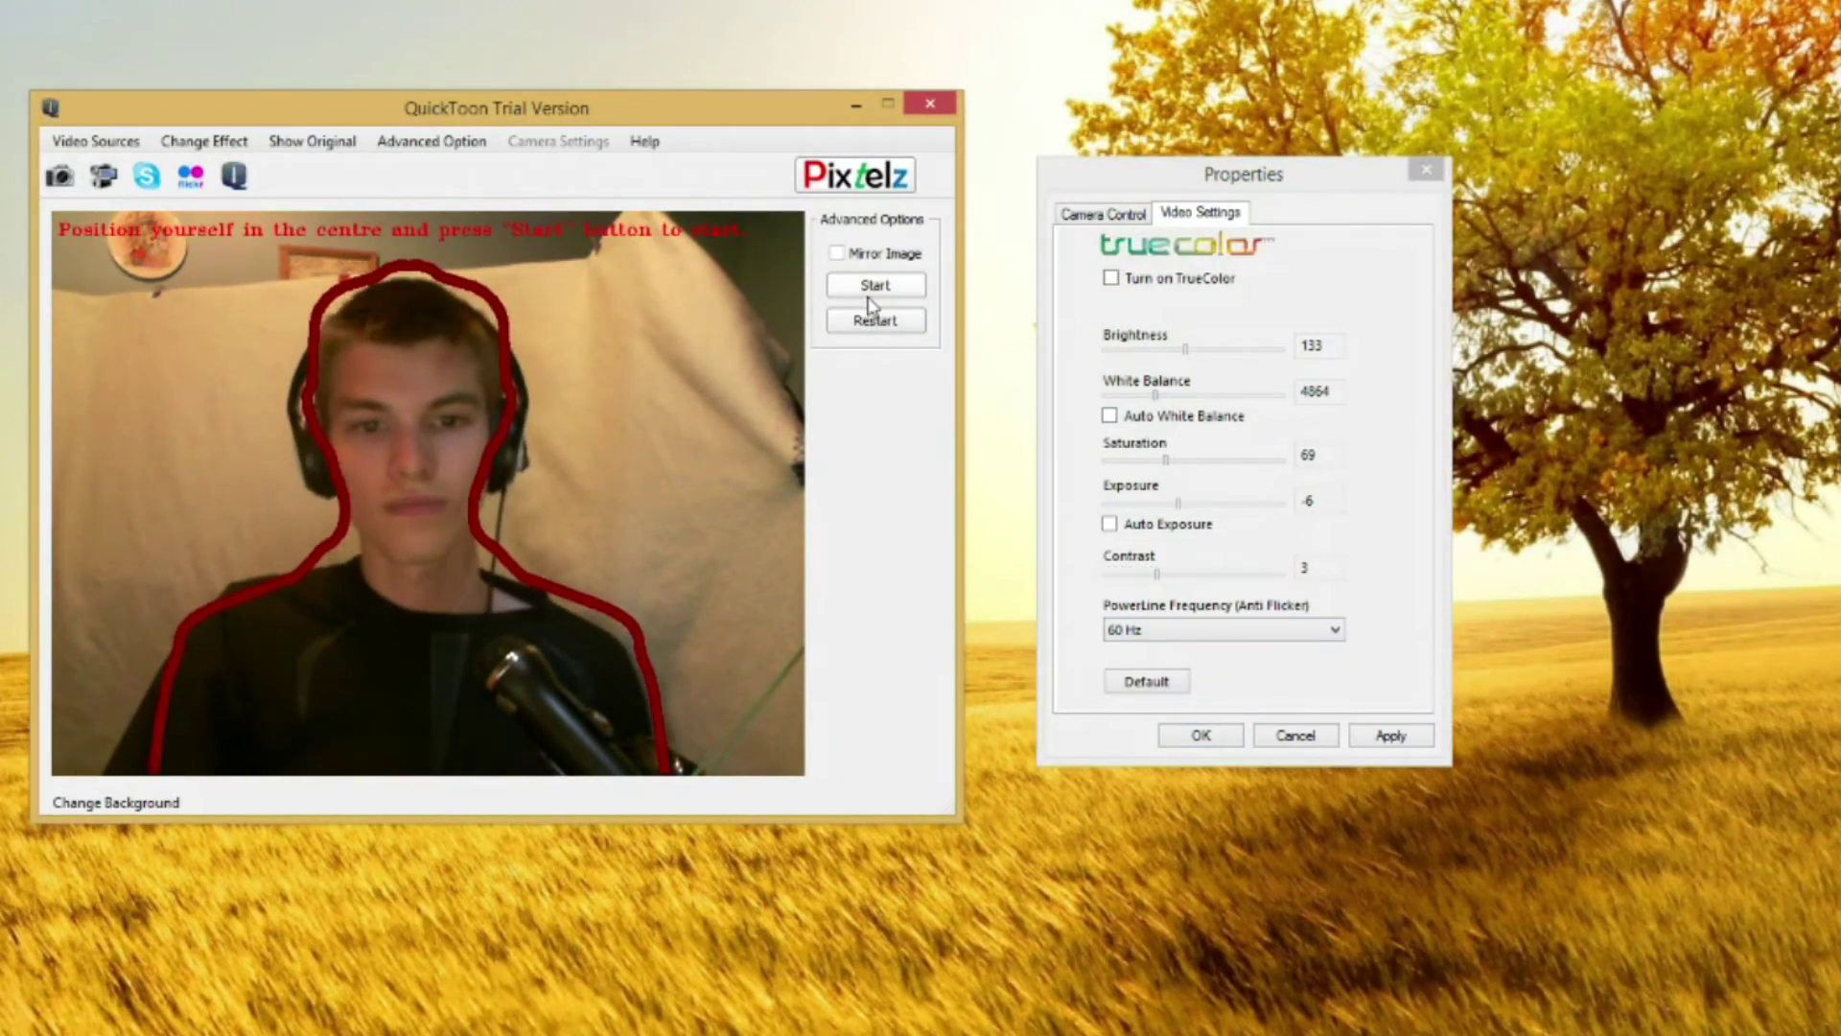
# Step: Start the green replacement, then tune More Background, maximum Rougher and Blur Level for a clean key
pyautogui.click(859, 292)
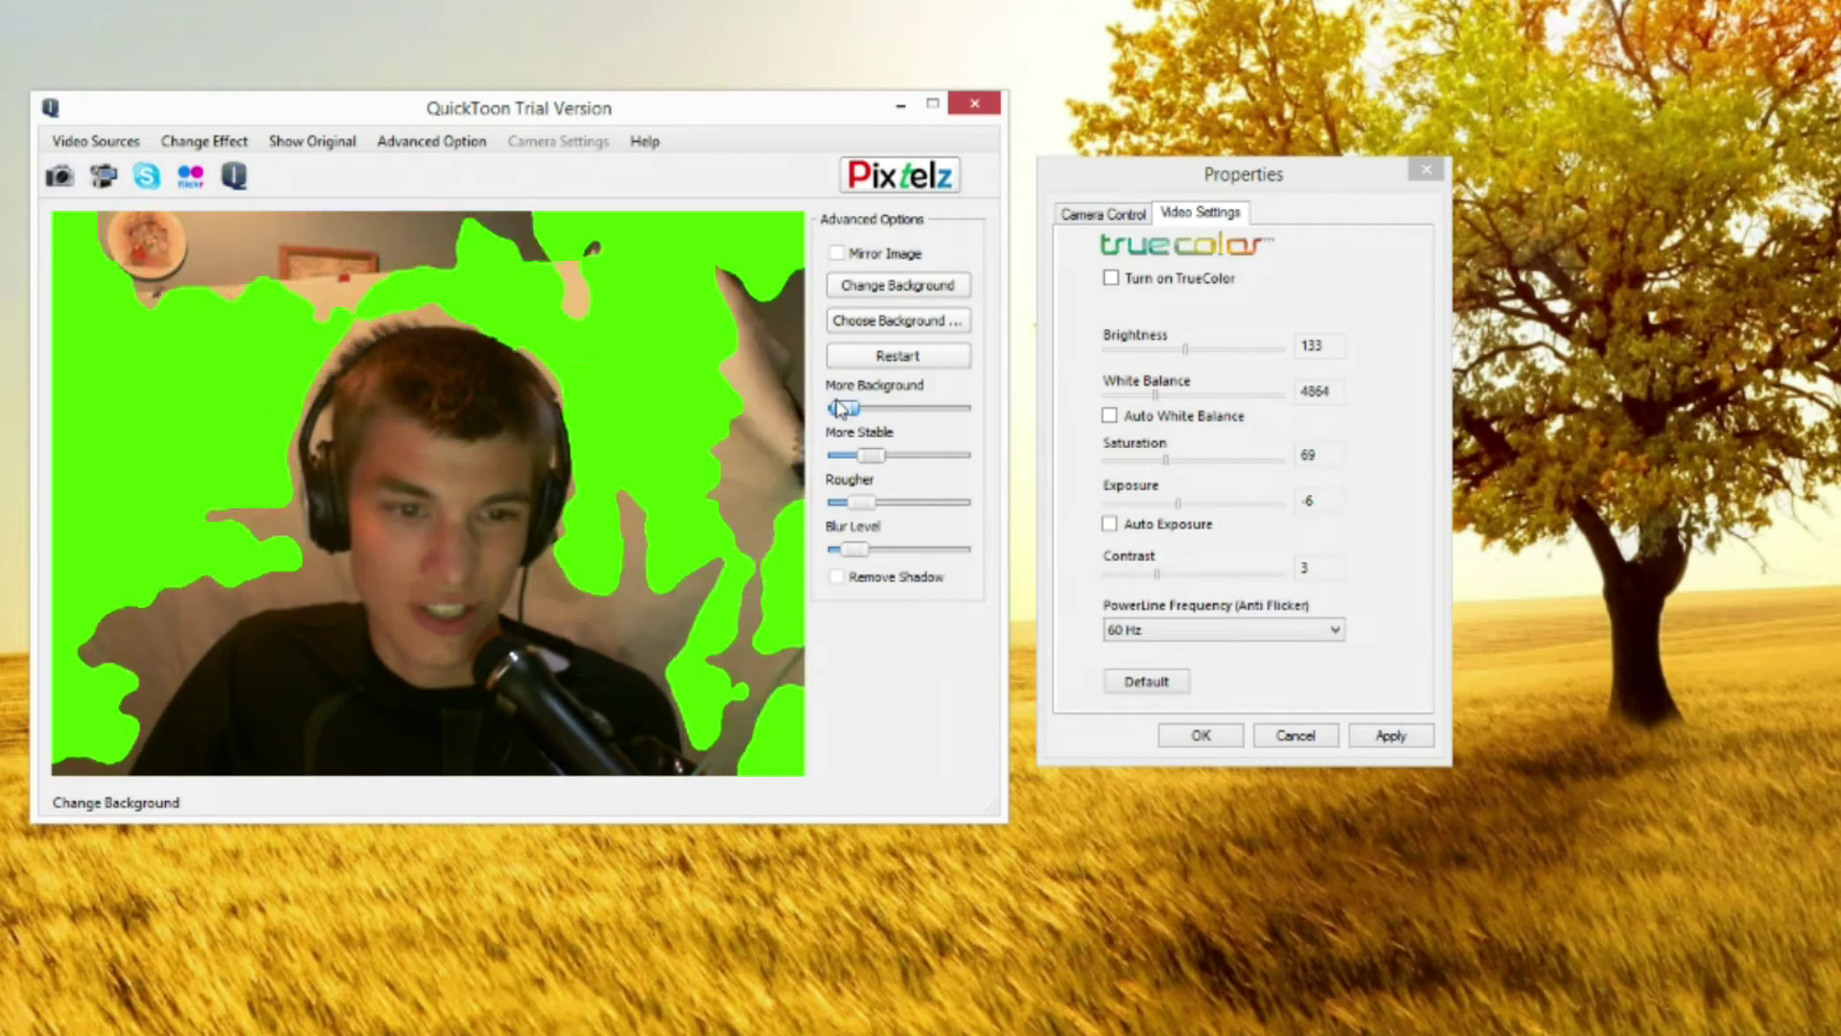
pyautogui.moveTo(876, 410); pyautogui.dragTo(957, 458)
pyautogui.moveTo(863, 500); pyautogui.dragTo(1009, 514)
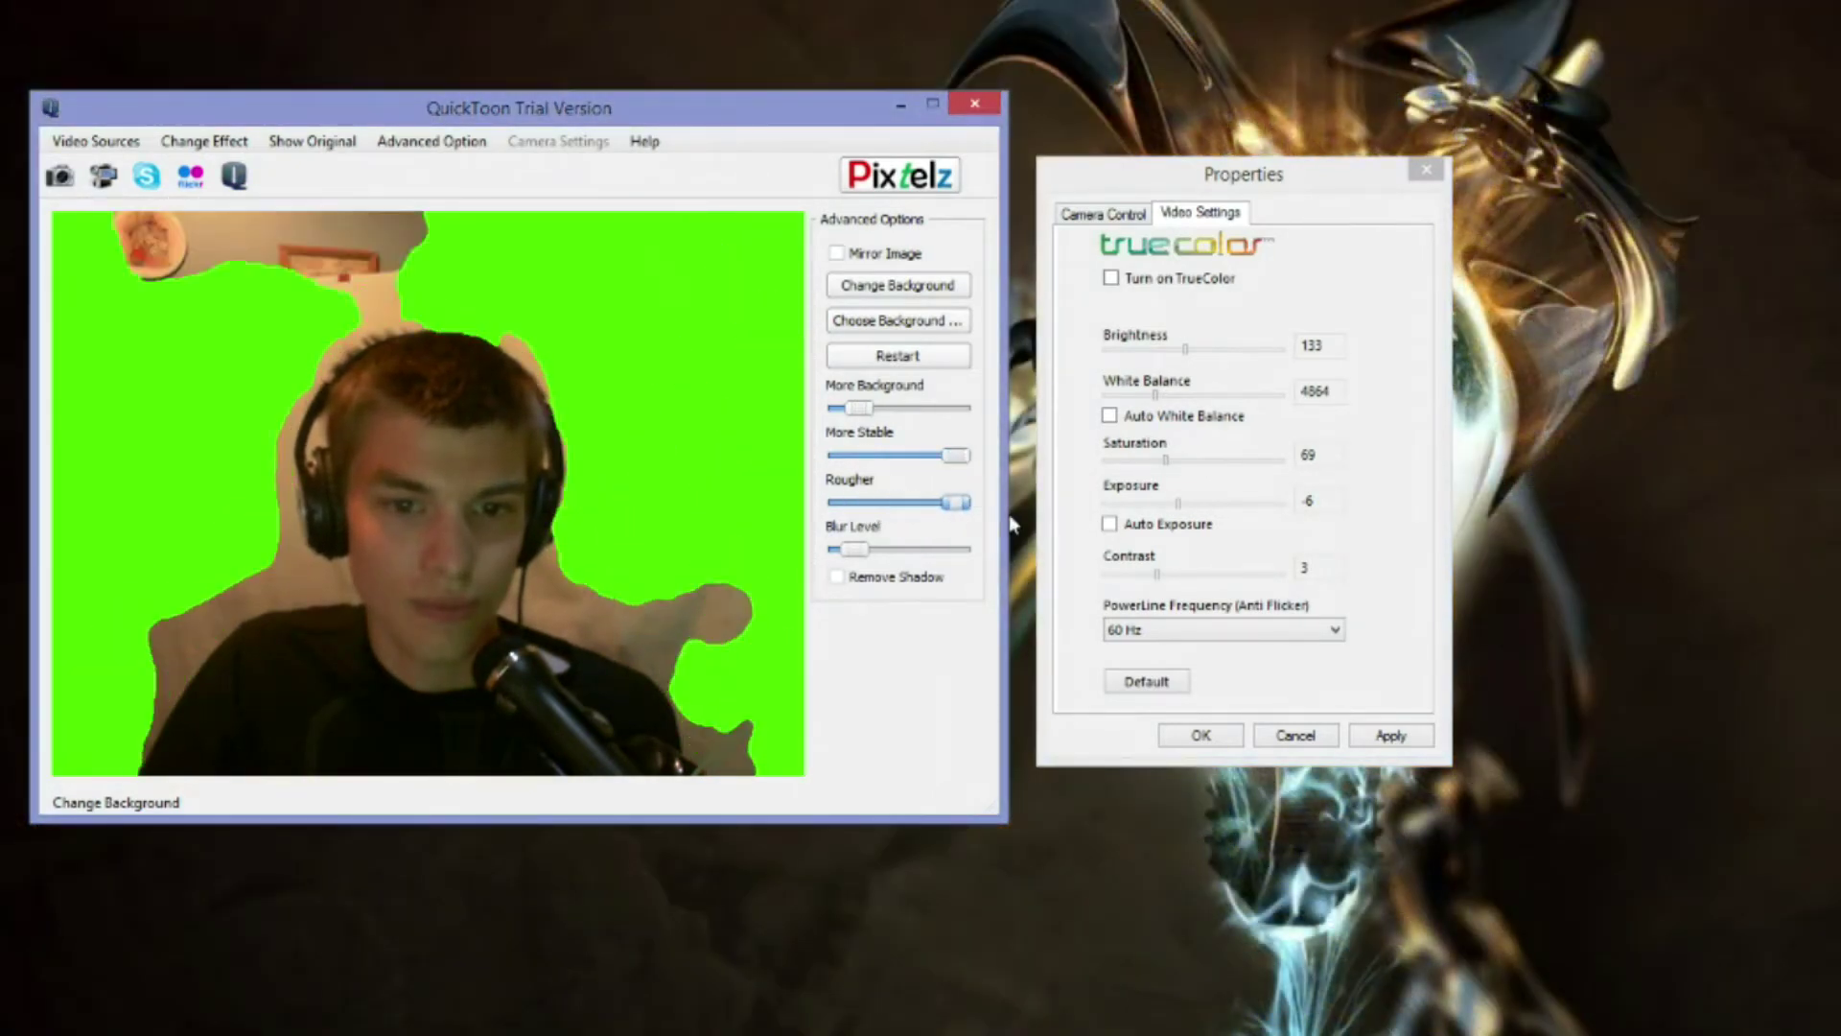
pyautogui.moveTo(864, 559); pyautogui.dragTo(886, 564)
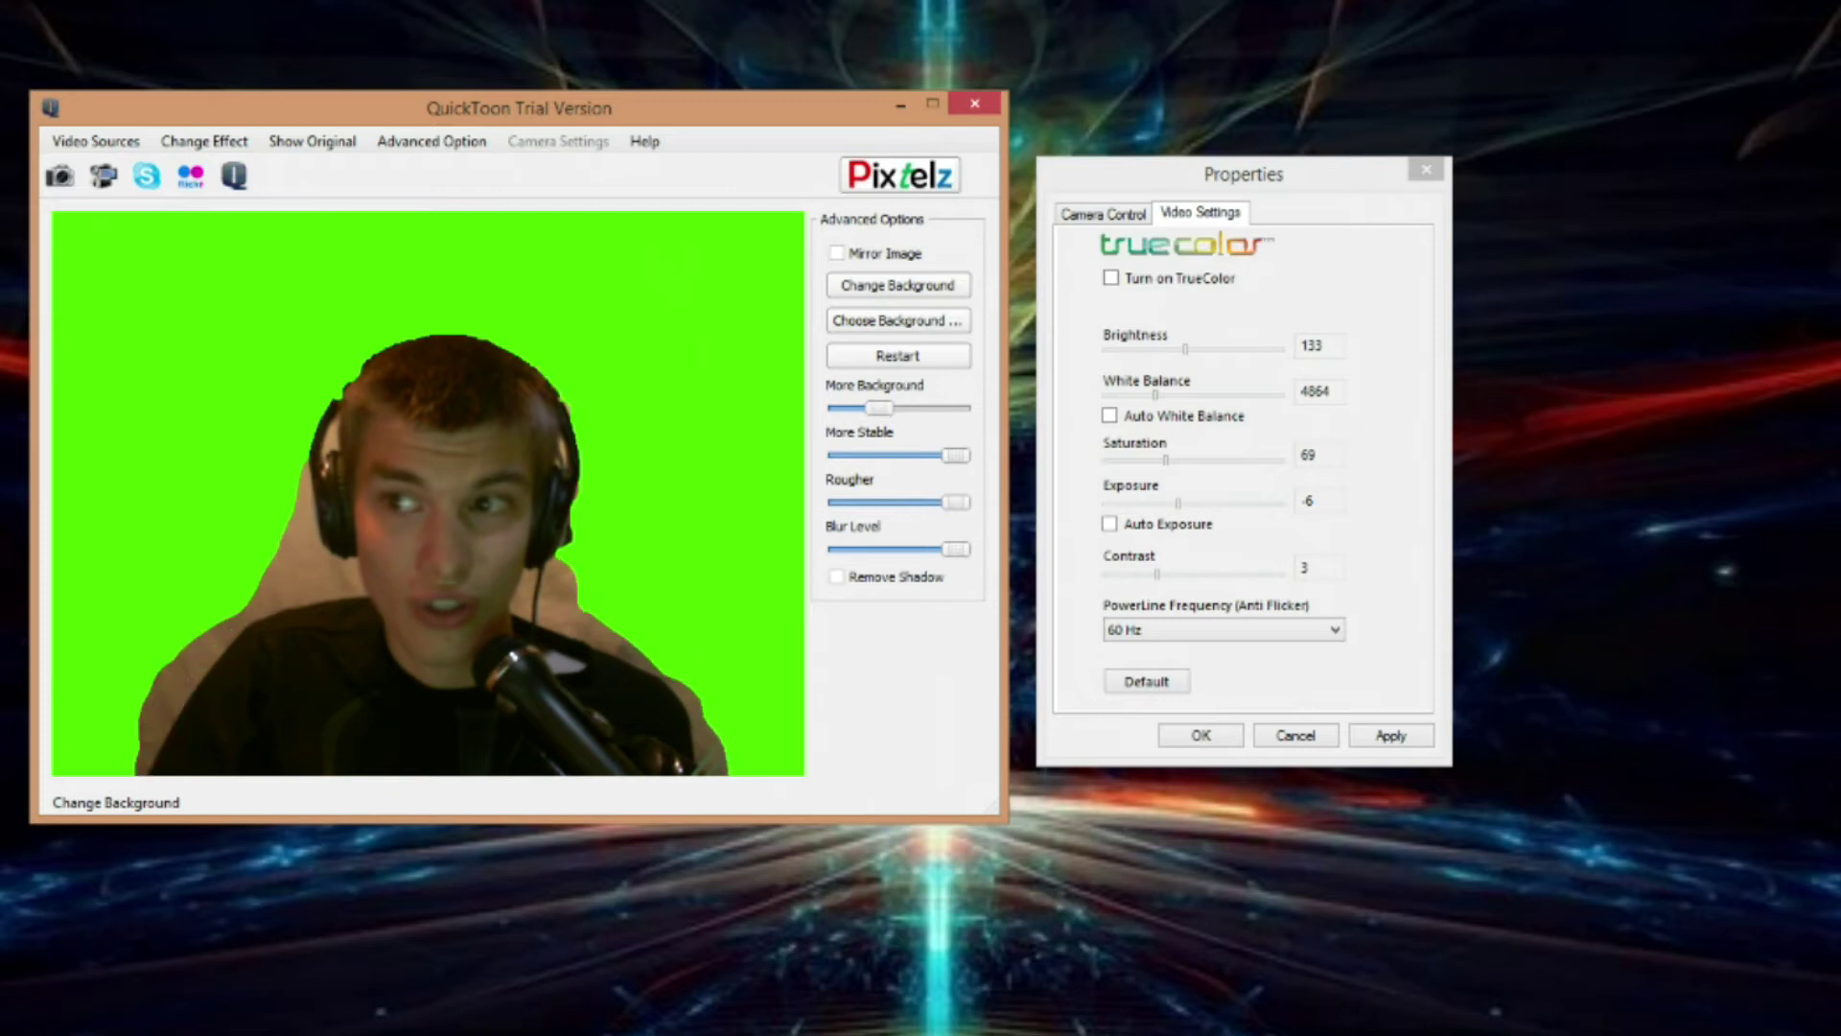
# Step: Switch to OBS and add a new source named Window Capture
pyautogui.hotkey('alt', 'Tab')
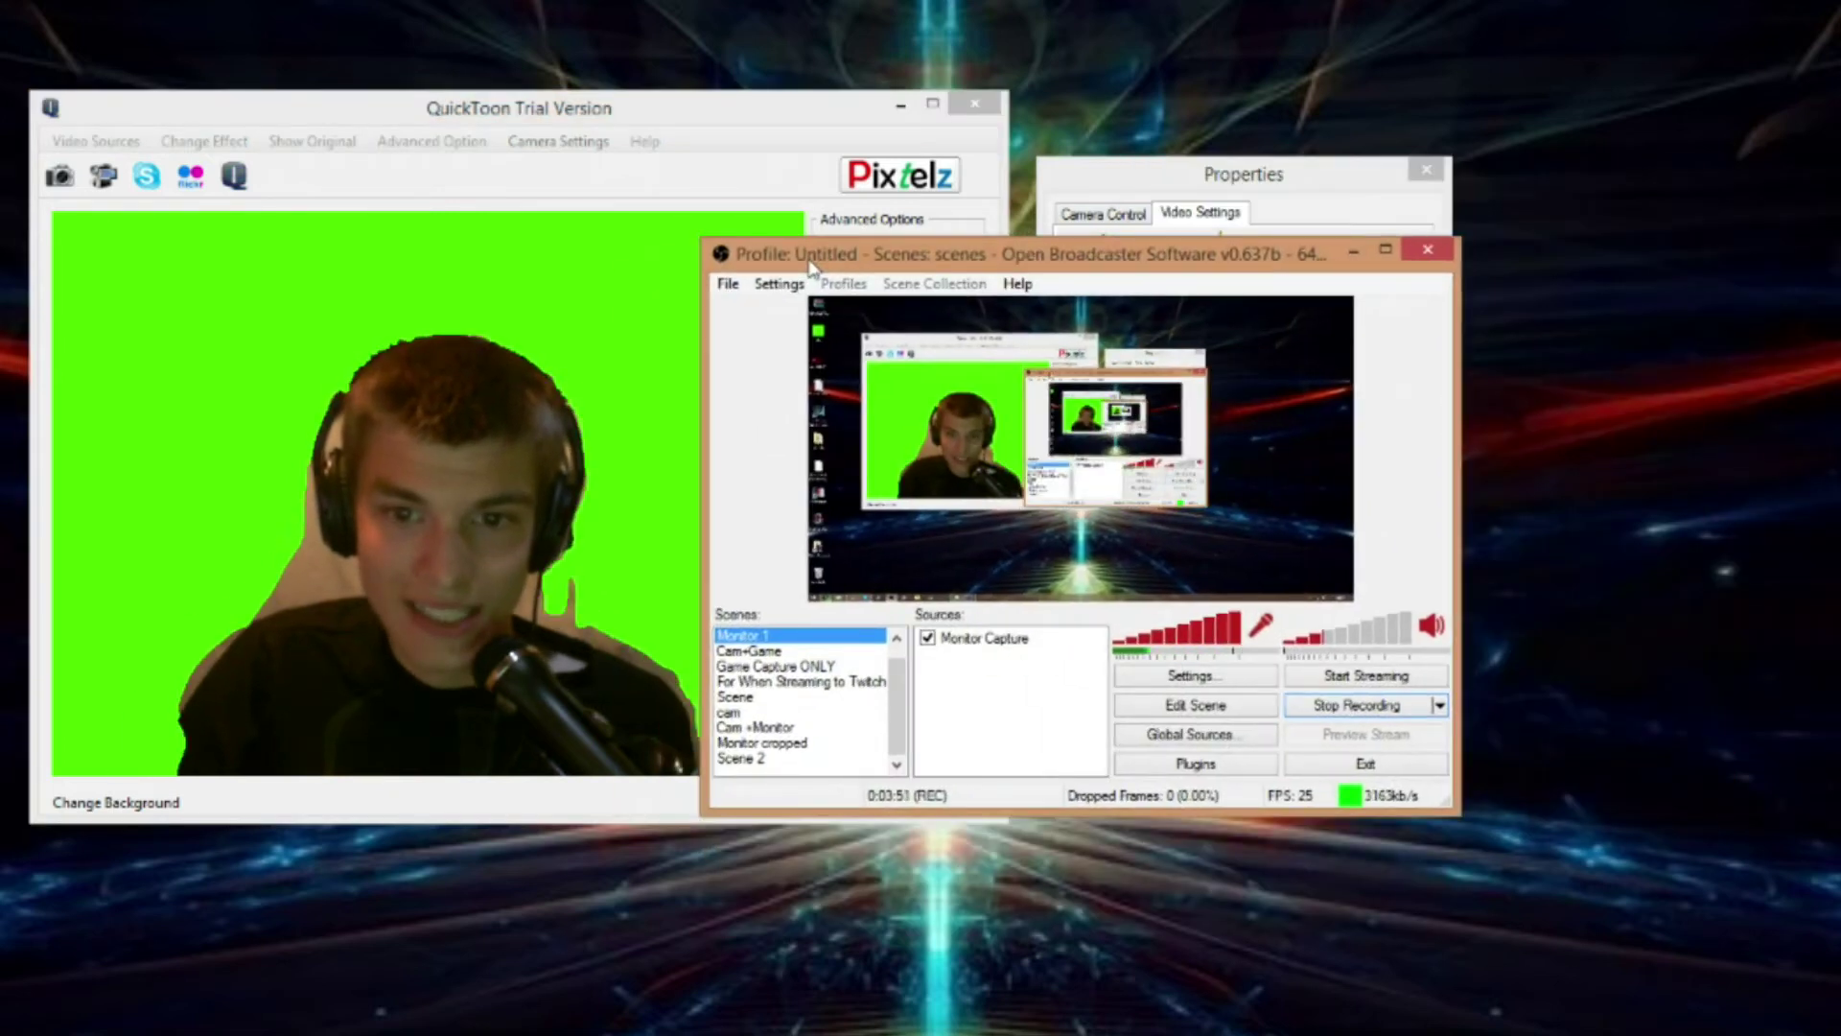
pyautogui.moveTo(810, 268); pyautogui.dragTo(931, 132)
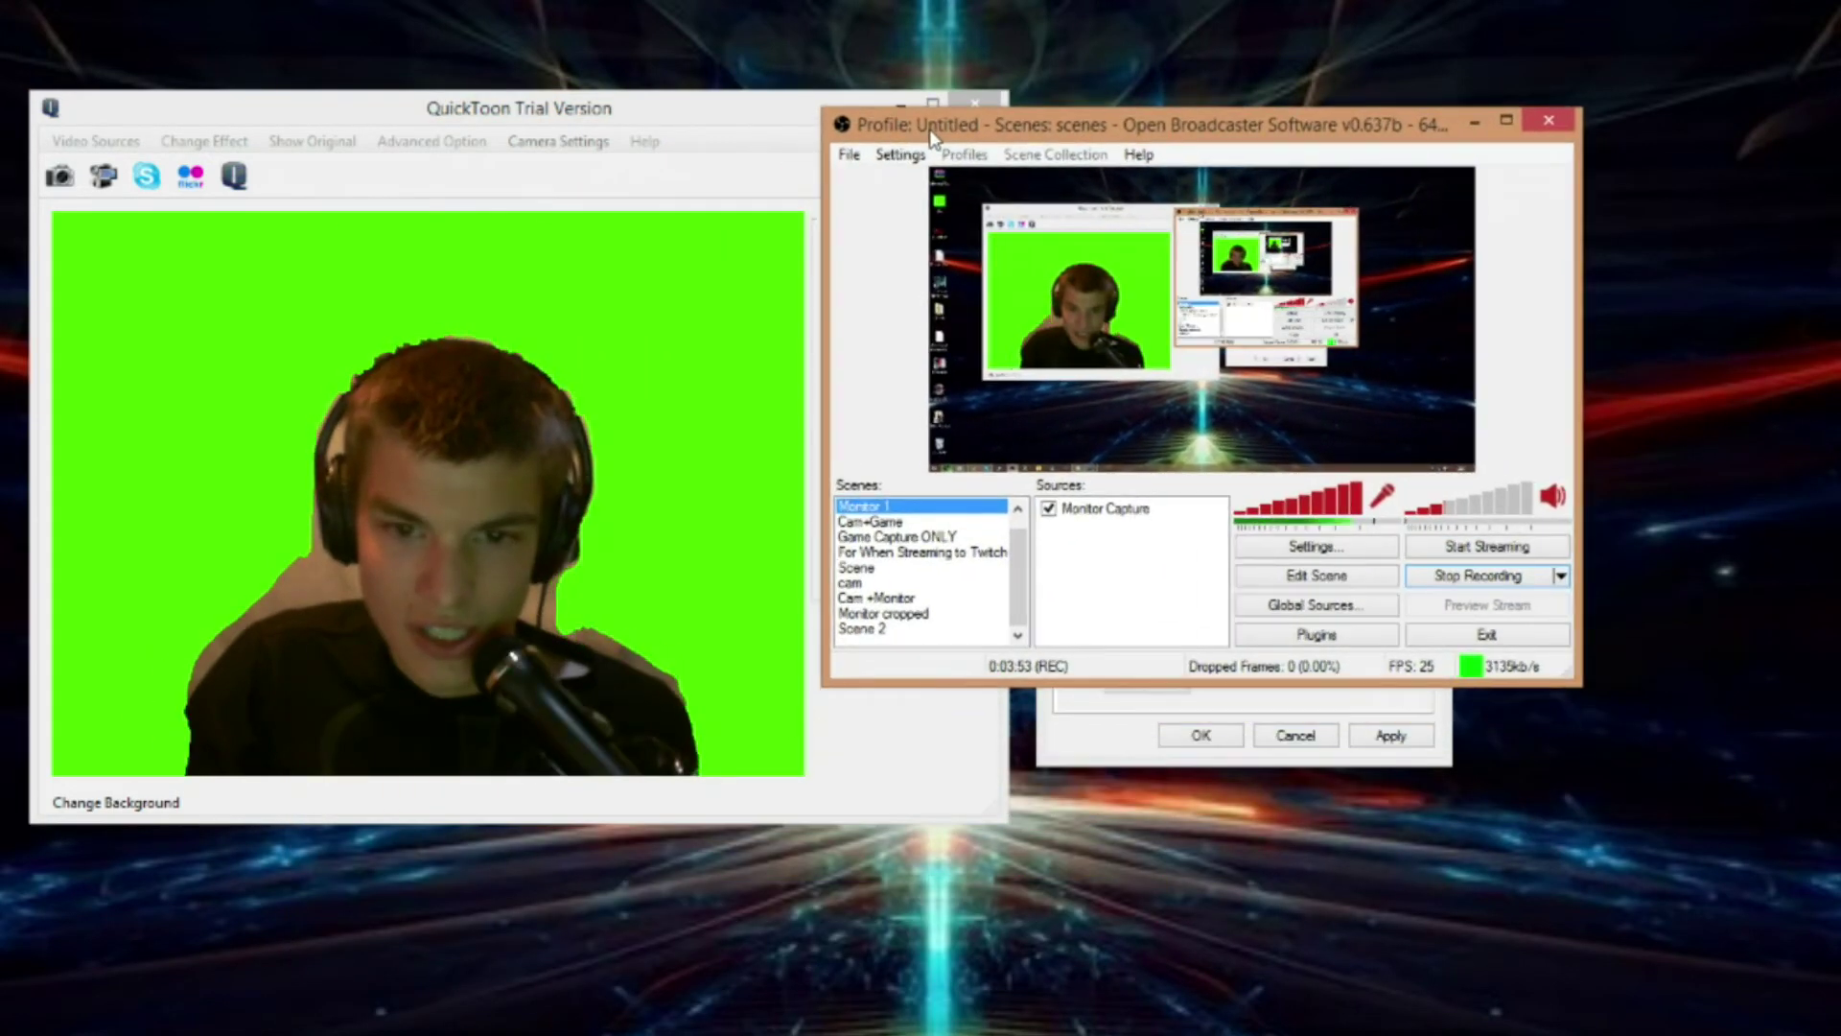
pyautogui.rightClick(1064, 576)
pyautogui.moveTo(1117, 582)
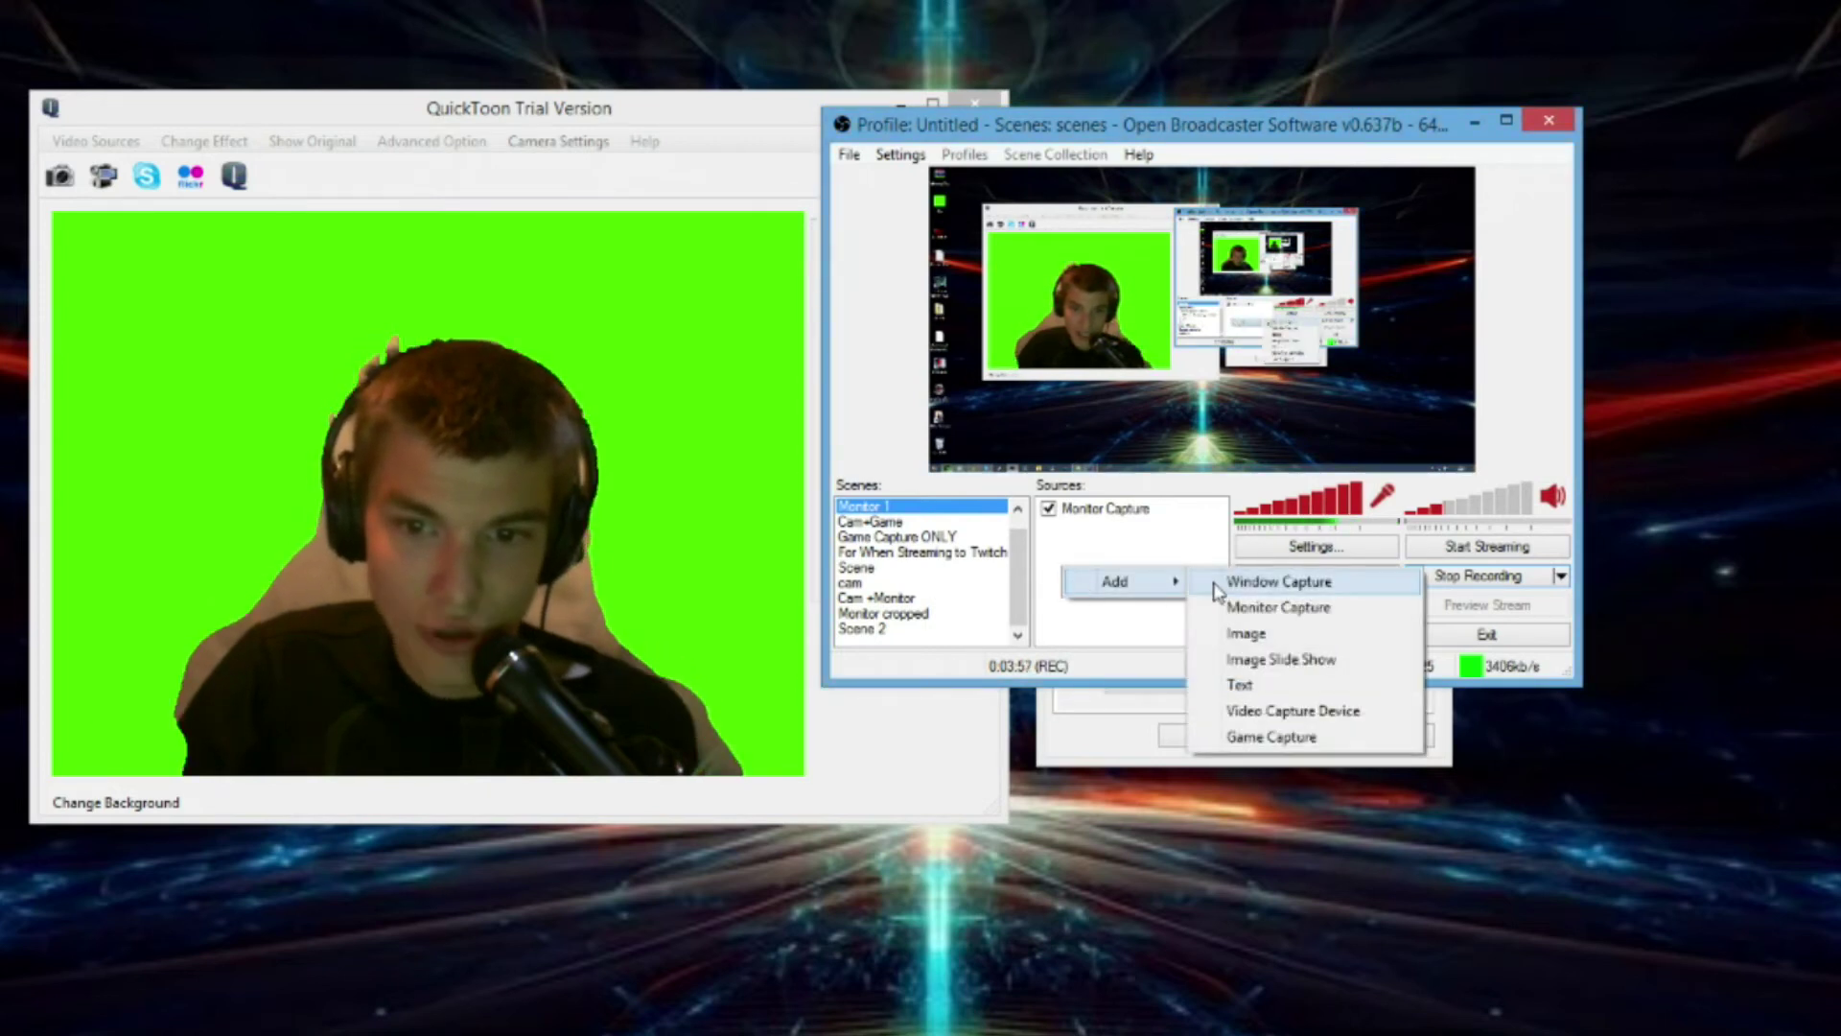
pyautogui.click(1251, 581)
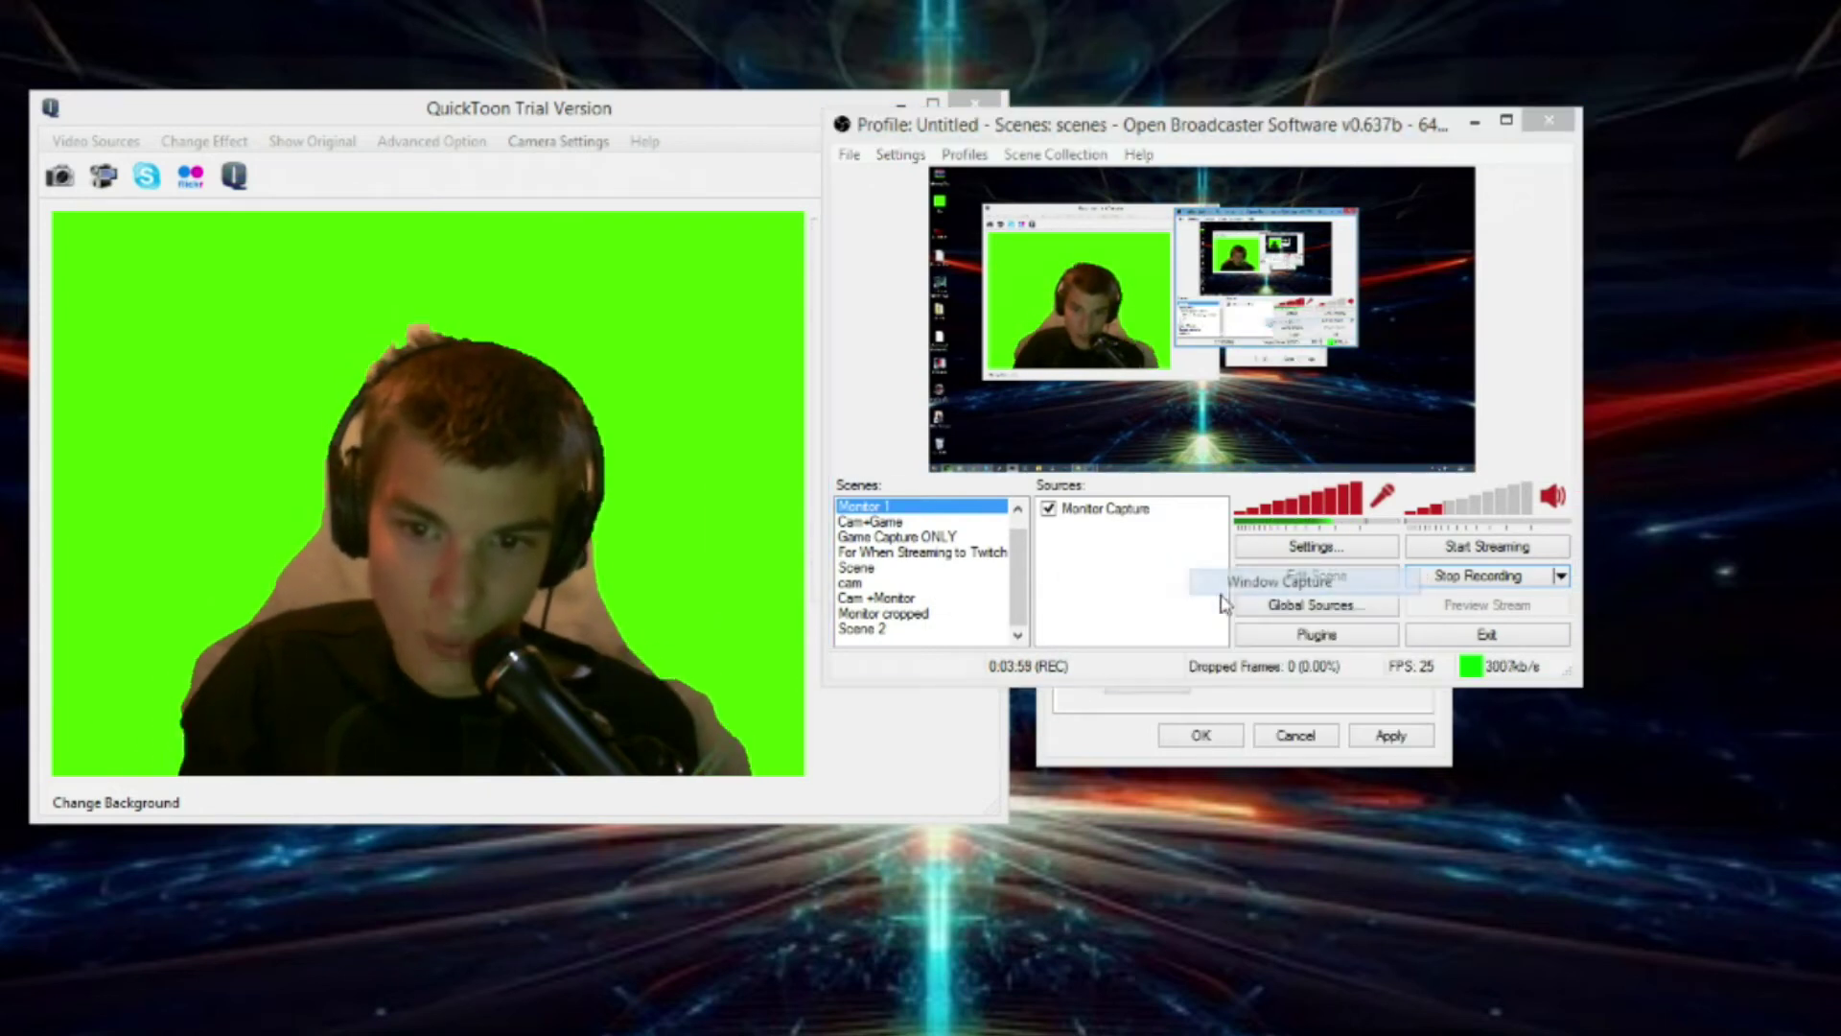
pyautogui.click(1024, 589)
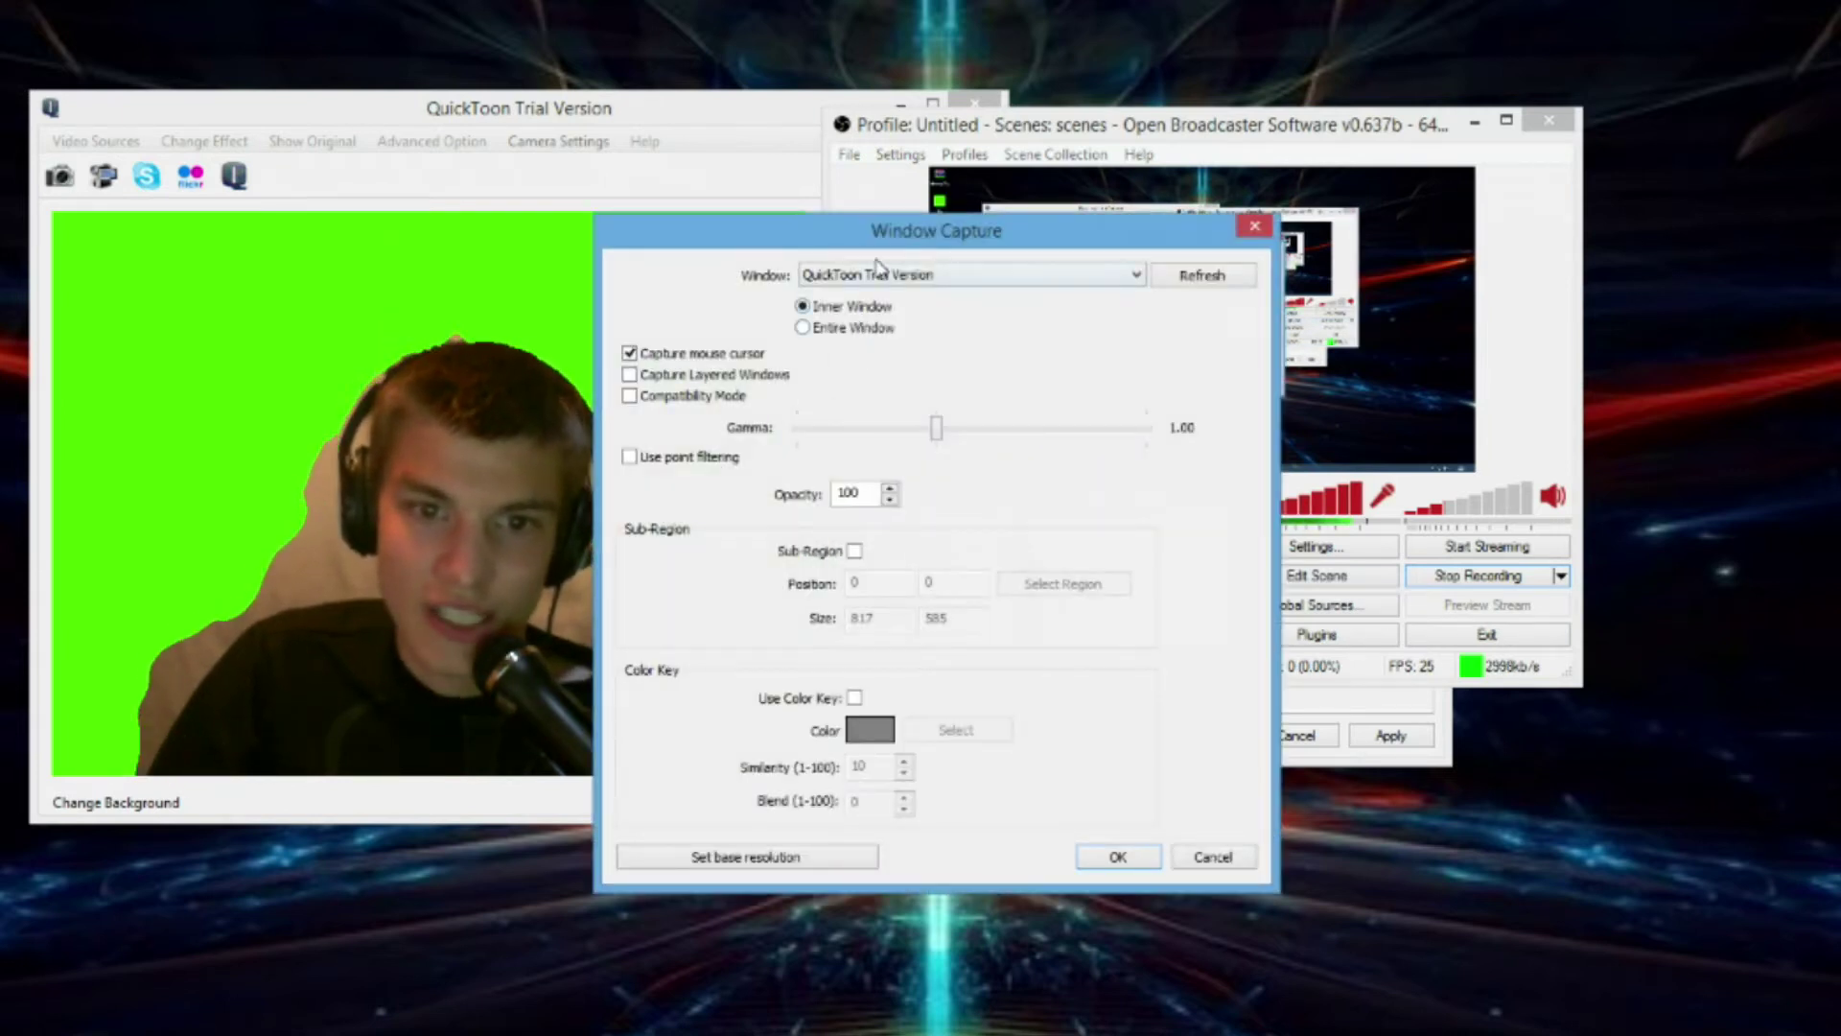
# Step: Capture the QuickToon Trial Version window with its green backdrop as the color key
pyautogui.moveTo(883, 244); pyautogui.dragTo(1244, 419)
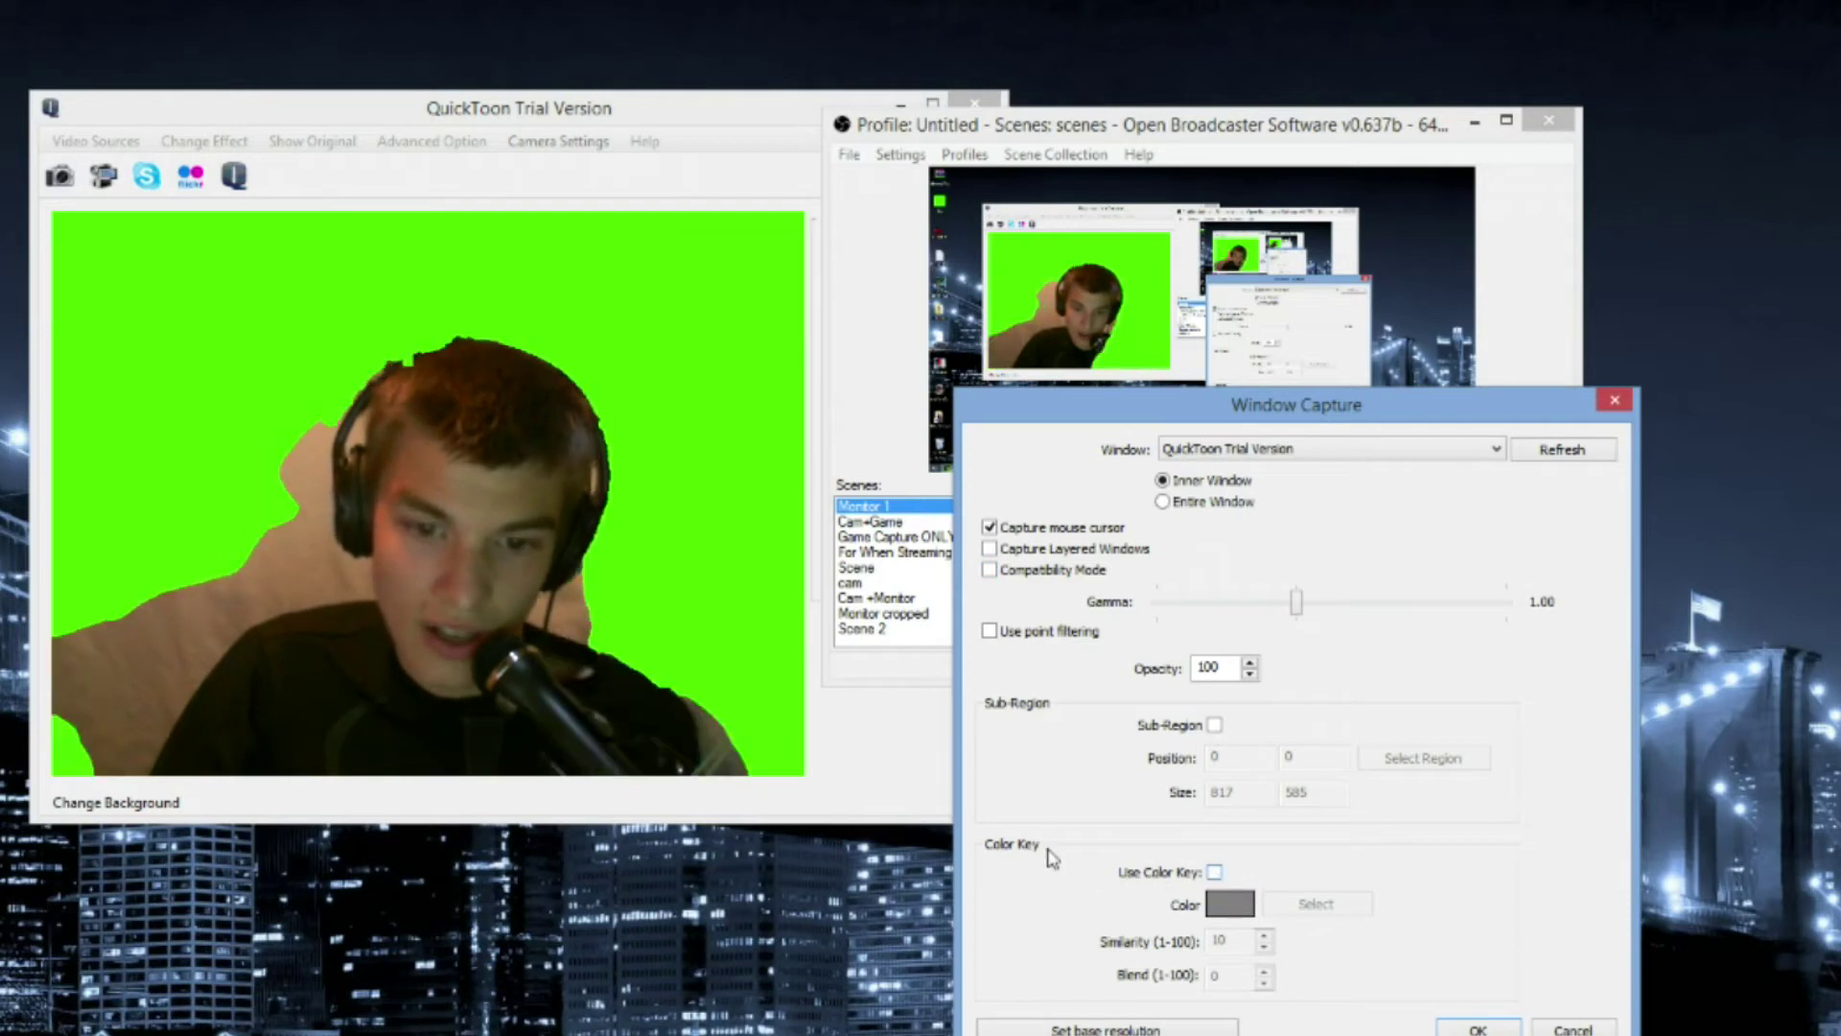
pyautogui.click(1214, 873)
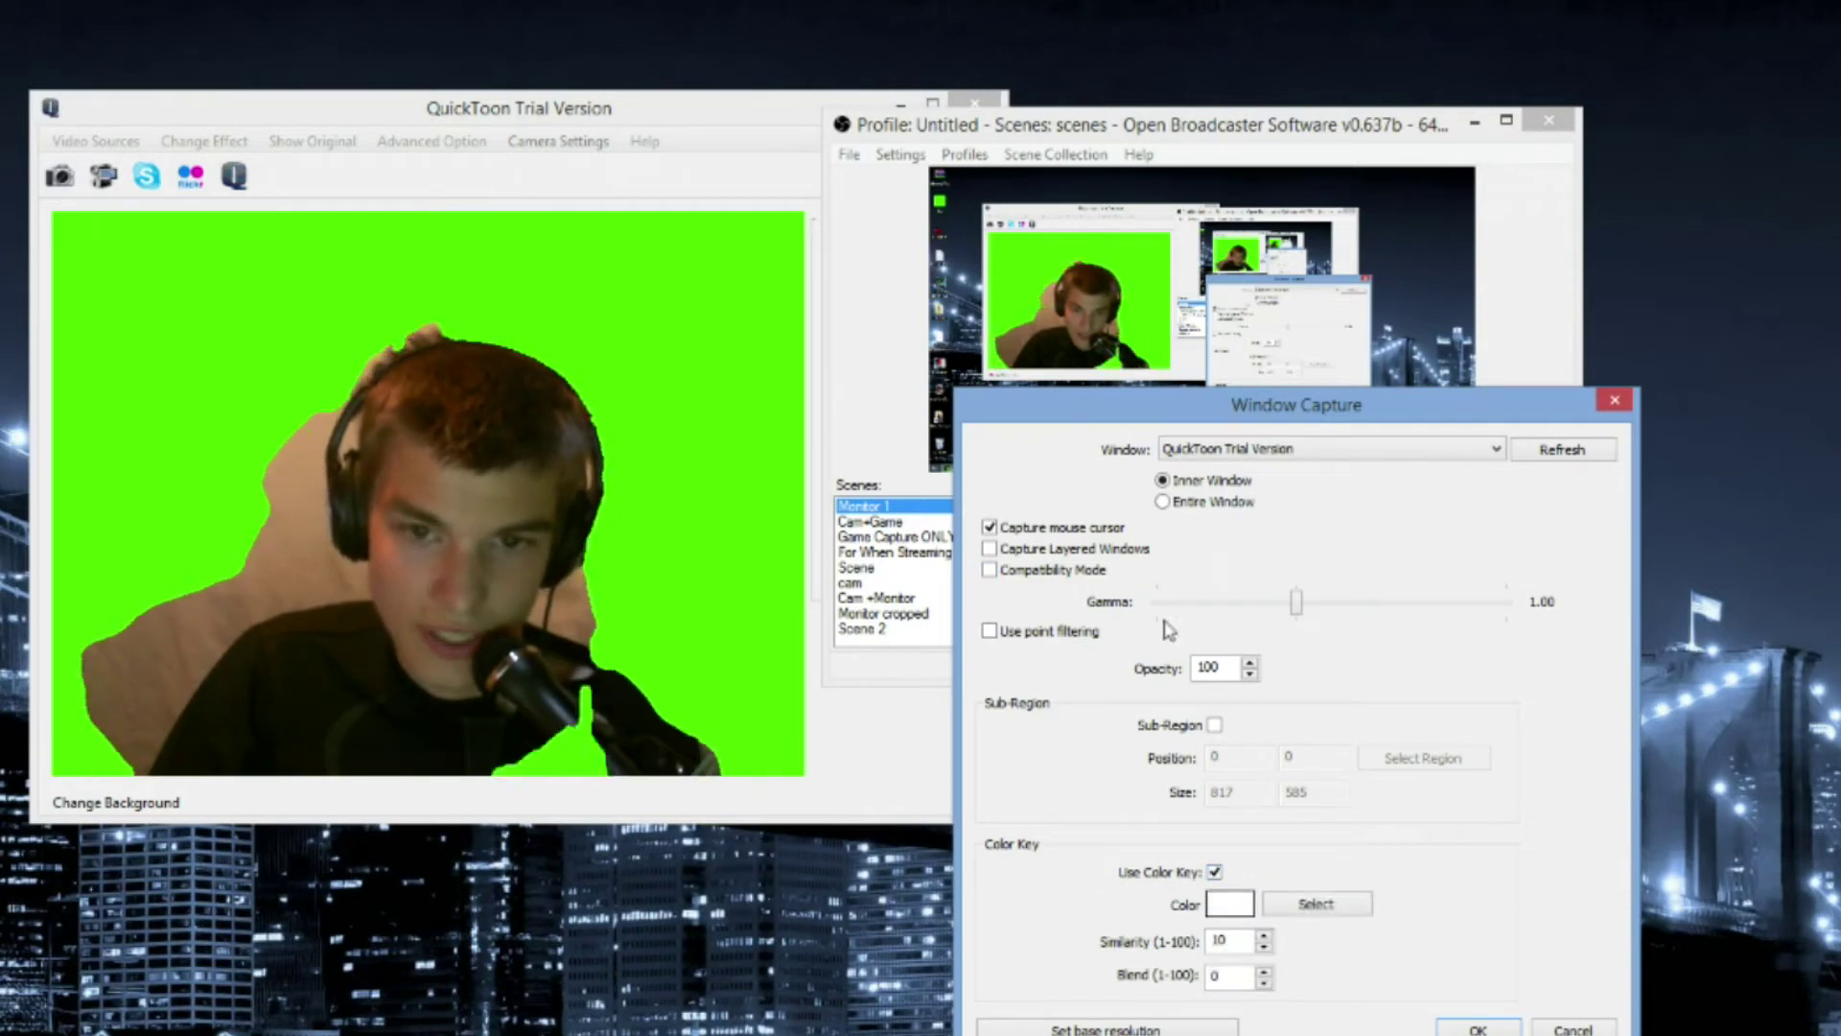
pyautogui.click(1315, 904)
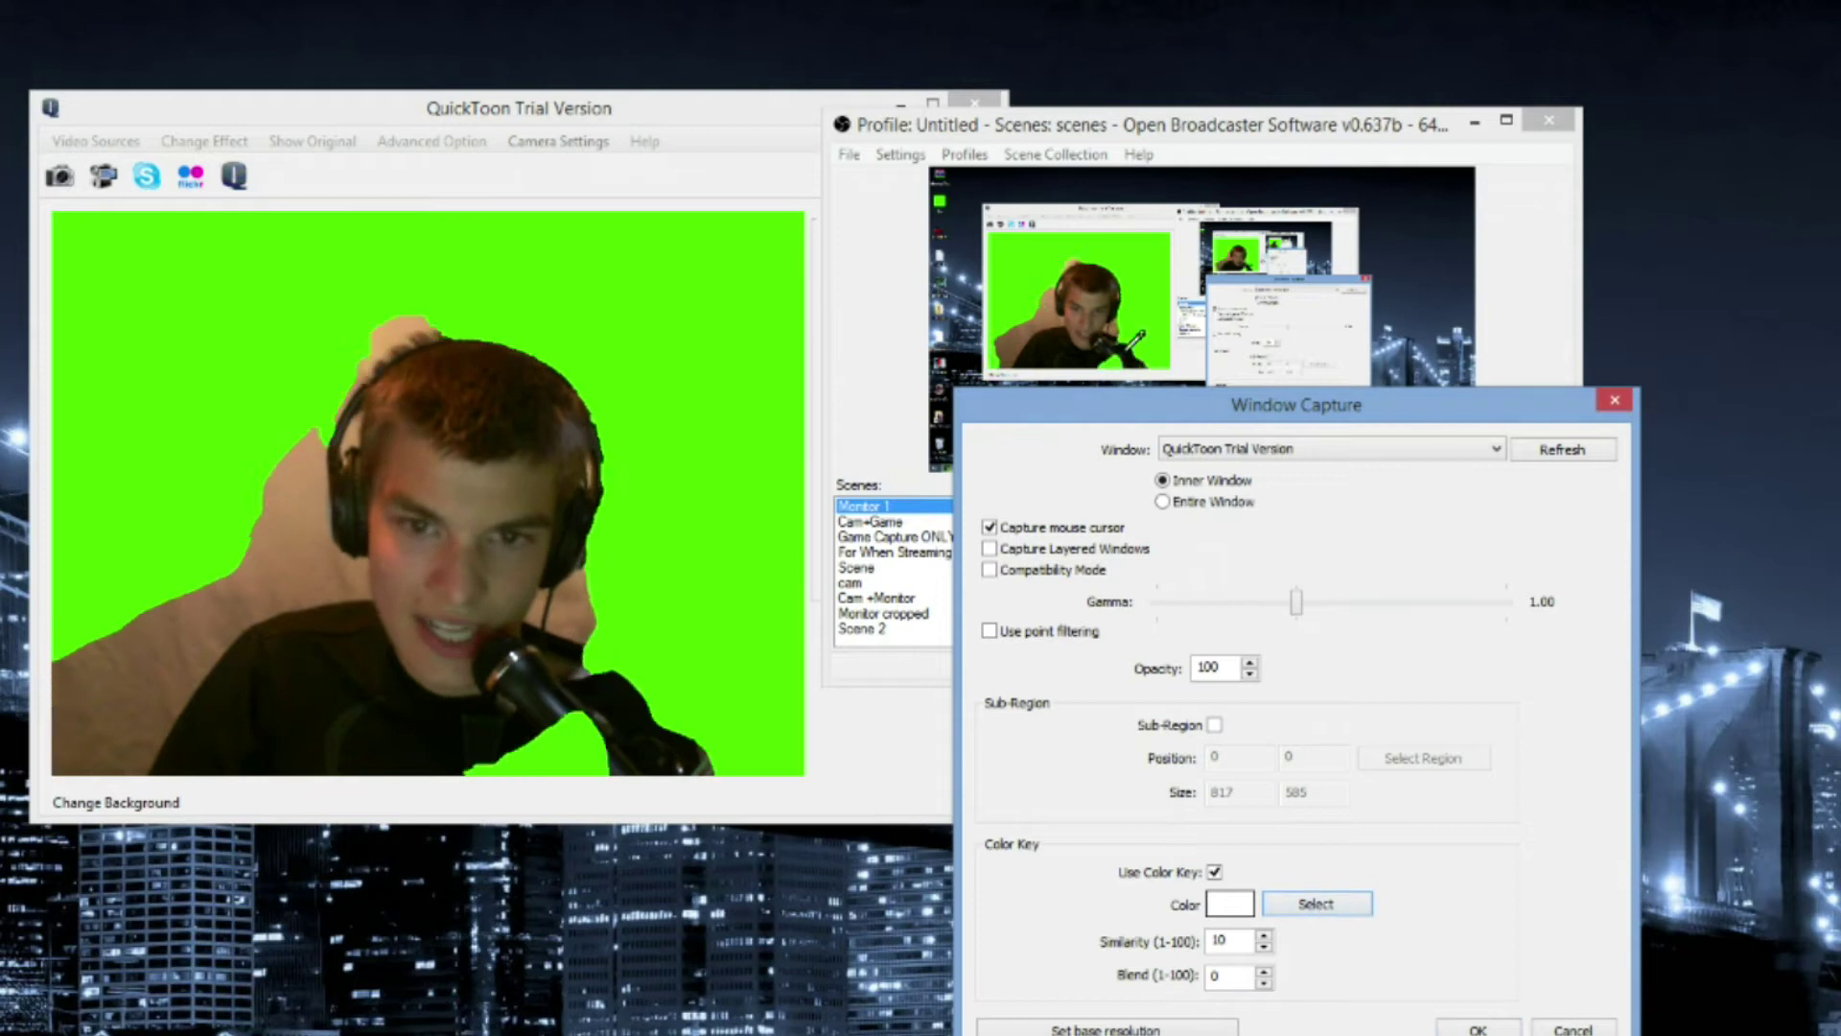
pyautogui.click(1145, 285)
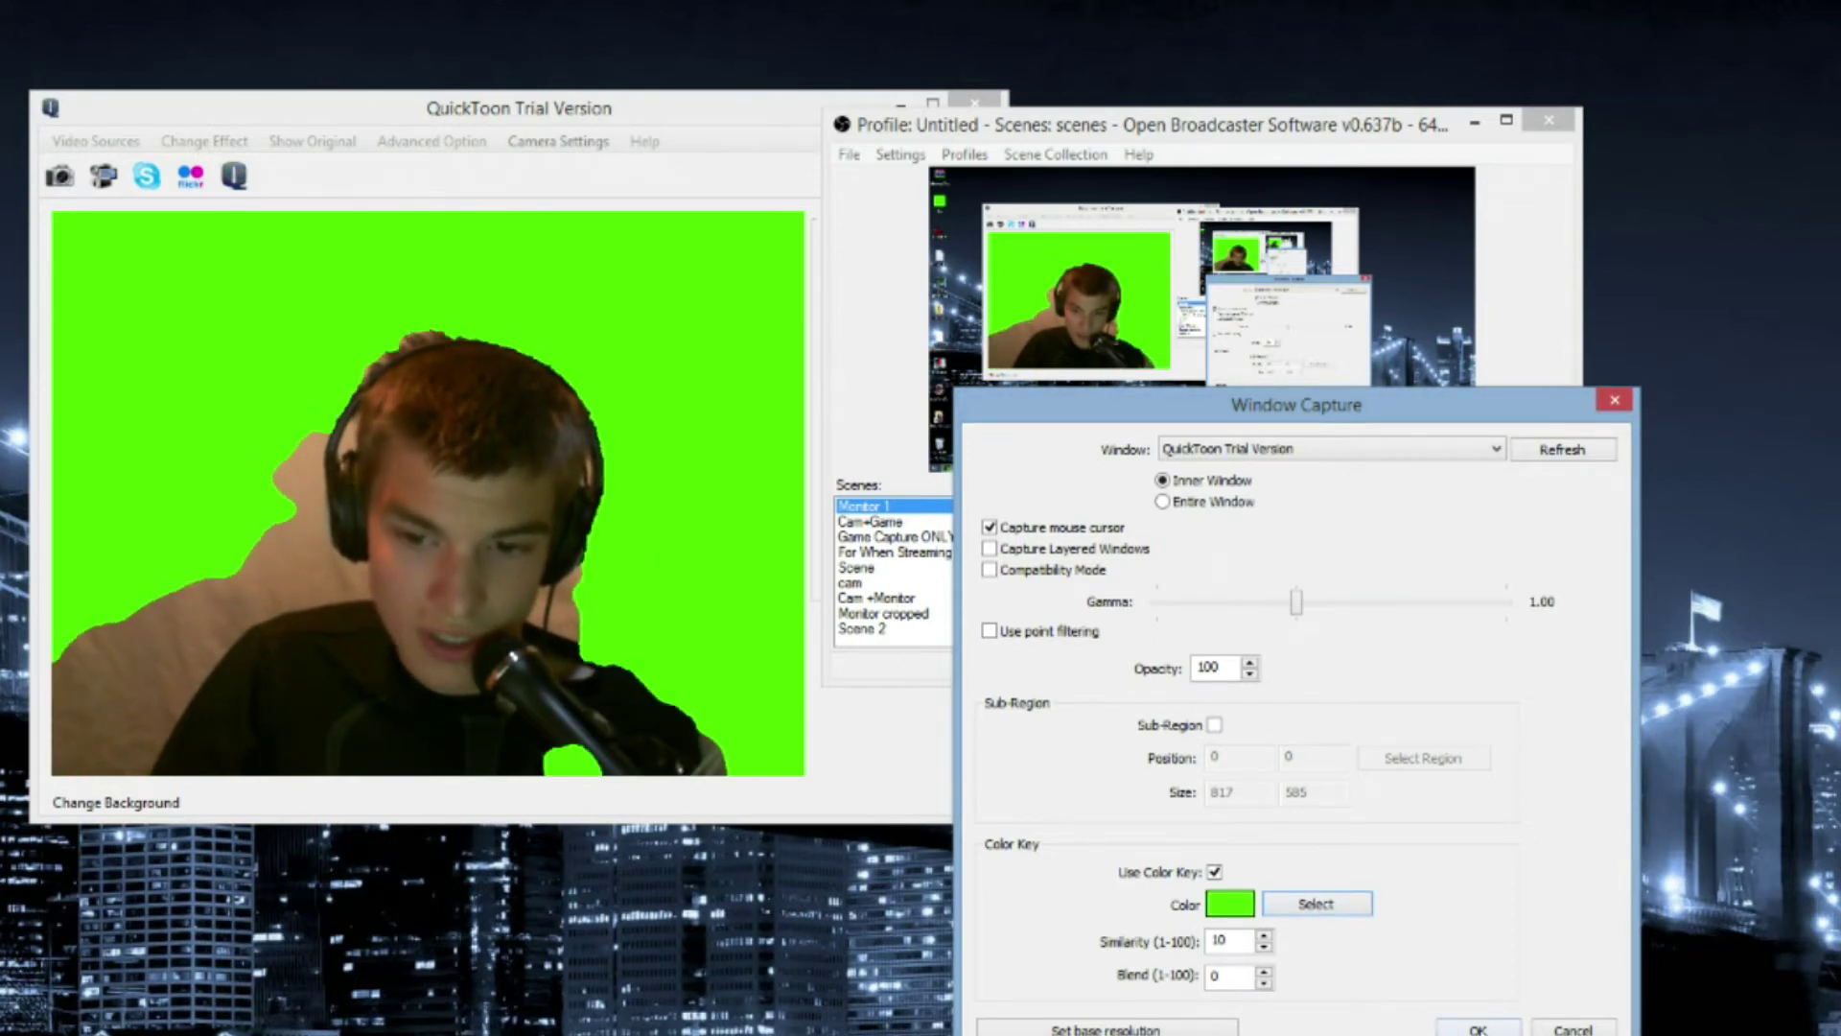
pyautogui.press('Return')
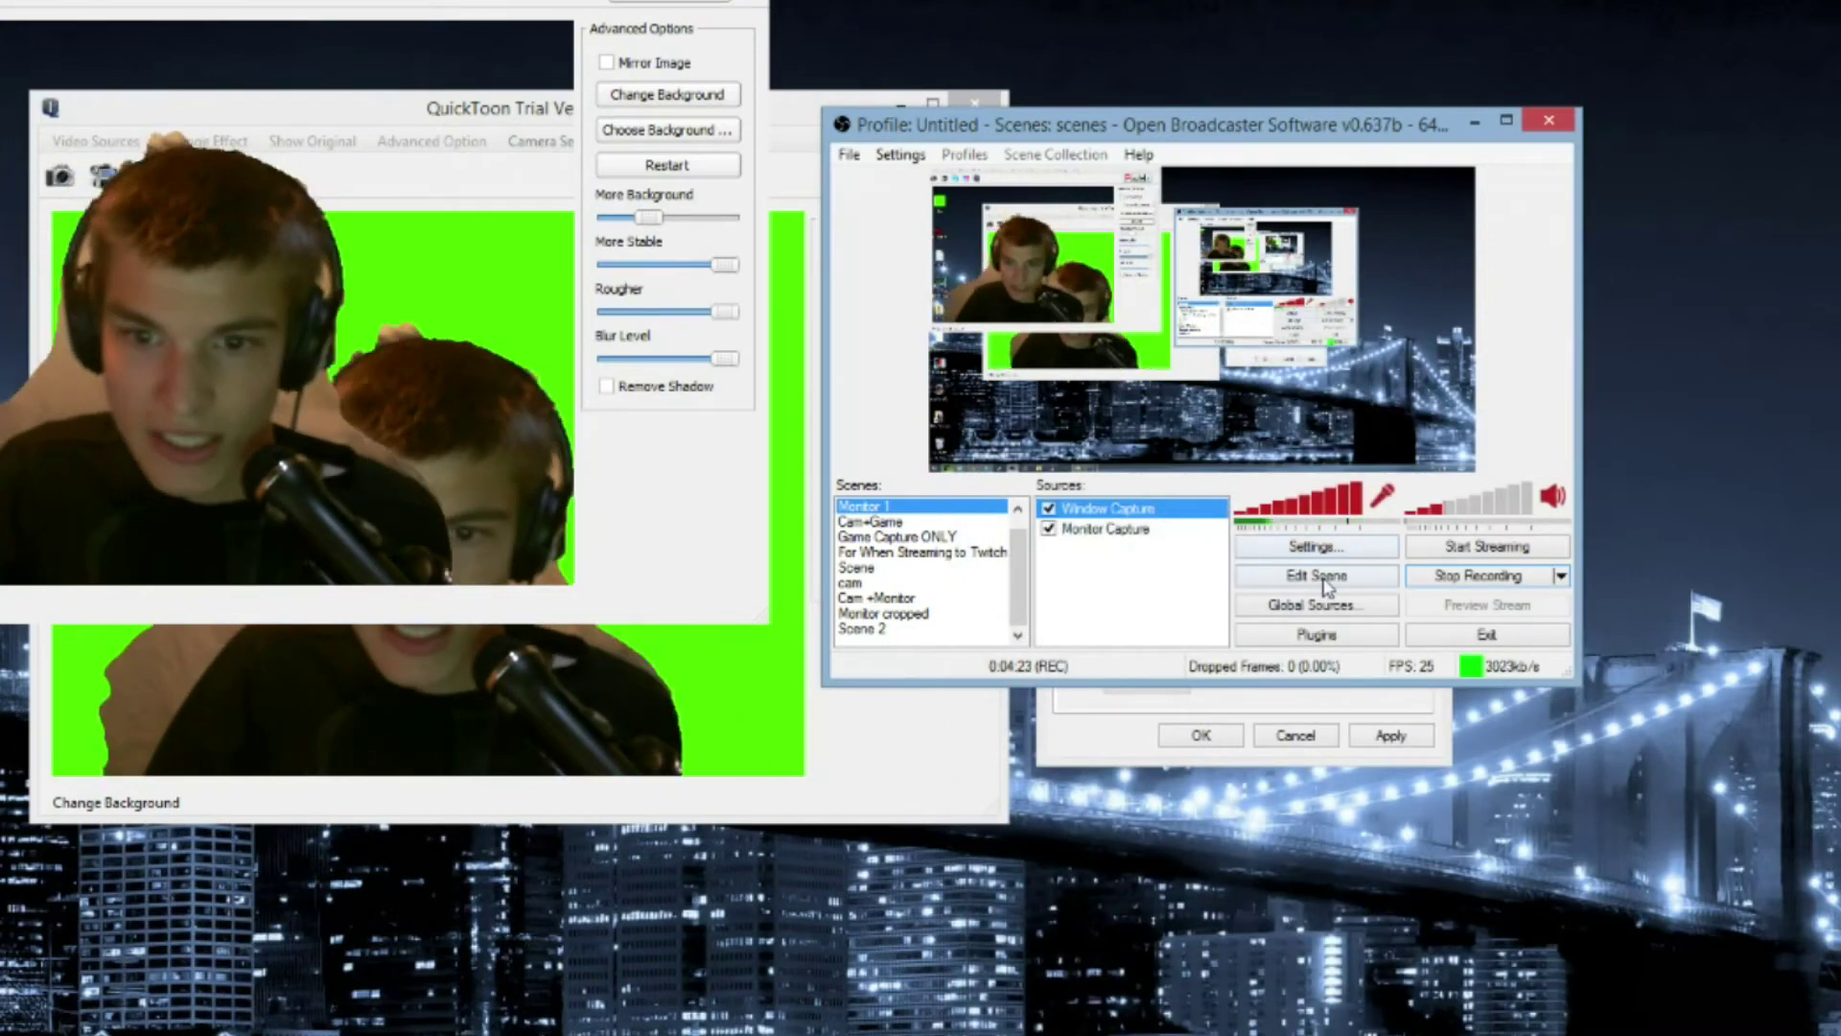
# Step: Scale the keyed Window Capture down into the bottom-right corner, keeping the desktop capture full-frame
pyautogui.moveTo(1117, 331); pyautogui.dragTo(1388, 359)
pyautogui.moveTo(1245, 310); pyautogui.dragTo(1053, 240)
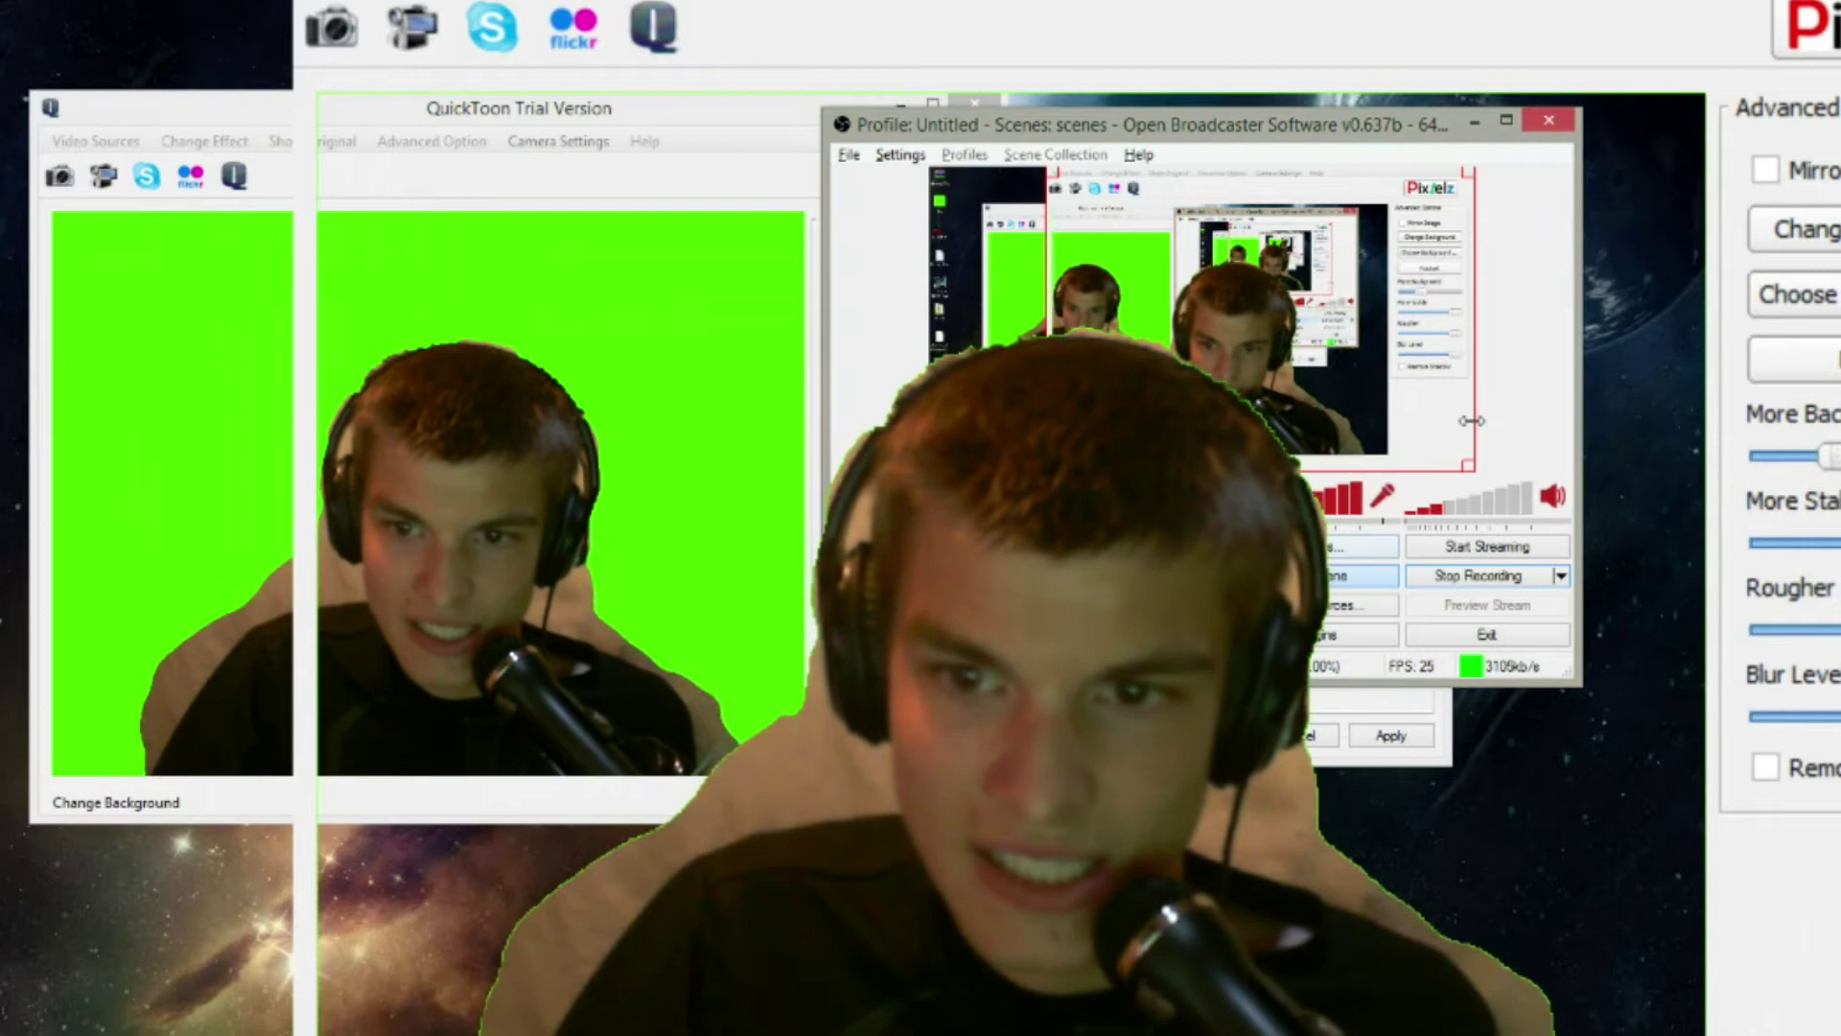
pyautogui.moveTo(1474, 418); pyautogui.dragTo(1382, 418)
pyautogui.moveTo(1054, 182); pyautogui.dragTo(1082, 212)
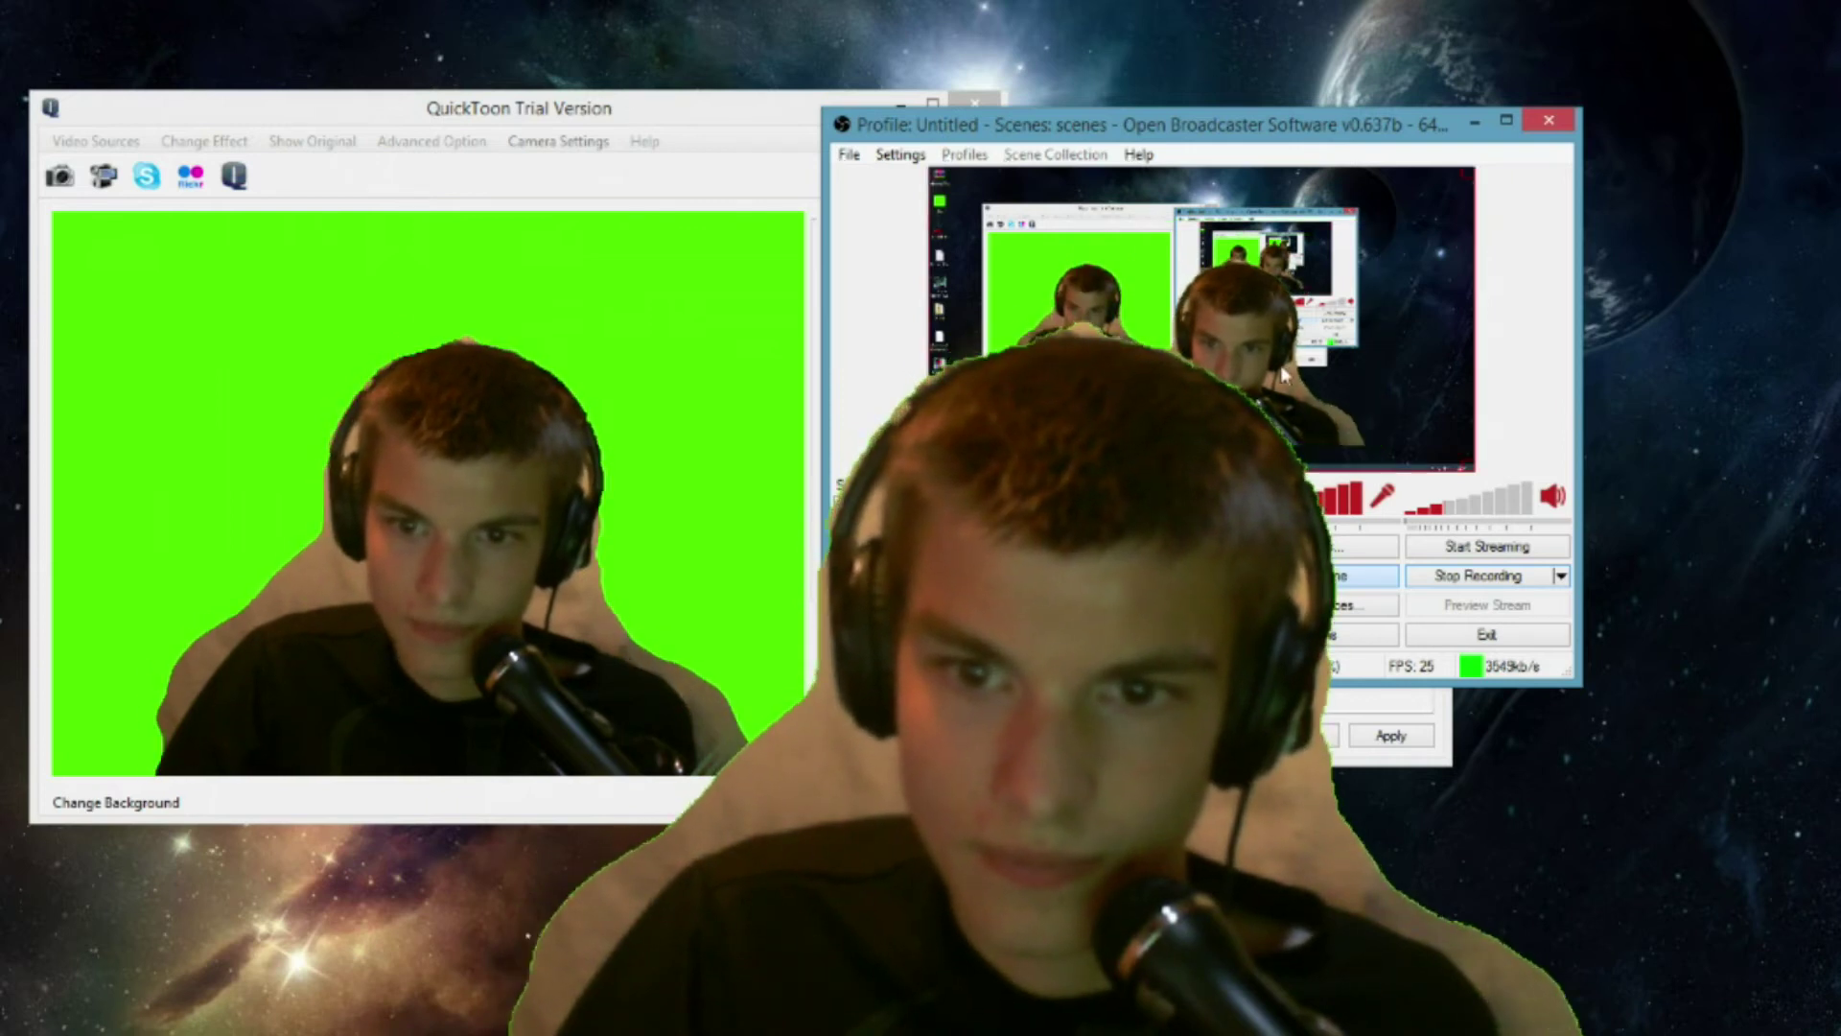
pyautogui.moveTo(1265, 372); pyautogui.dragTo(1354, 387)
pyautogui.moveTo(1657, 442); pyautogui.dragTo(1266, 371)
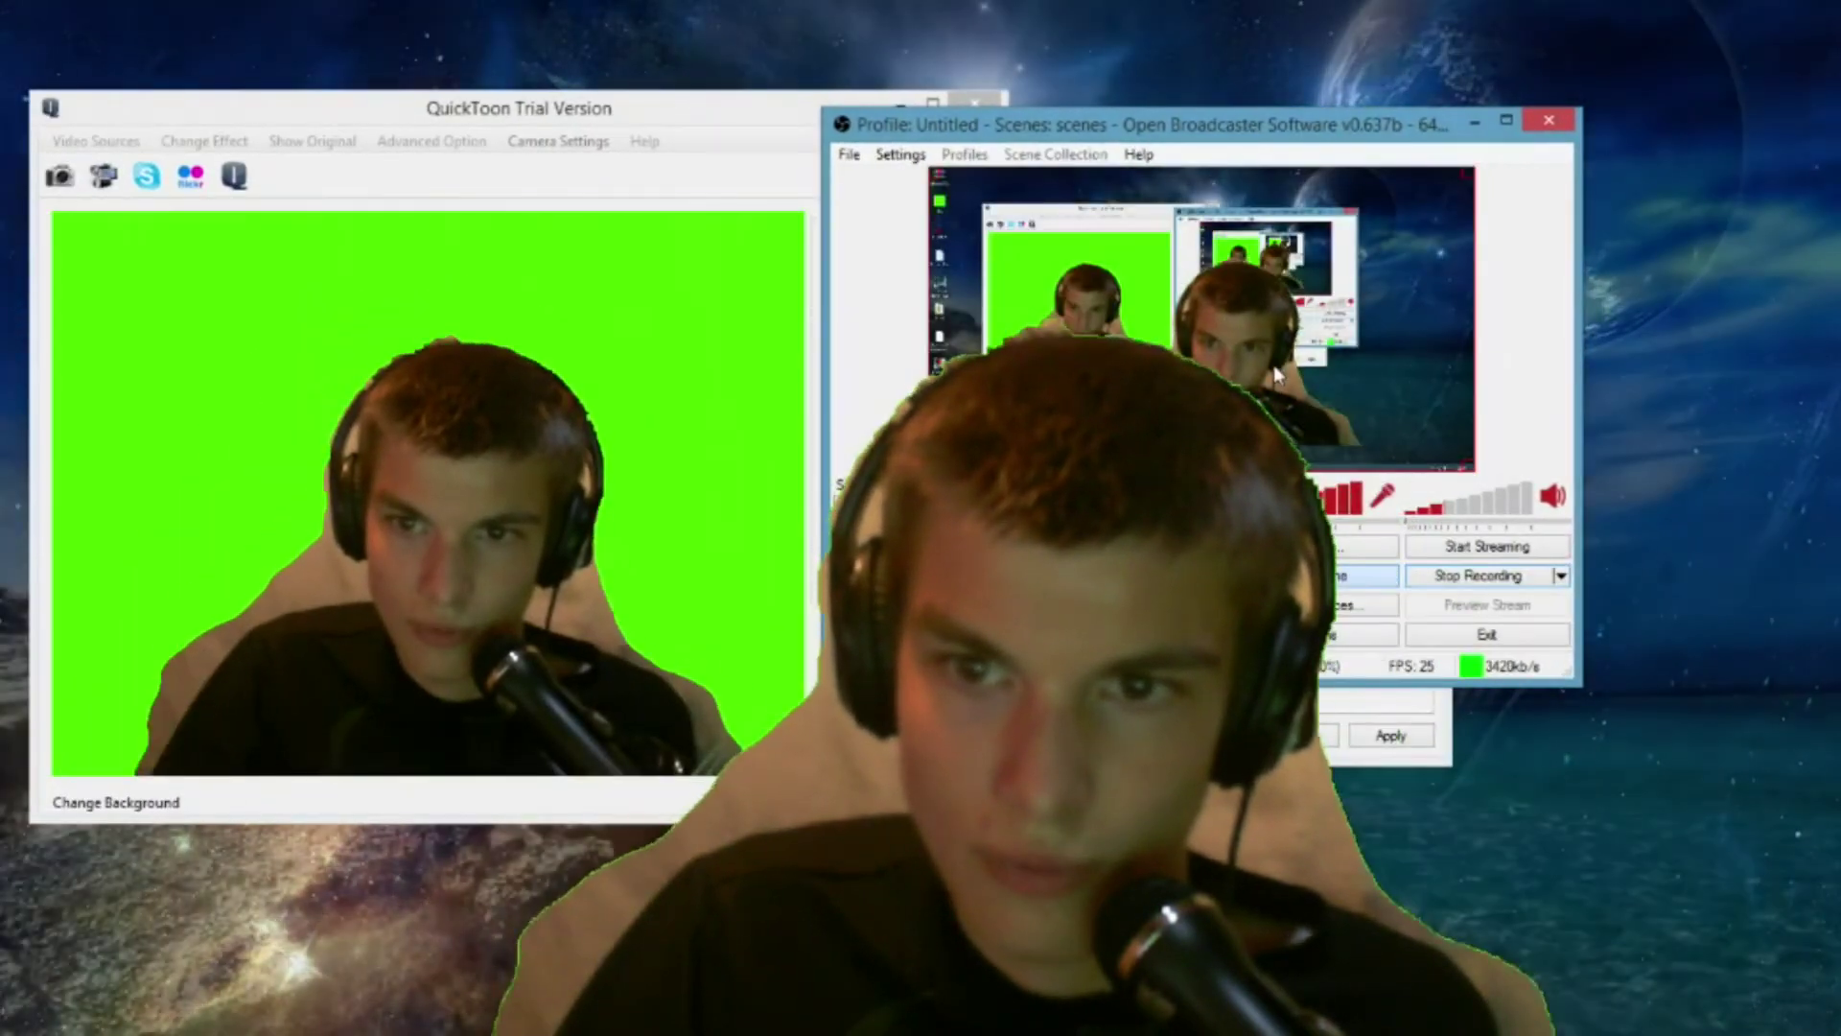
pyautogui.moveTo(1084, 227); pyautogui.dragTo(1161, 281)
pyautogui.moveTo(1226, 367); pyautogui.dragTo(1320, 389)
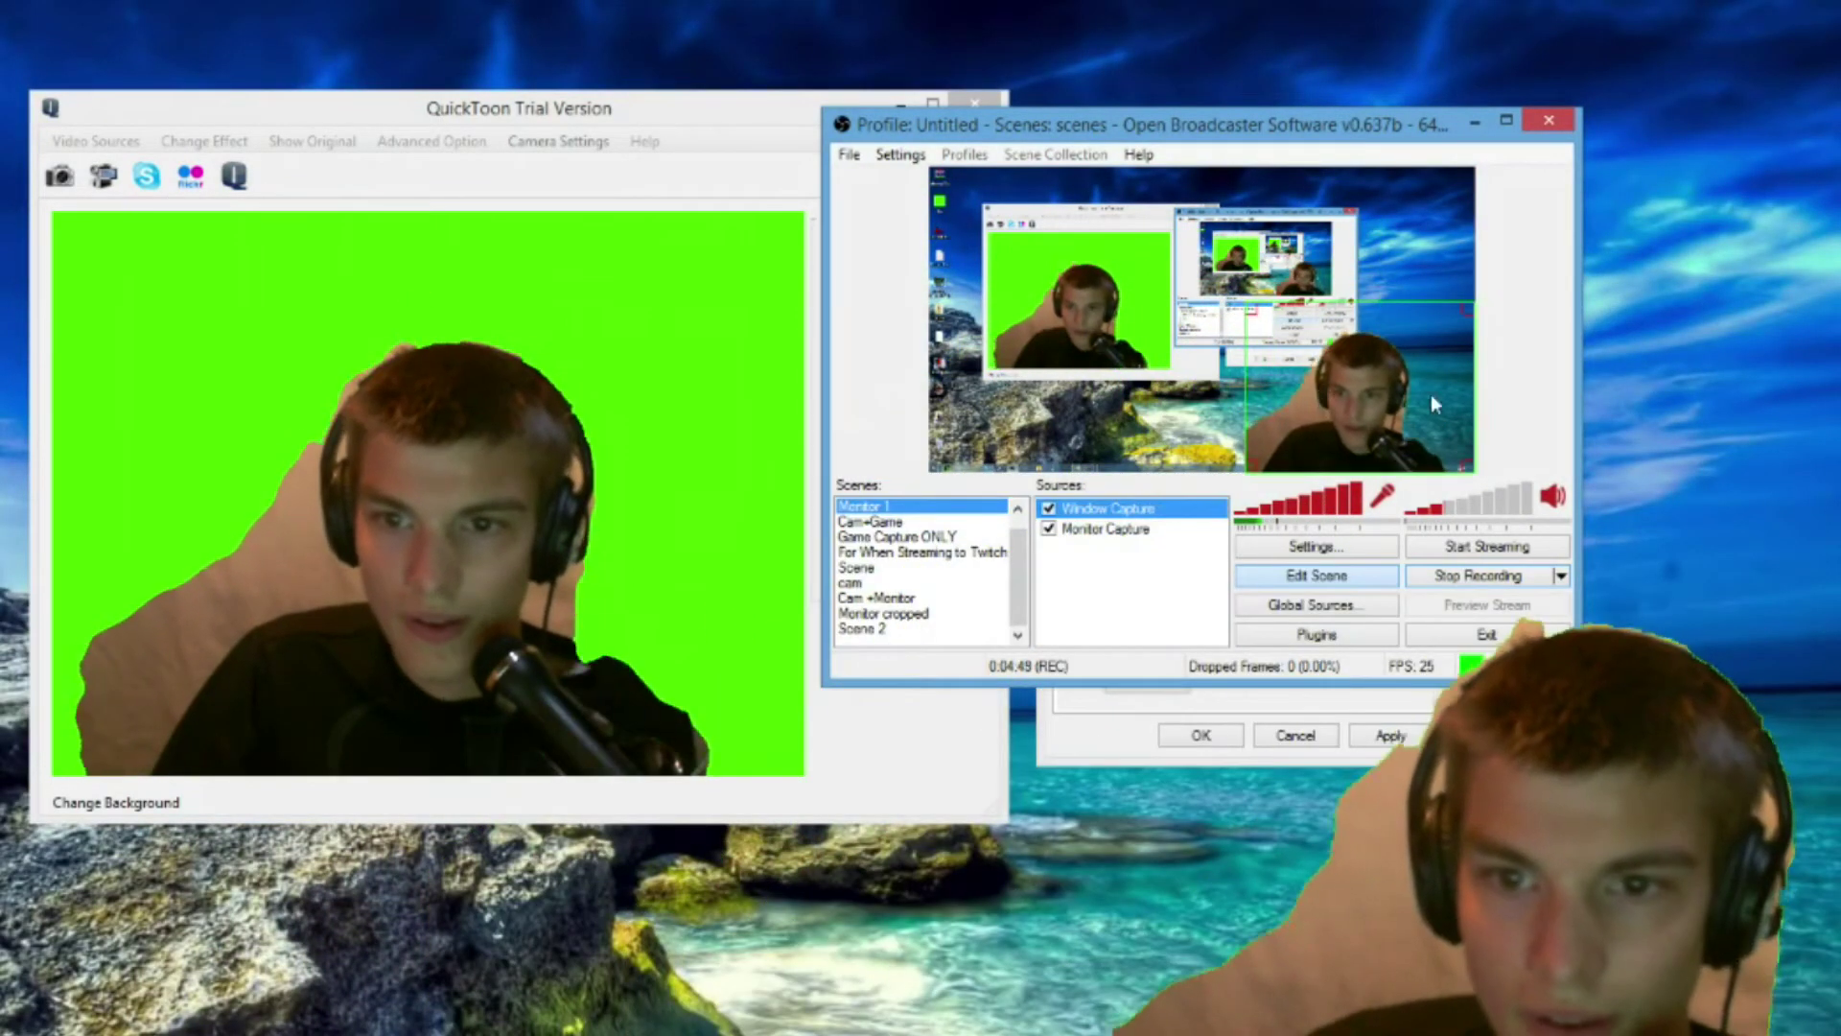
pyautogui.moveTo(1523, 399); pyautogui.dragTo(1509, 400)
pyautogui.click(1508, 401)
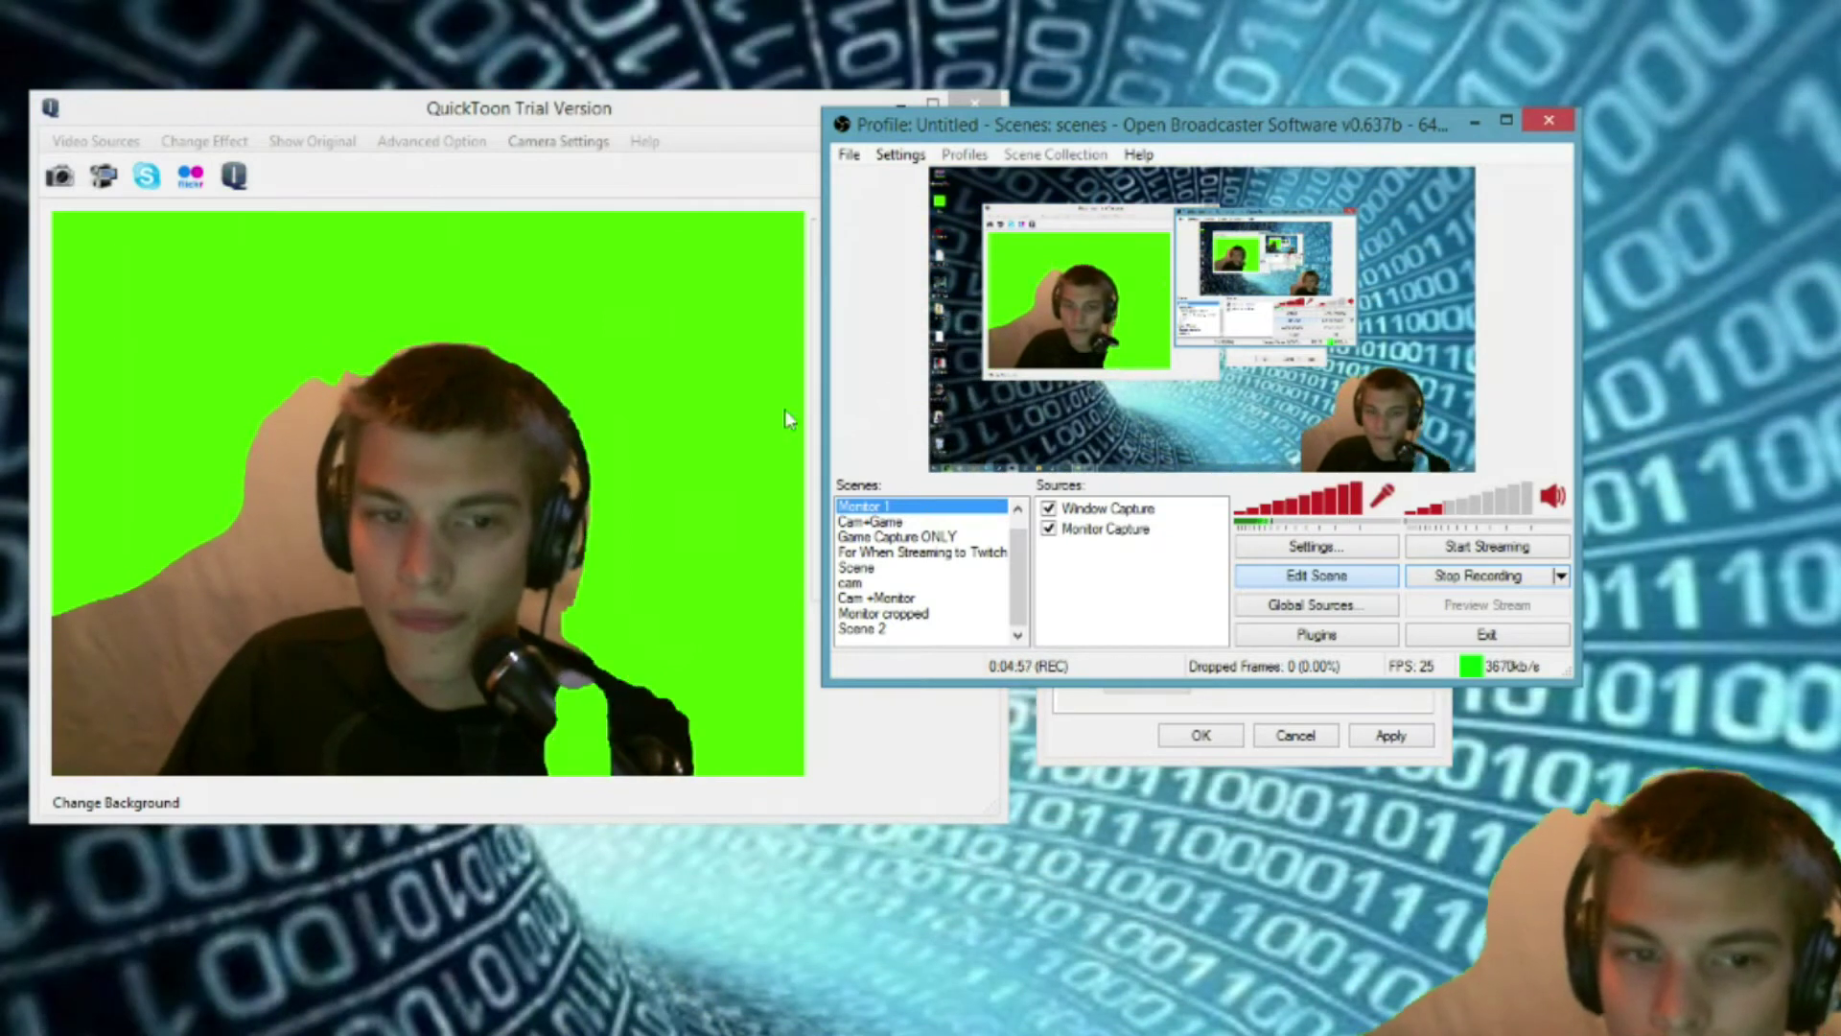
pyautogui.moveTo(753, 124); pyautogui.dragTo(507, 2)
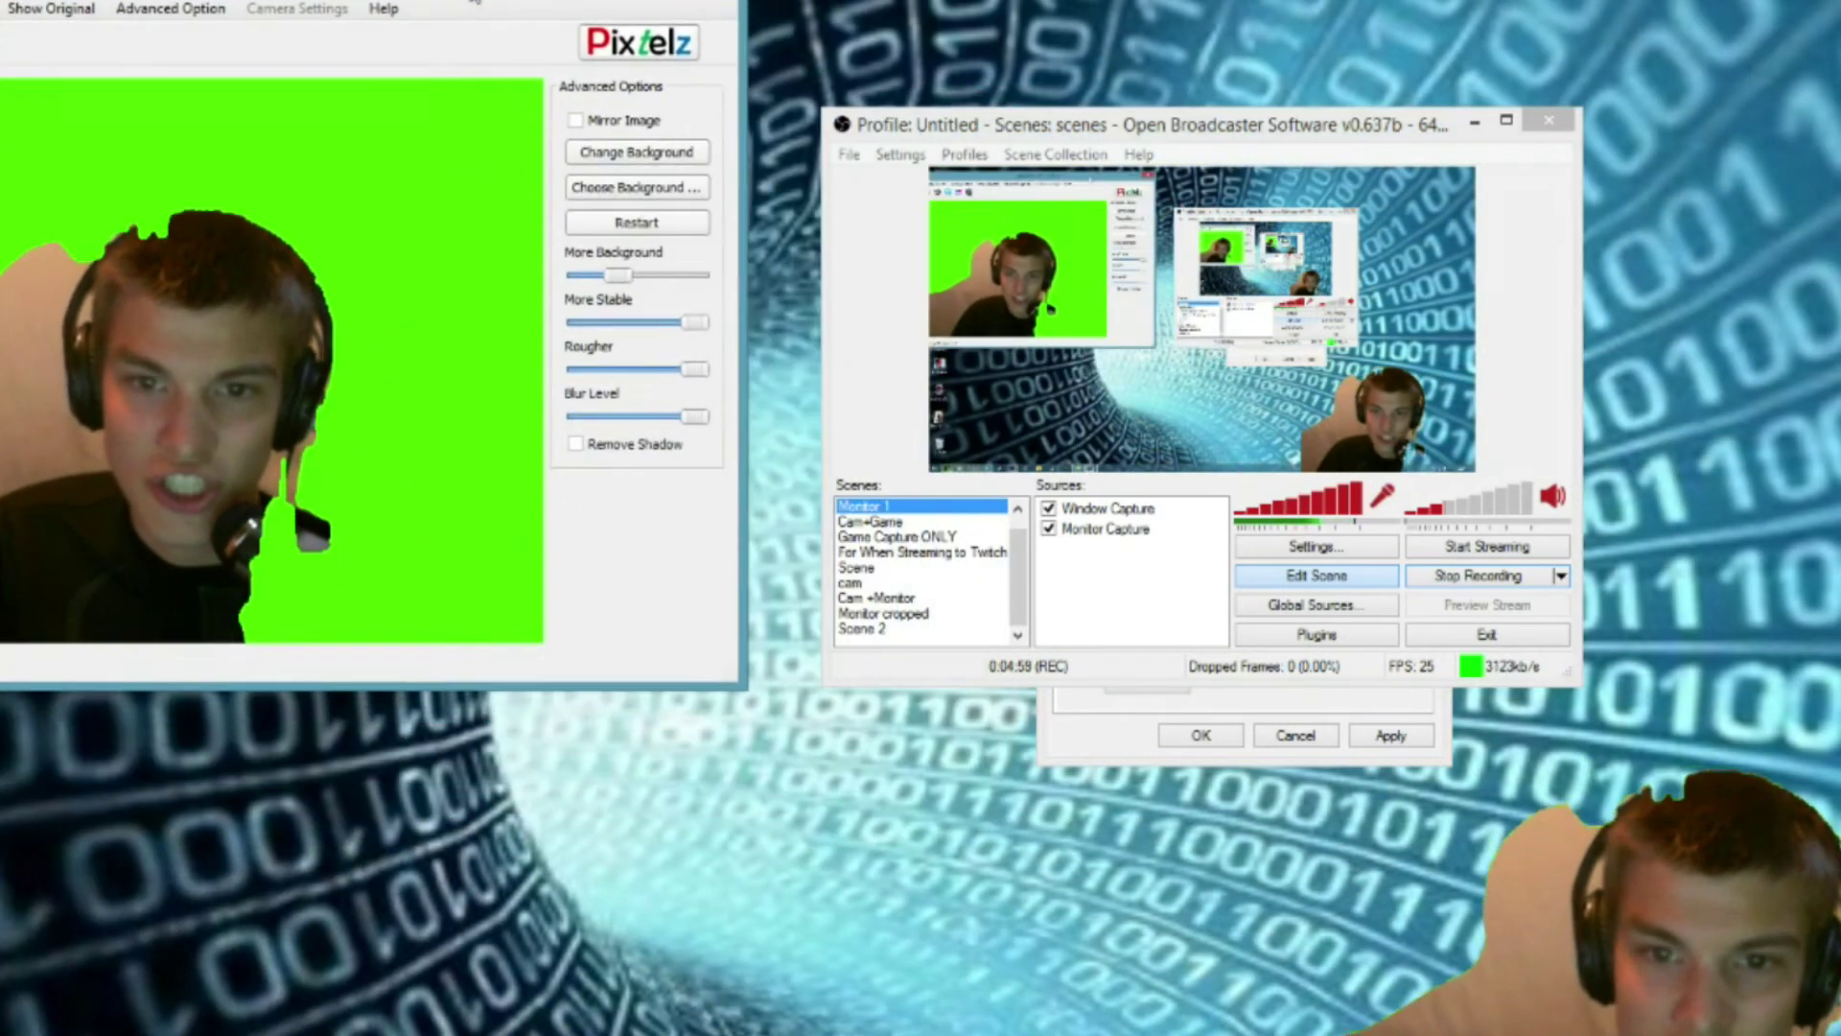
pyautogui.moveTo(616, 274); pyautogui.dragTo(647, 279)
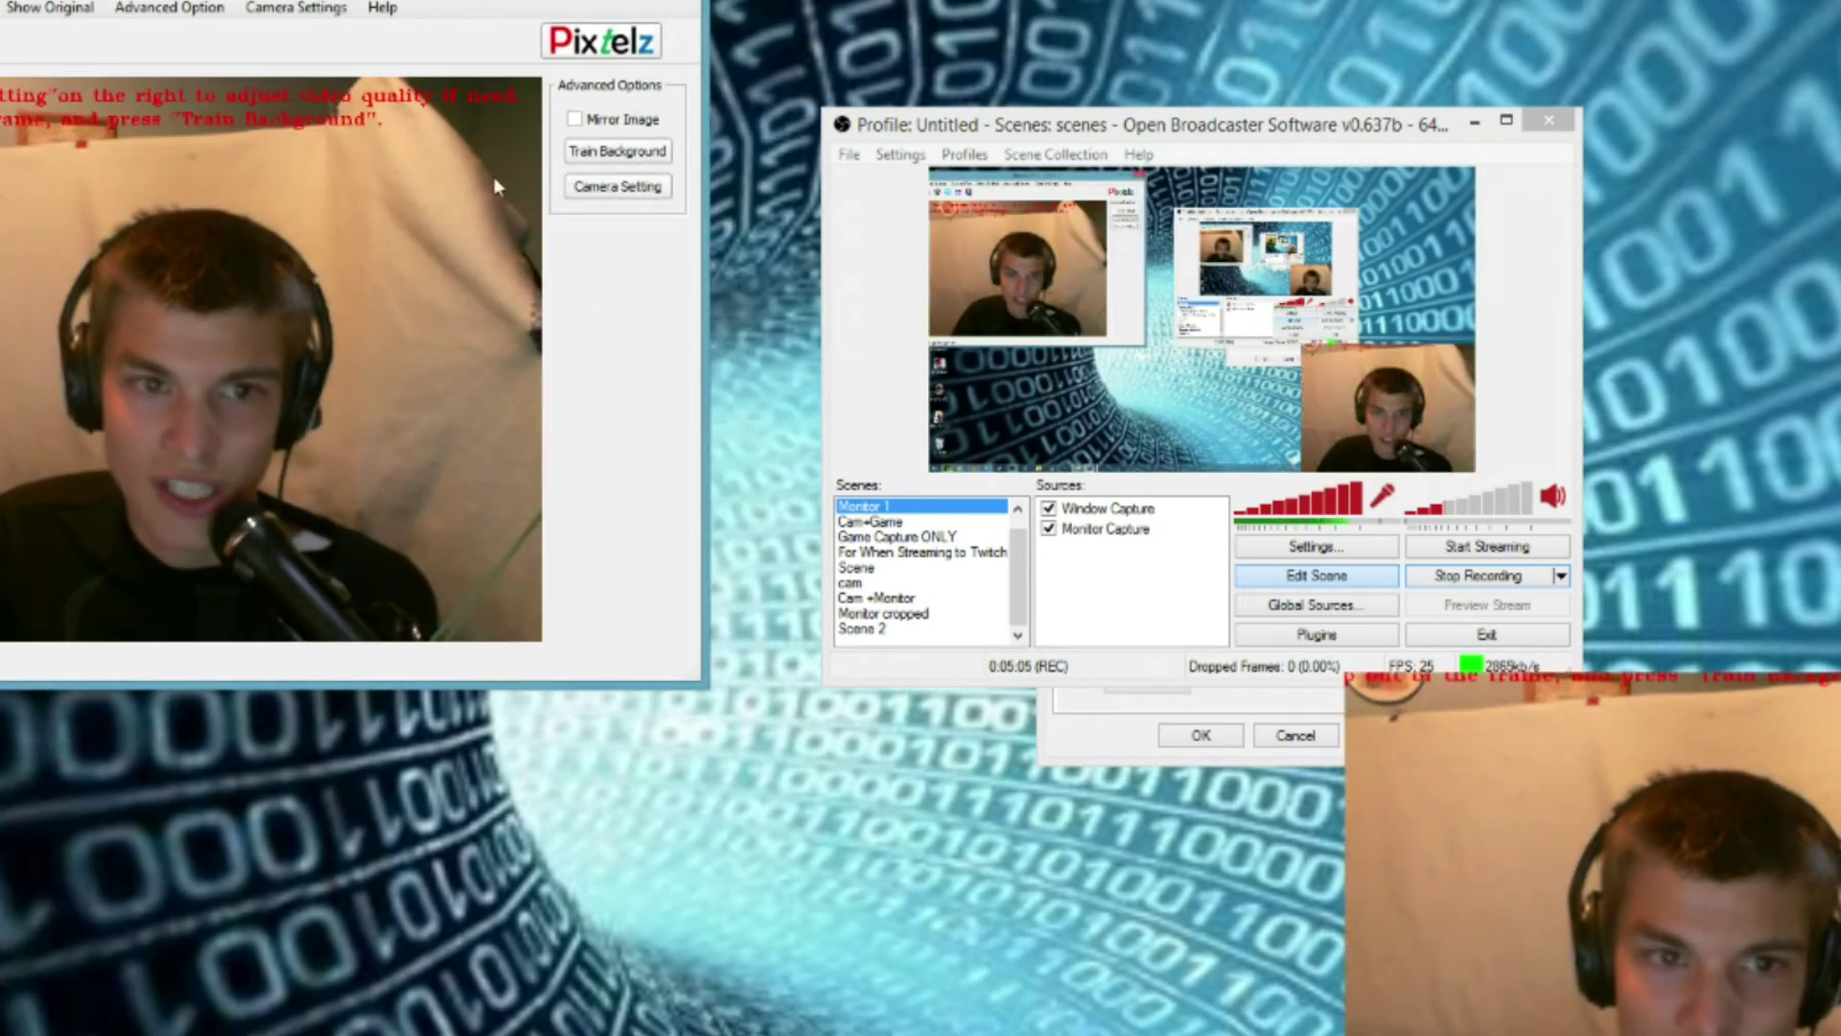
pyautogui.click(630, 155)
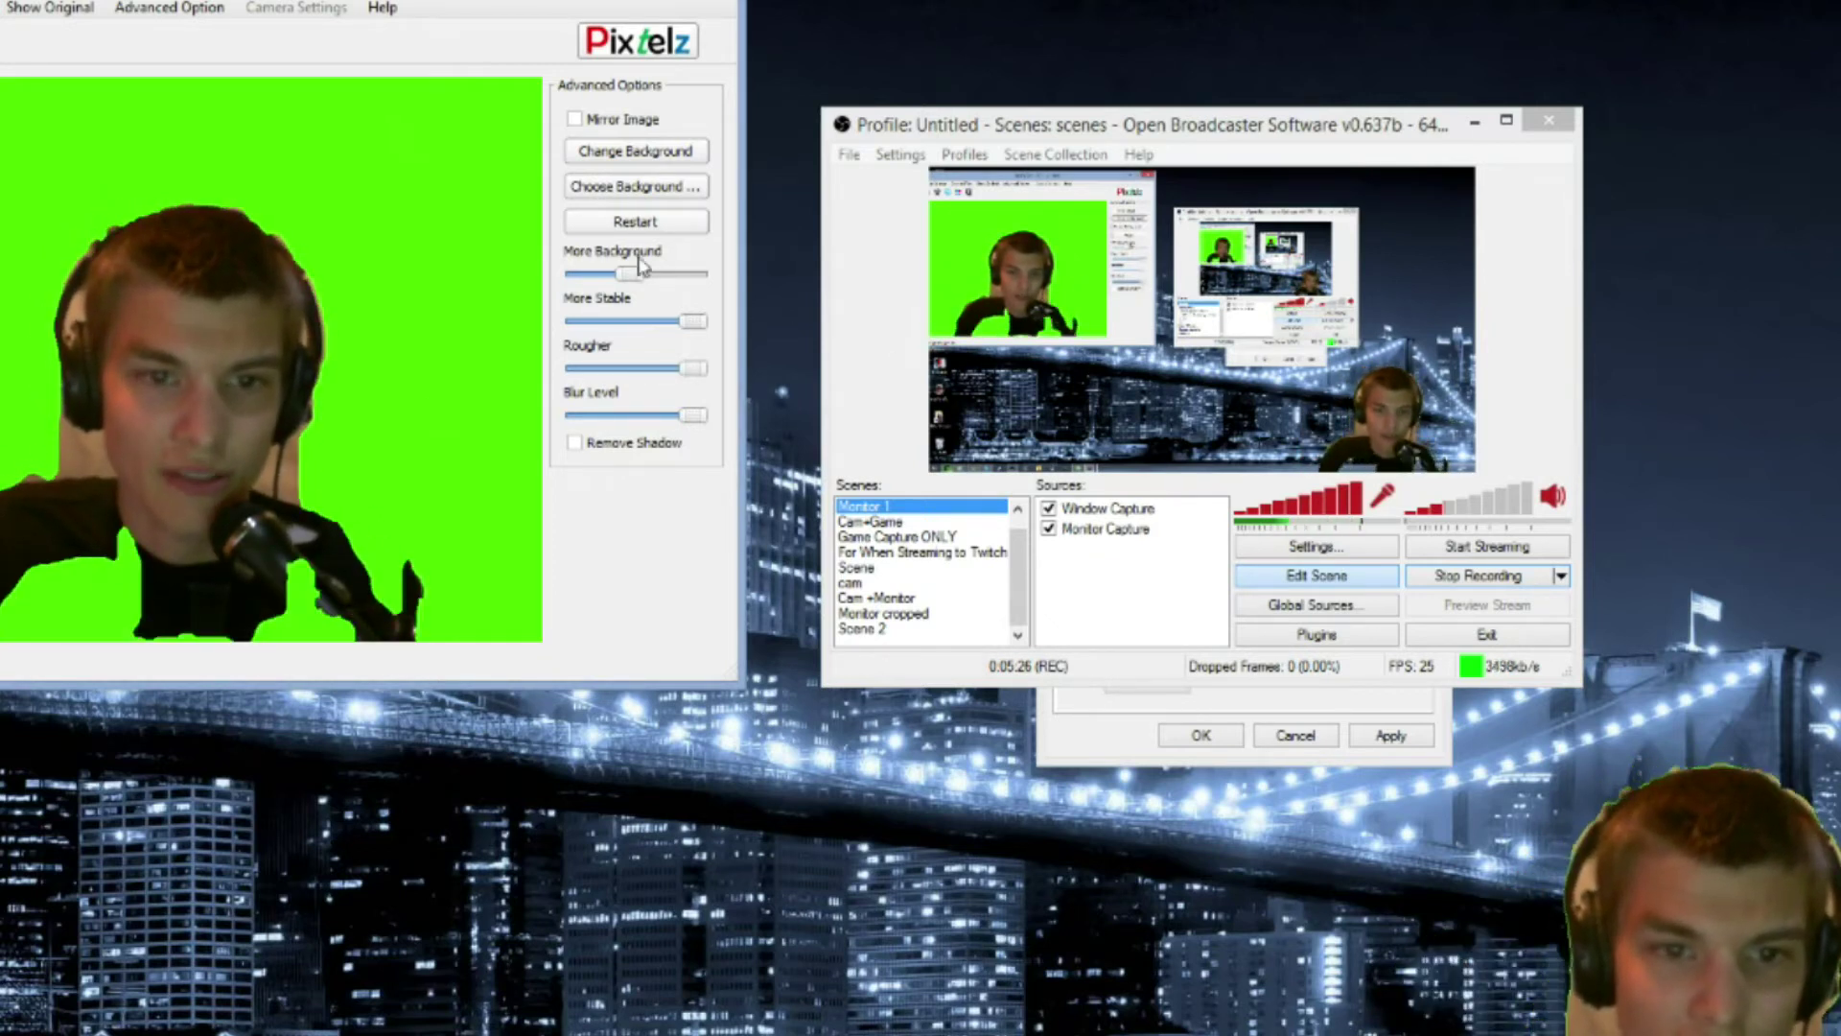
pyautogui.moveTo(628, 274)
pyautogui.mouseDown()
pyautogui.moveTo(710, 288)
pyautogui.moveTo(606, 282)
pyautogui.mouseUp()
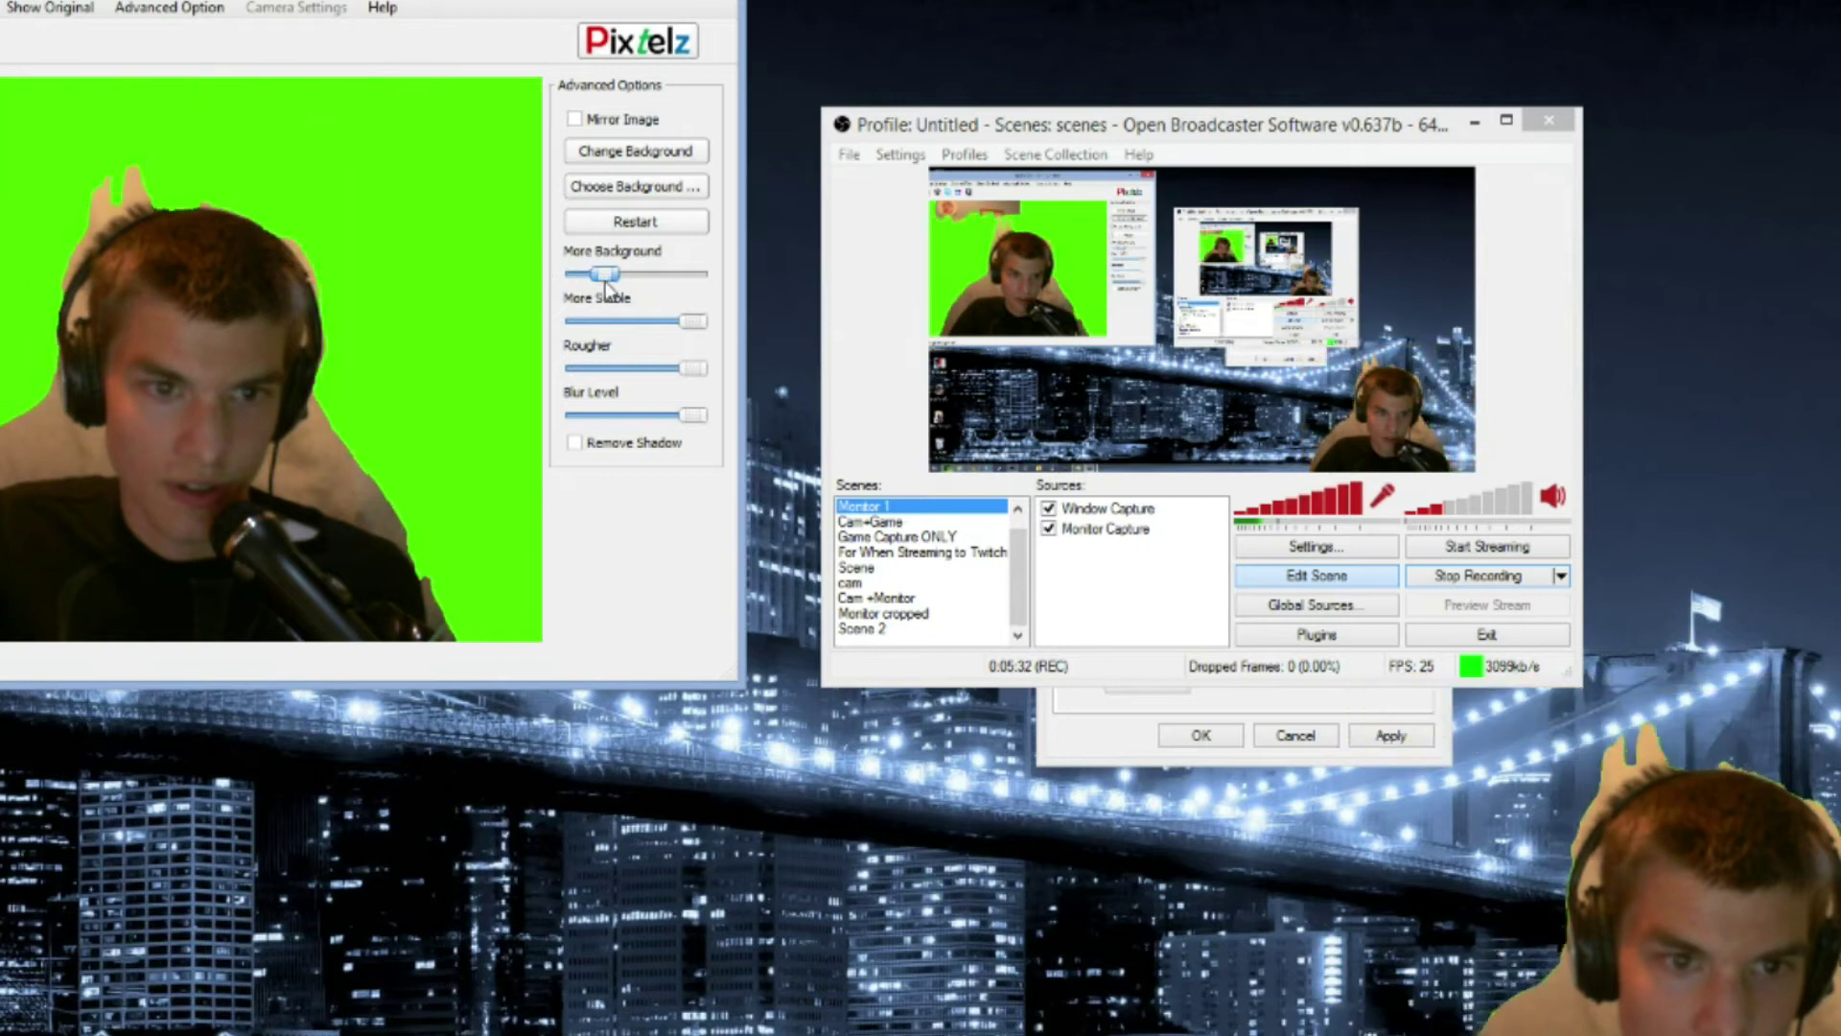
pyautogui.moveTo(631, 284); pyautogui.dragTo(620, 287)
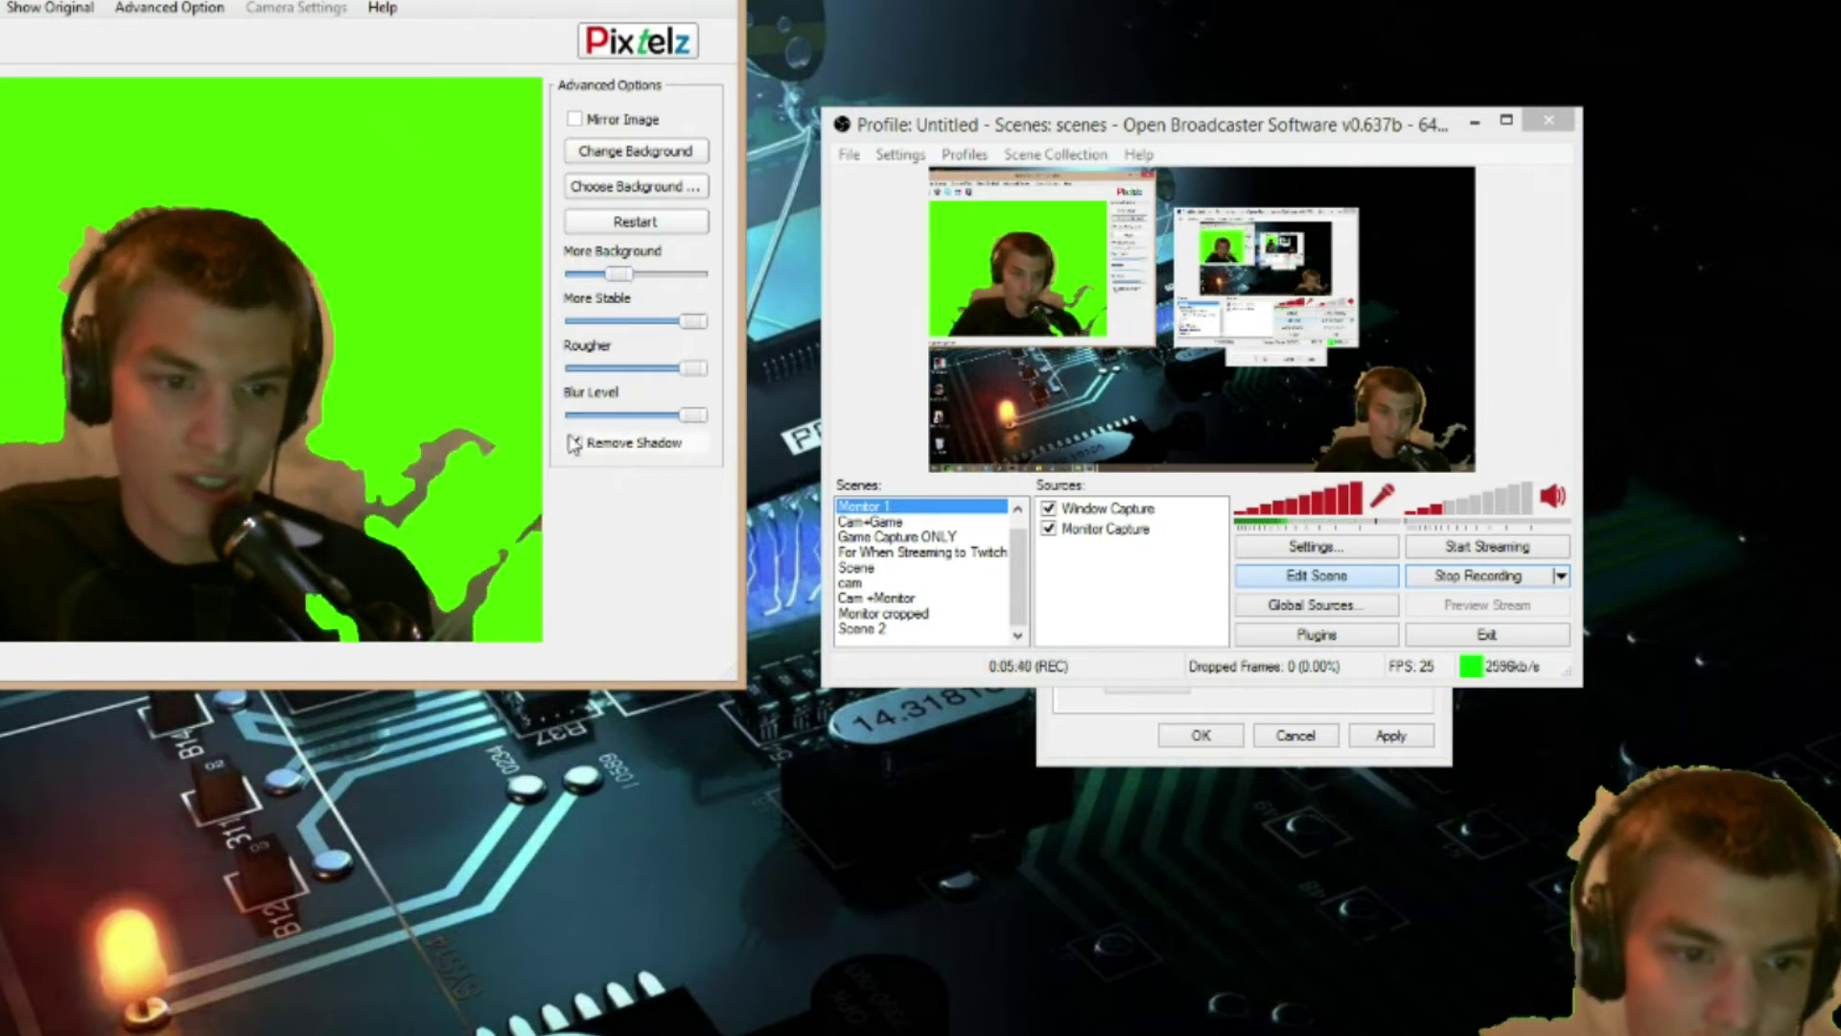
pyautogui.click(574, 442)
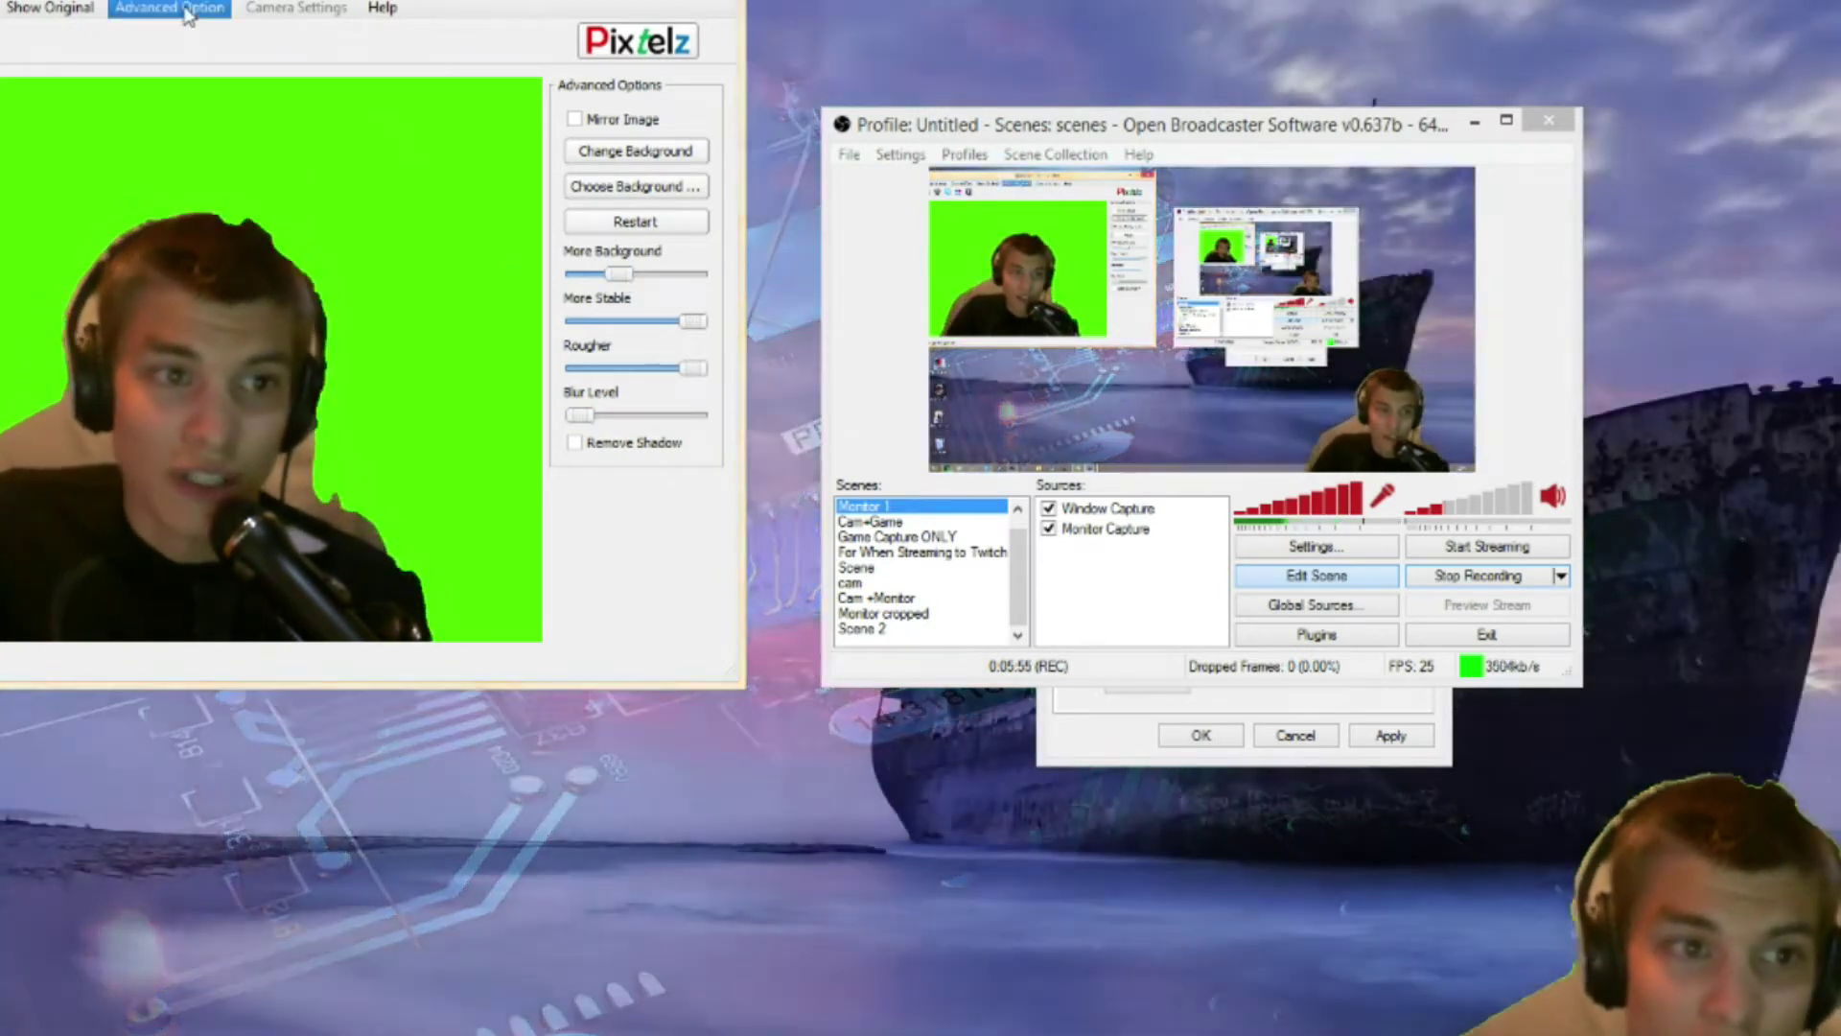
pyautogui.click(187, 12)
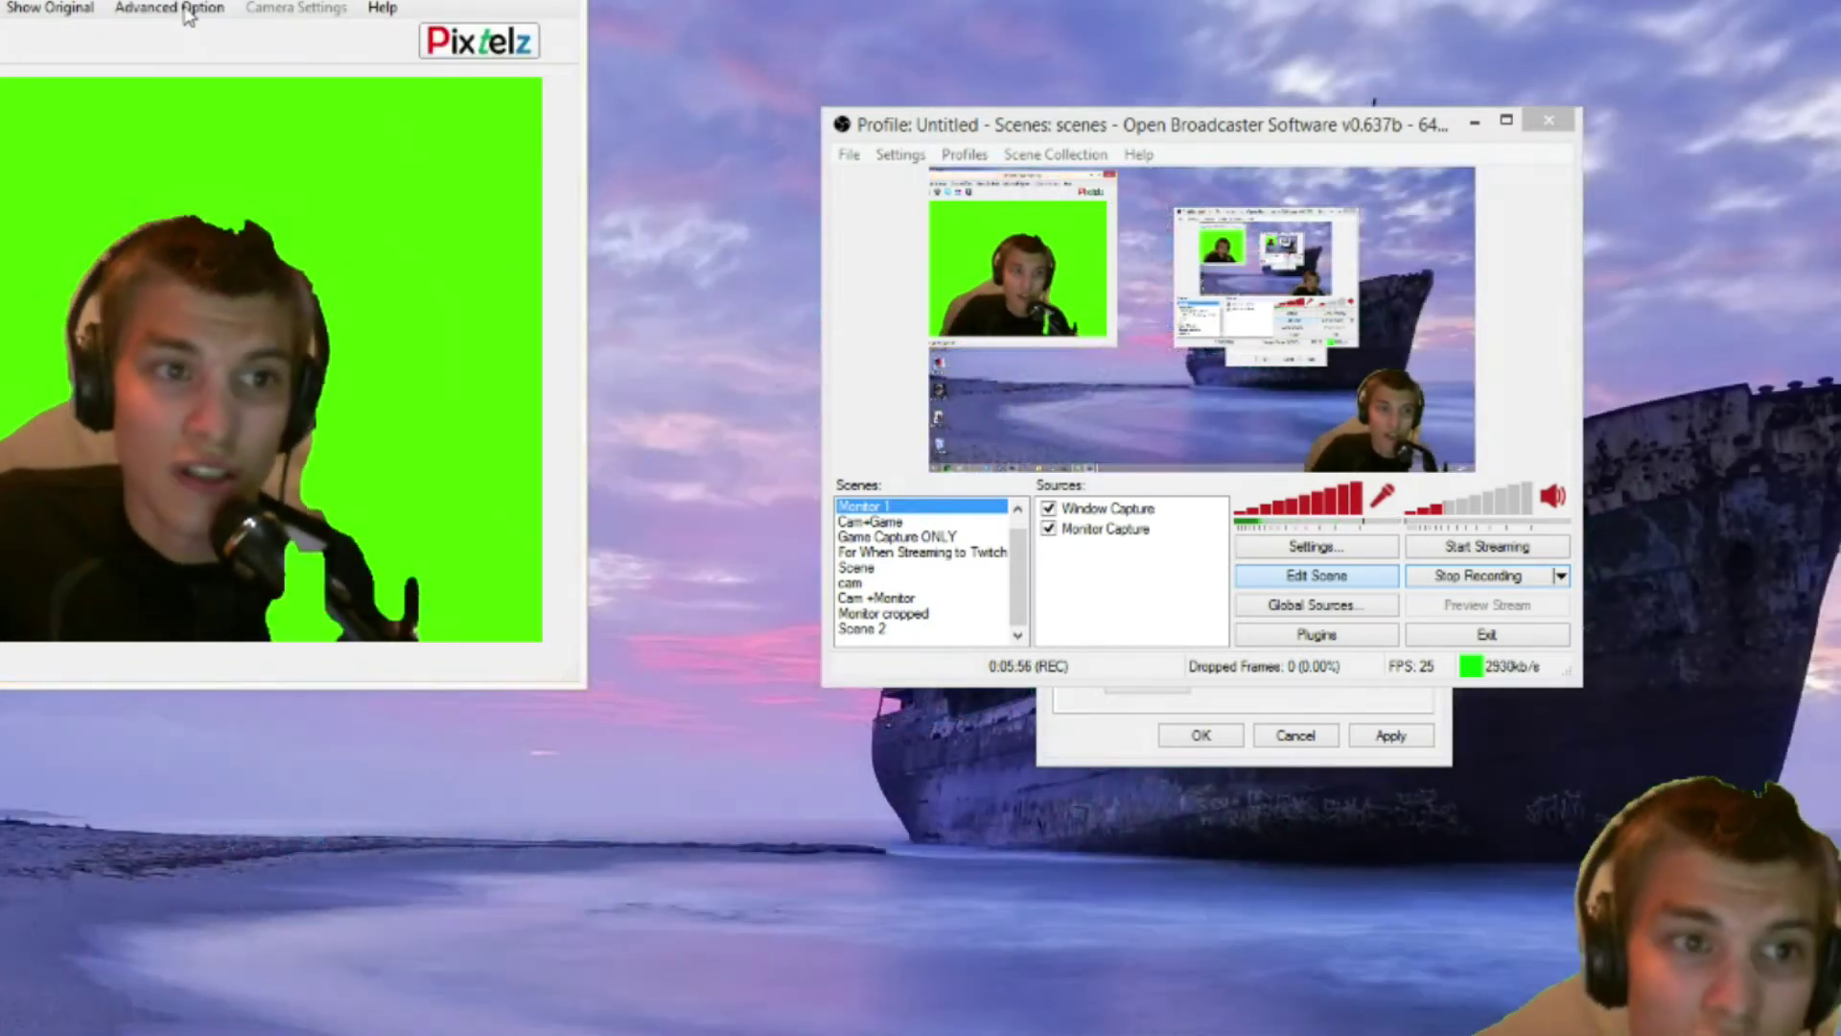
pyautogui.click(187, 11)
pyautogui.click(188, 13)
pyautogui.click(206, 16)
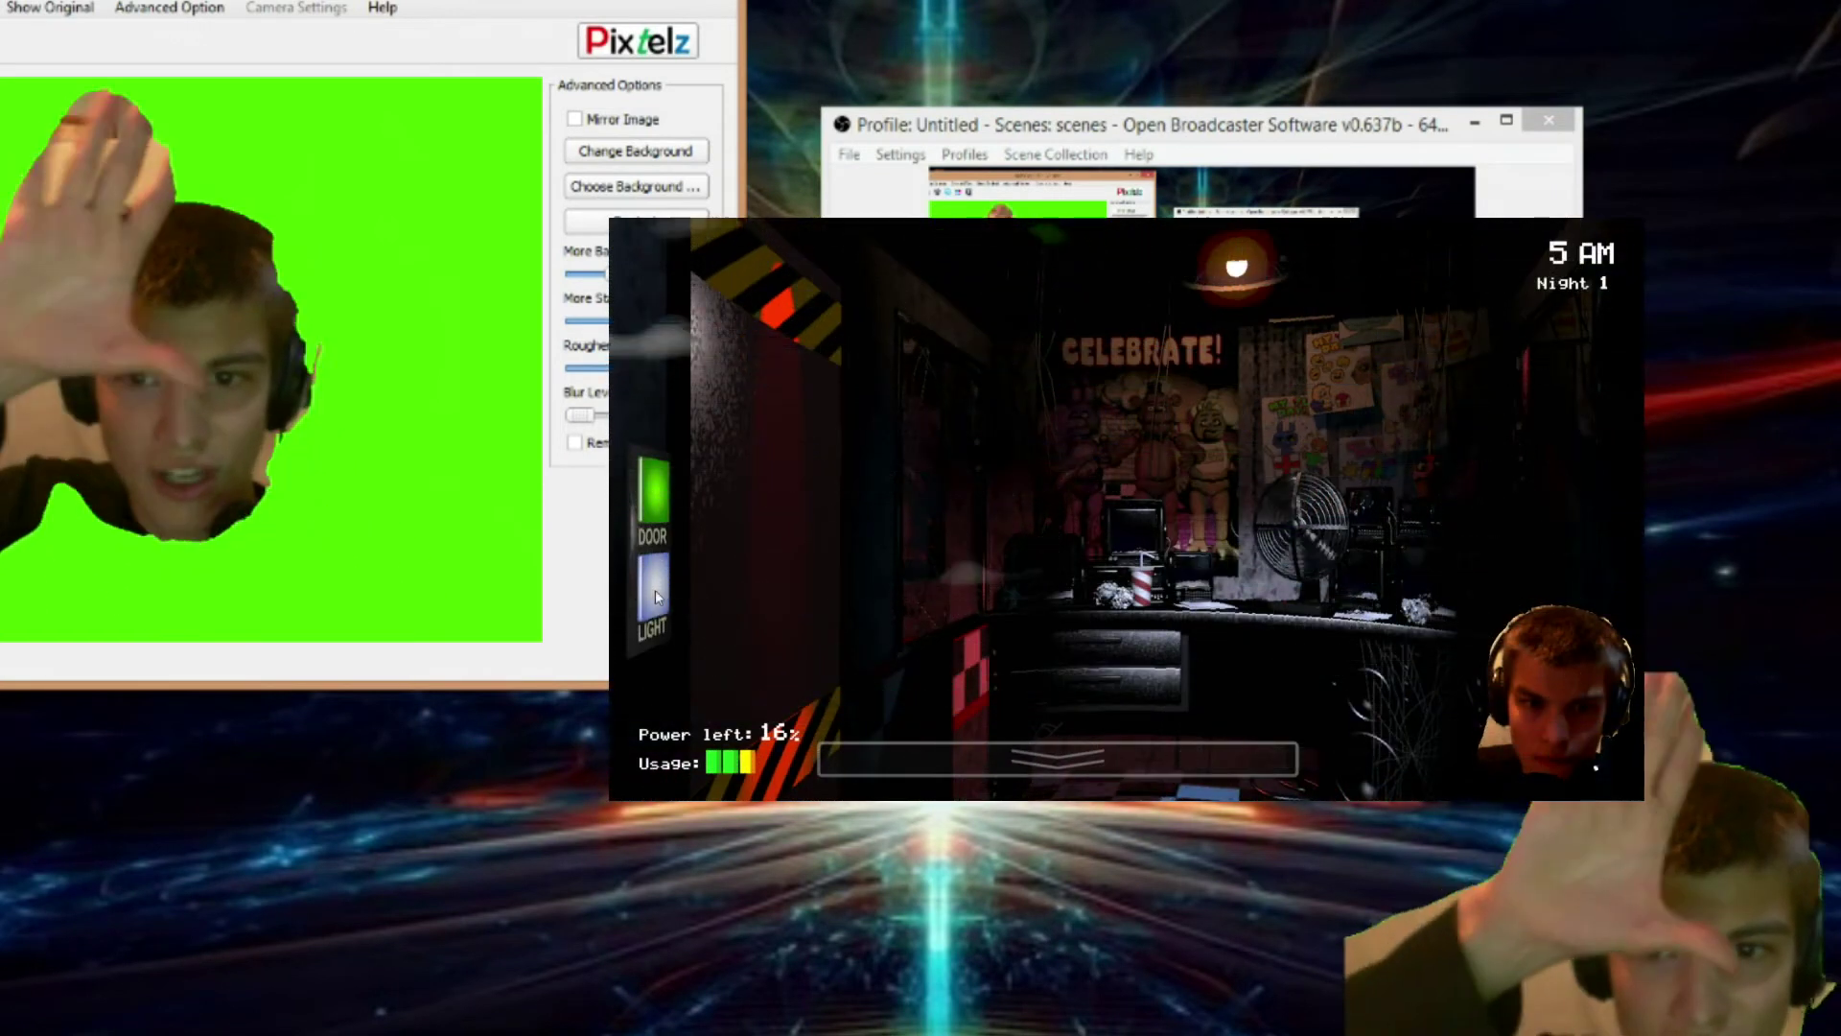
# Step: Light up the left doorway and shut the left door on Bonnie
pyautogui.click(656, 596)
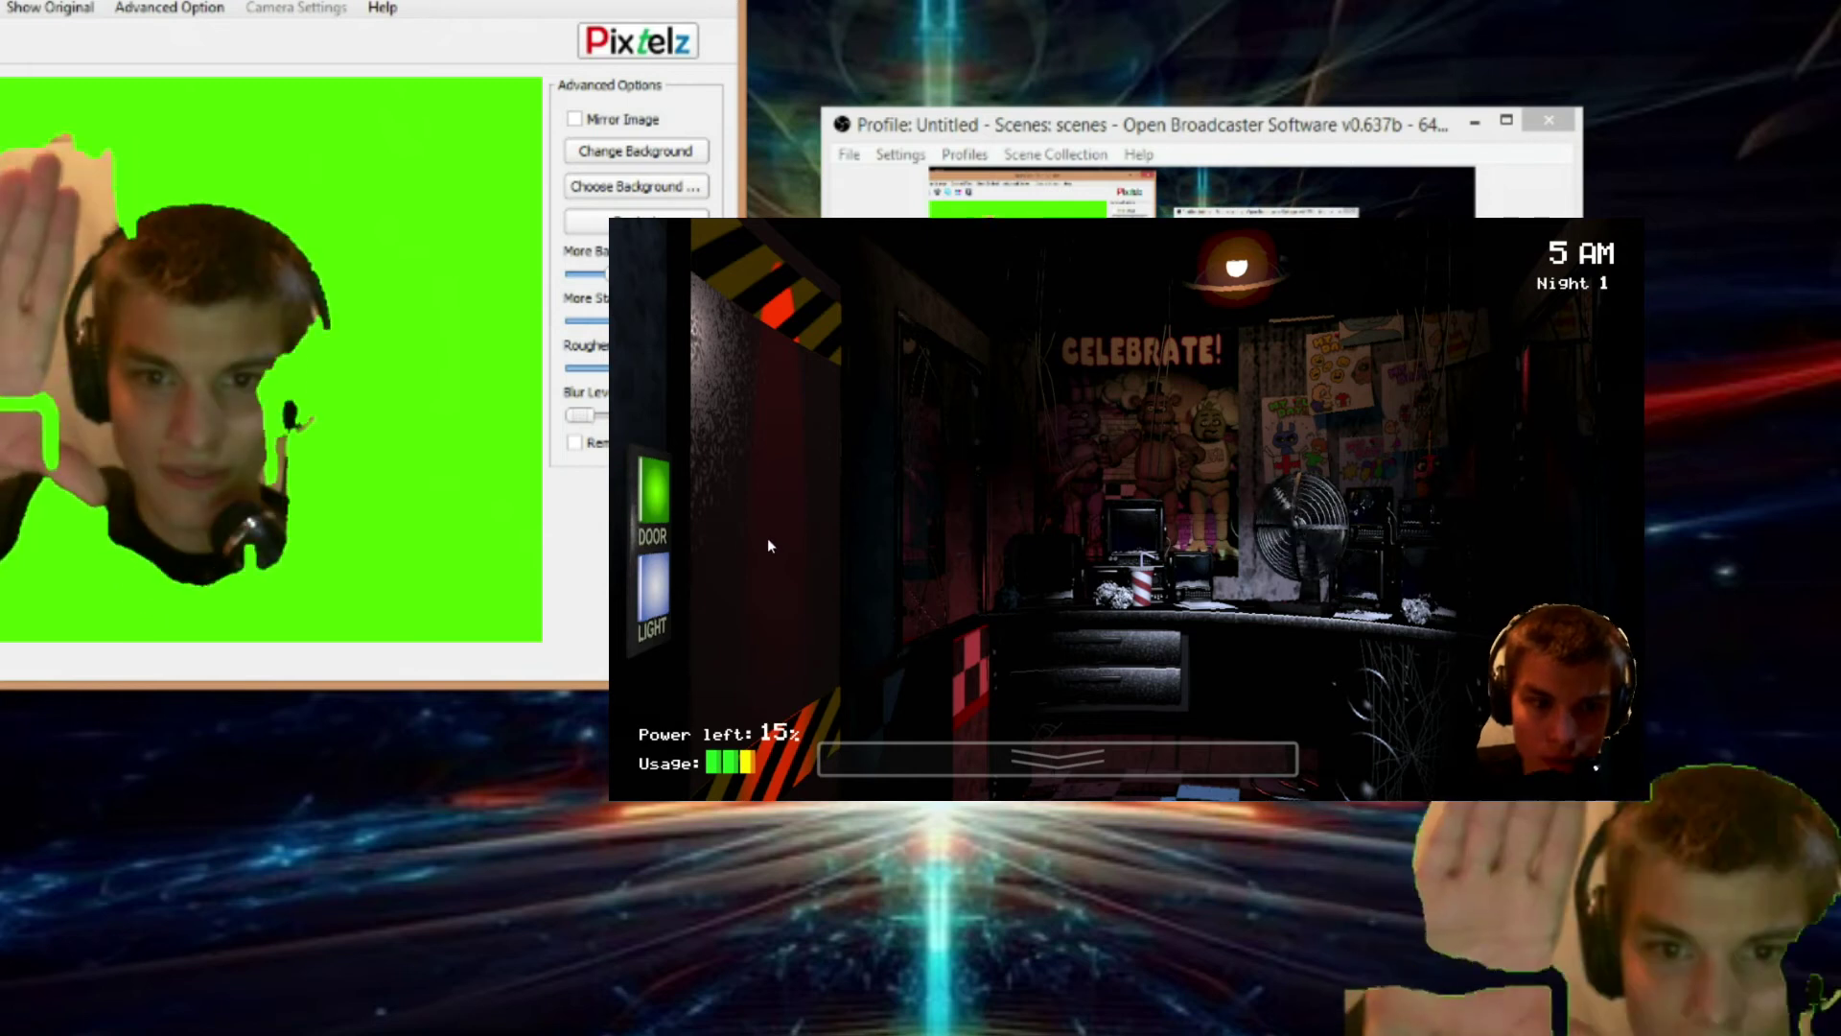
pyautogui.click(659, 582)
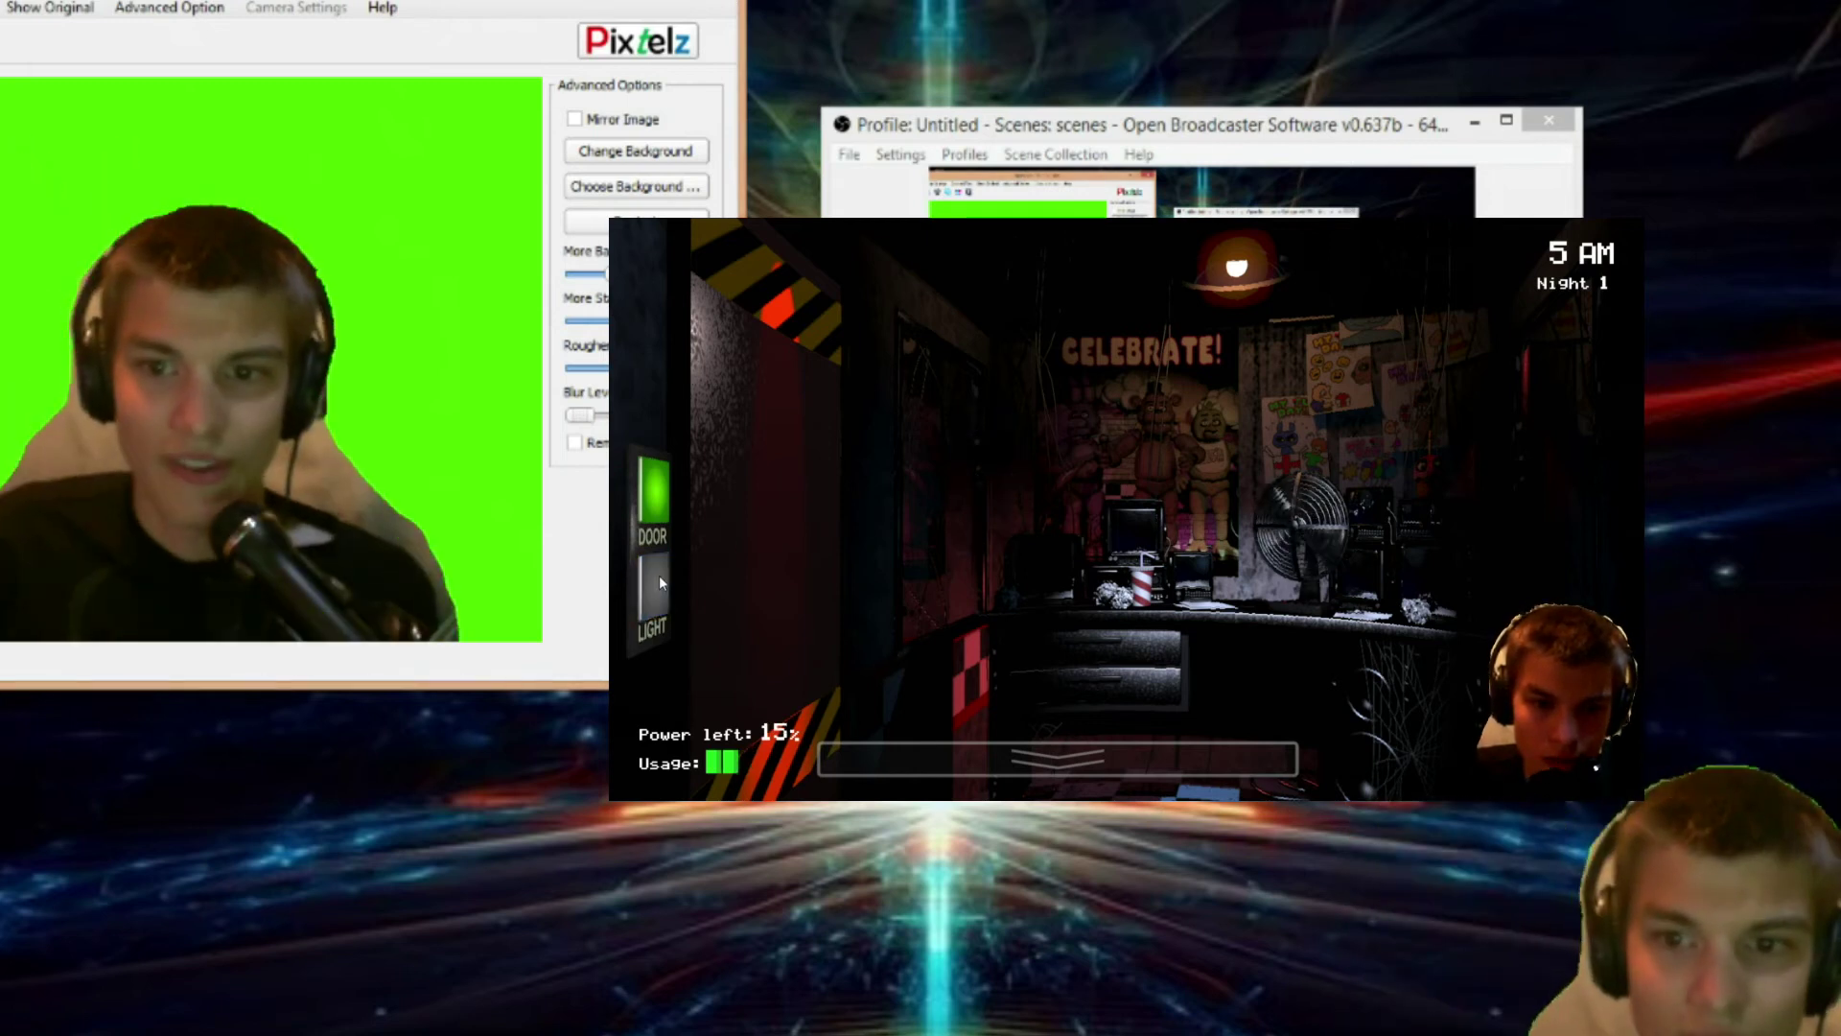
pyautogui.click(658, 575)
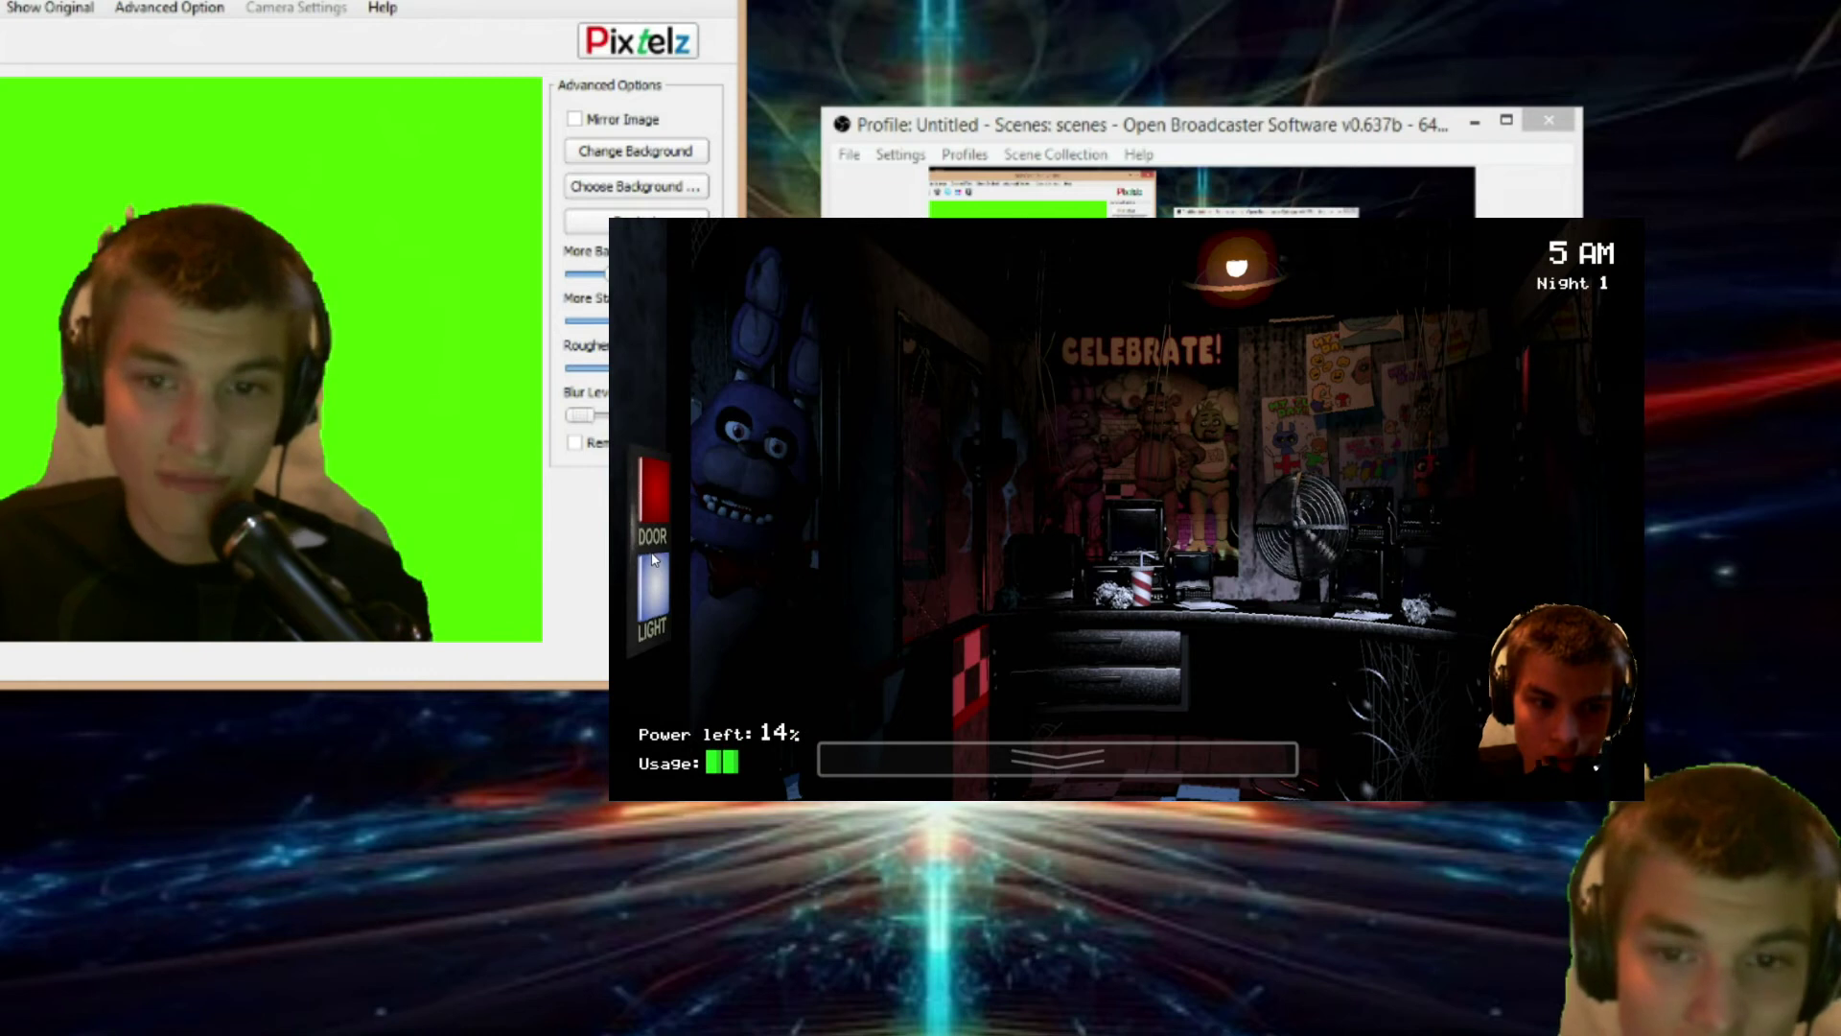
pyautogui.click(660, 586)
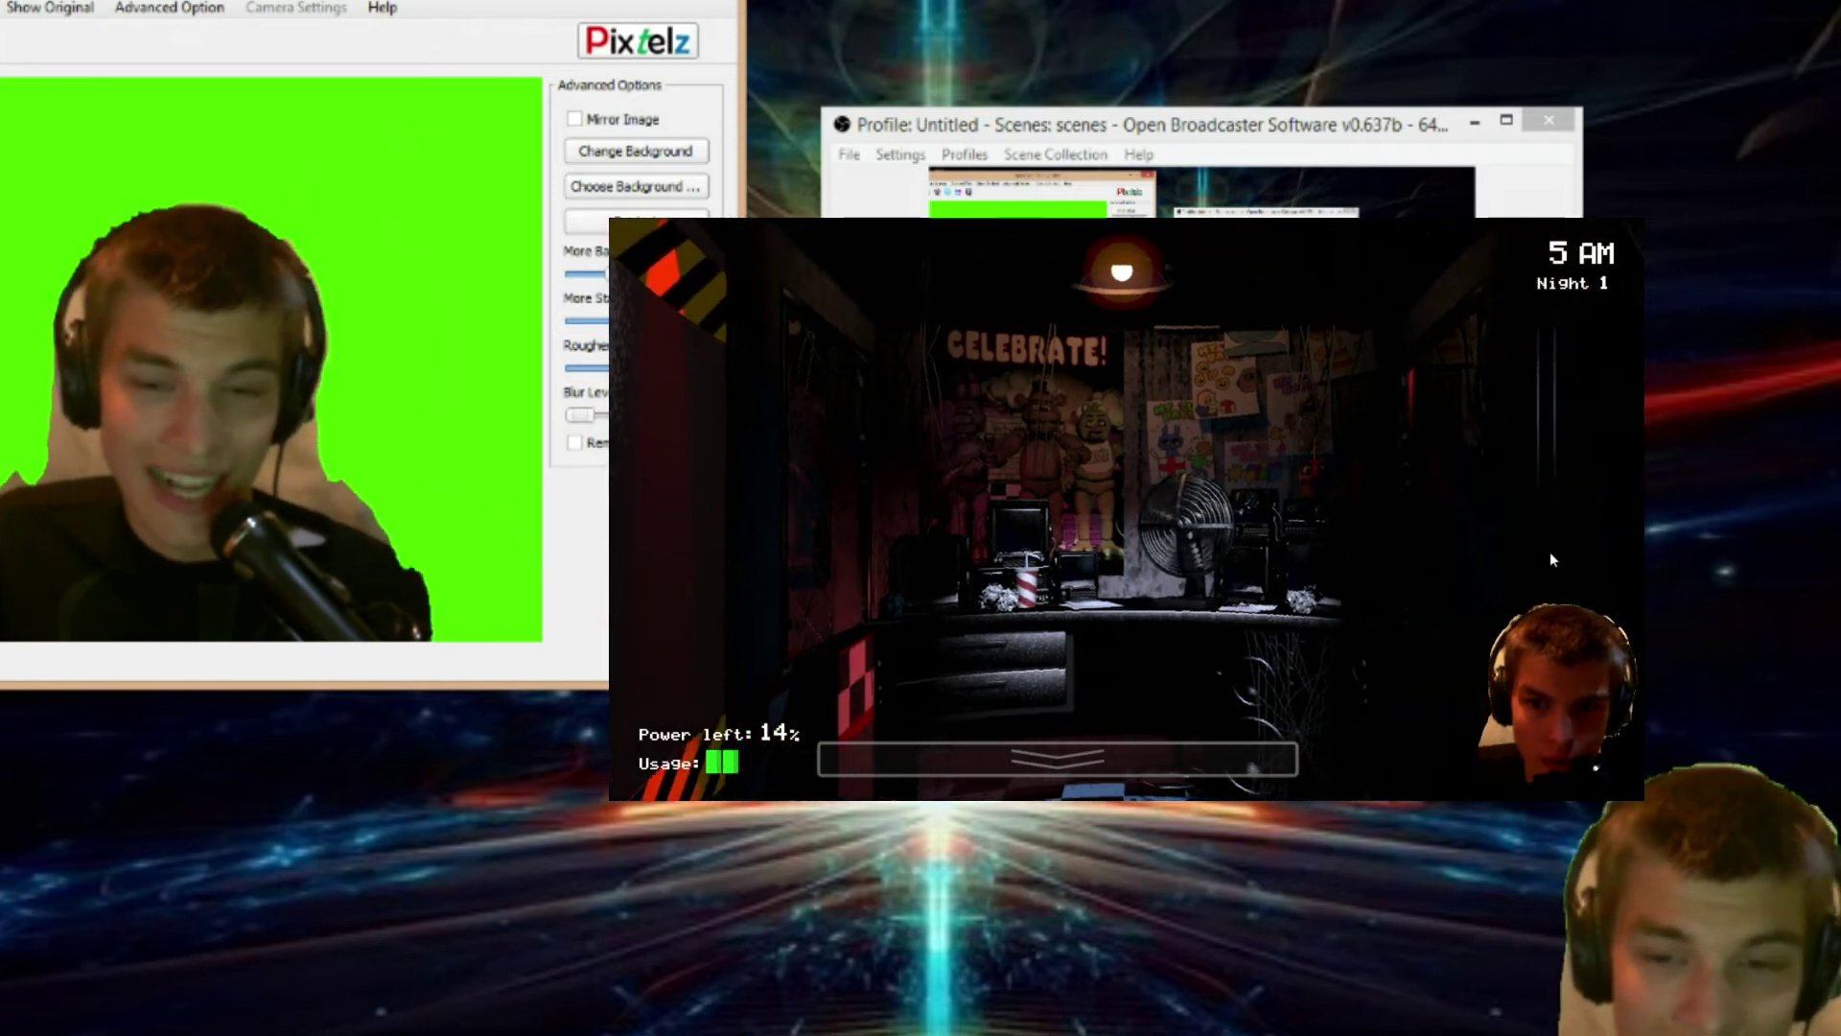
# Step: Toggle the right door, light the right doorway, and view the West Hall camera
pyautogui.click(1589, 543)
pyautogui.click(1587, 545)
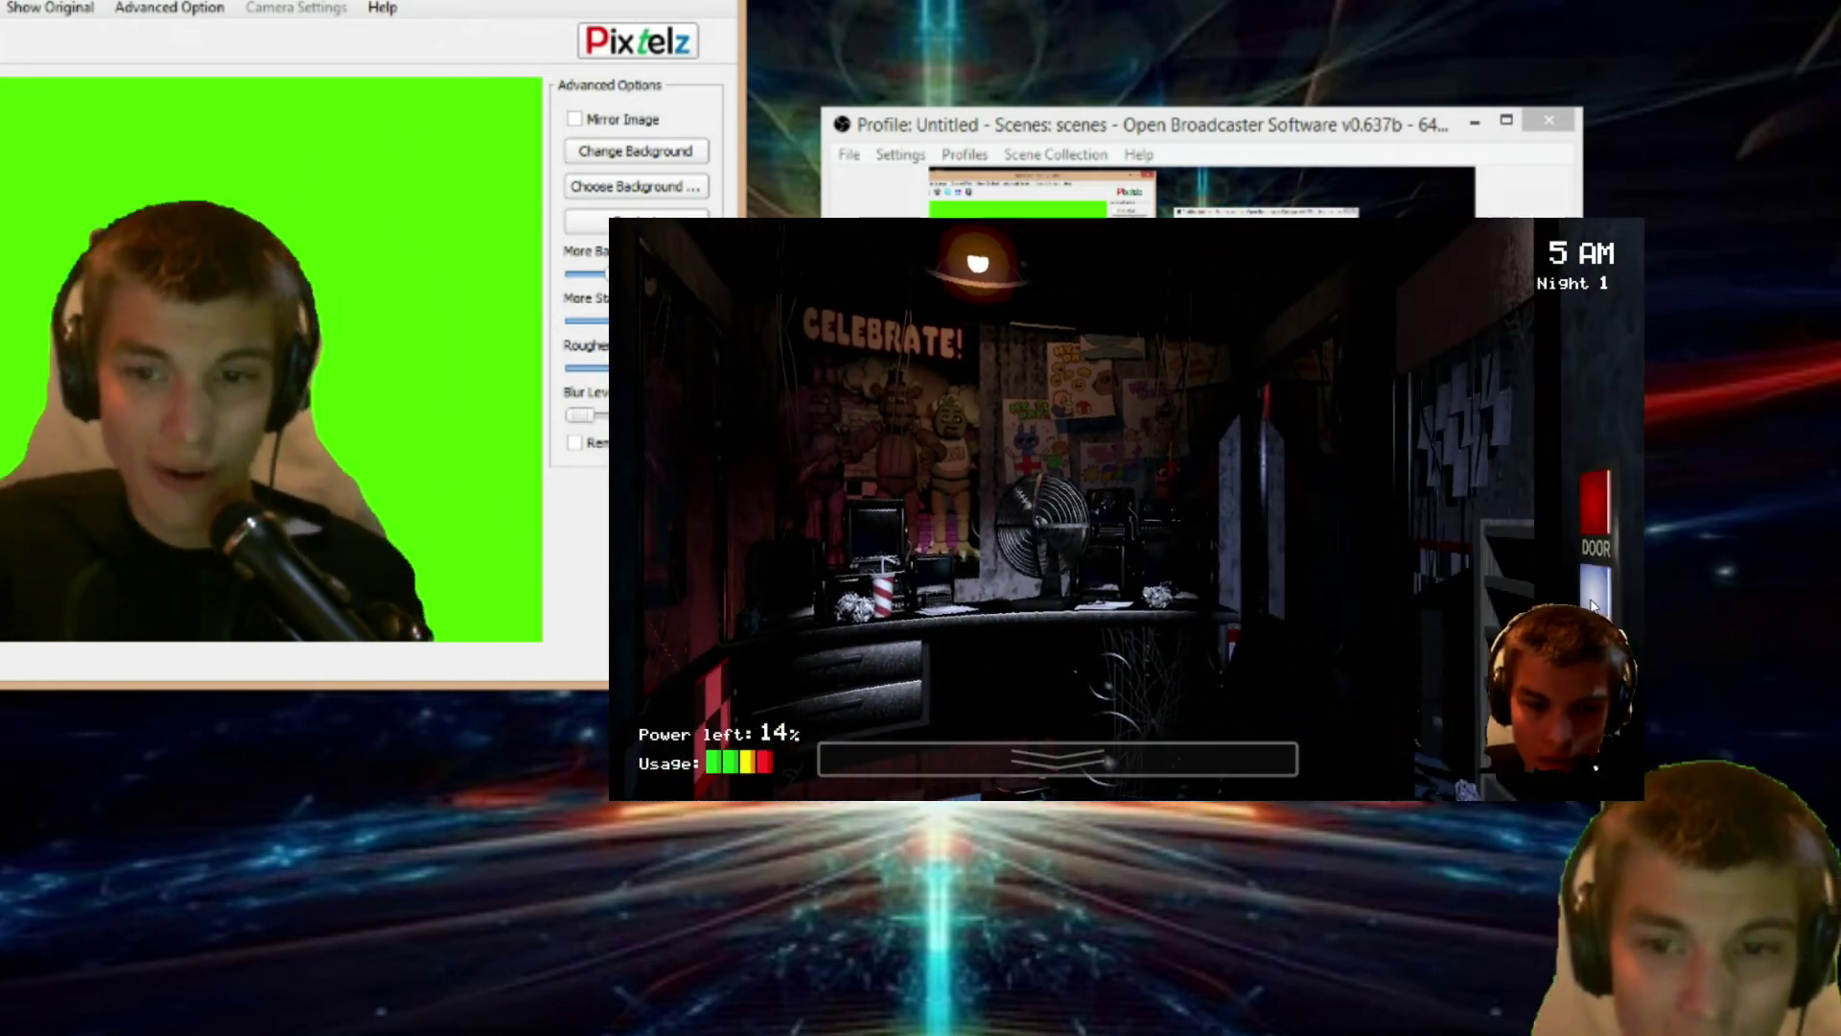
pyautogui.click(1592, 602)
pyautogui.moveTo(1151, 758)
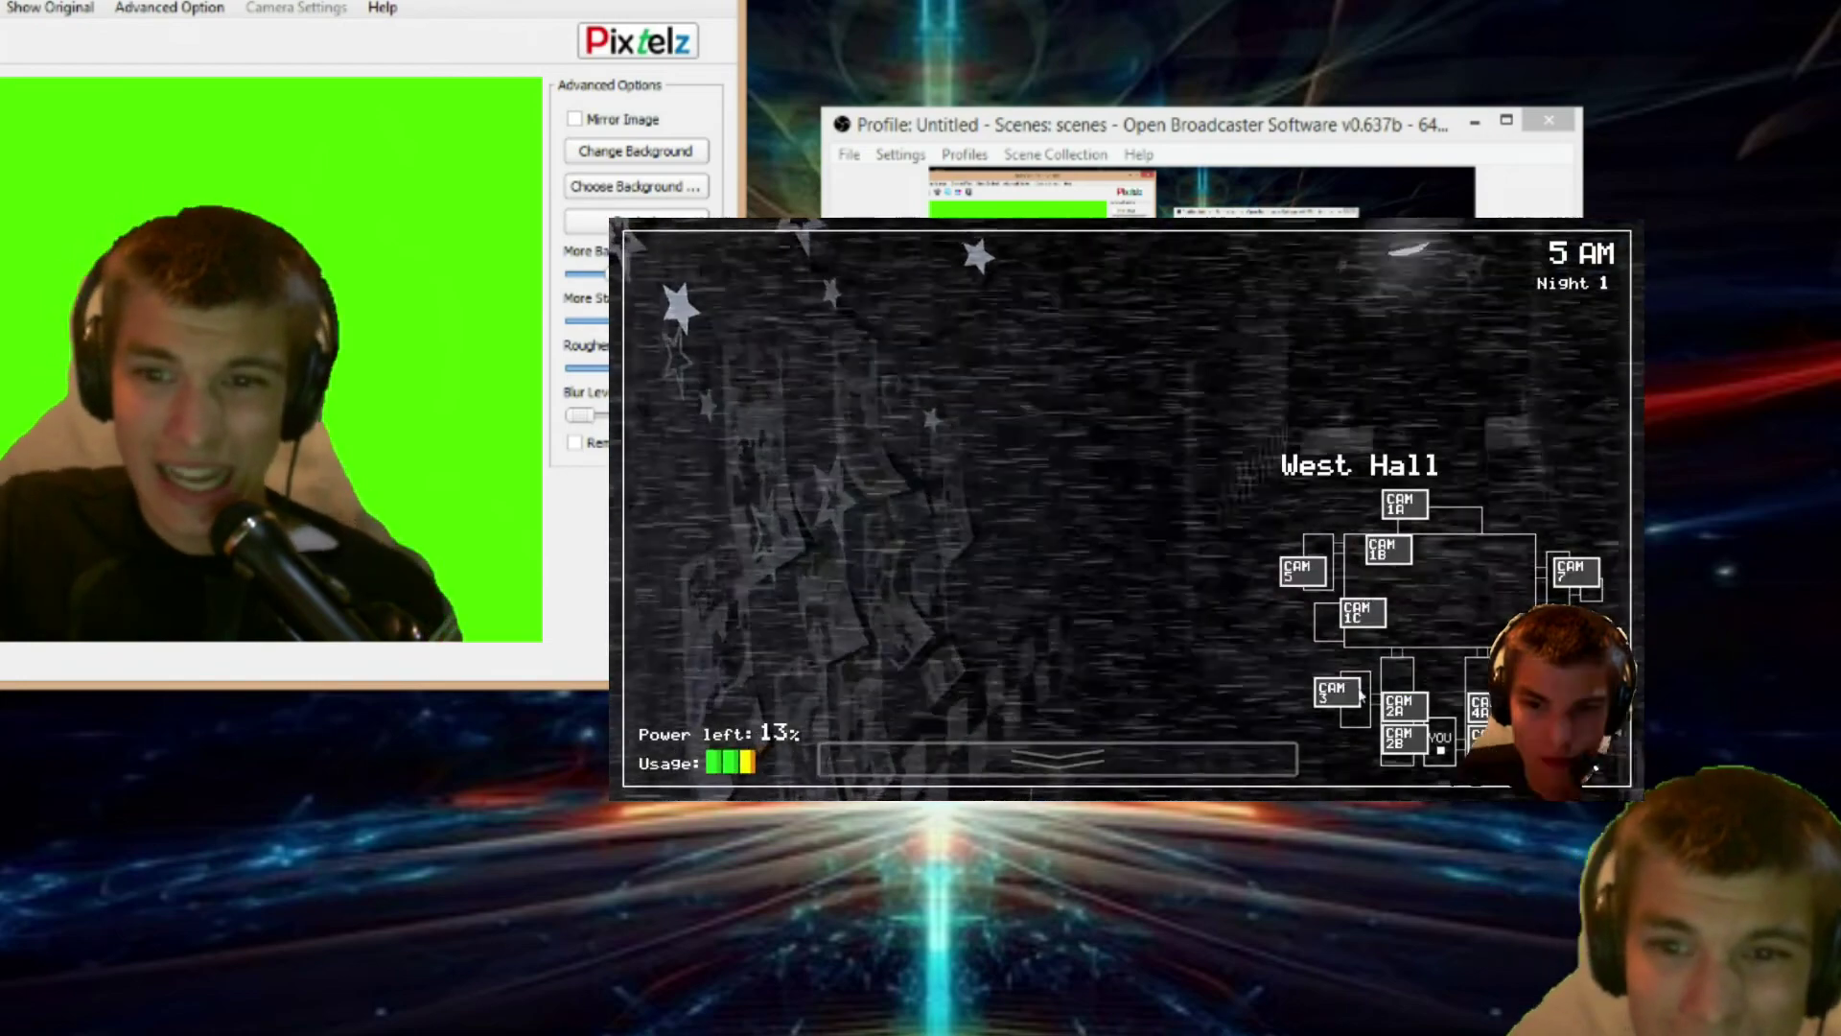
pyautogui.click(1403, 738)
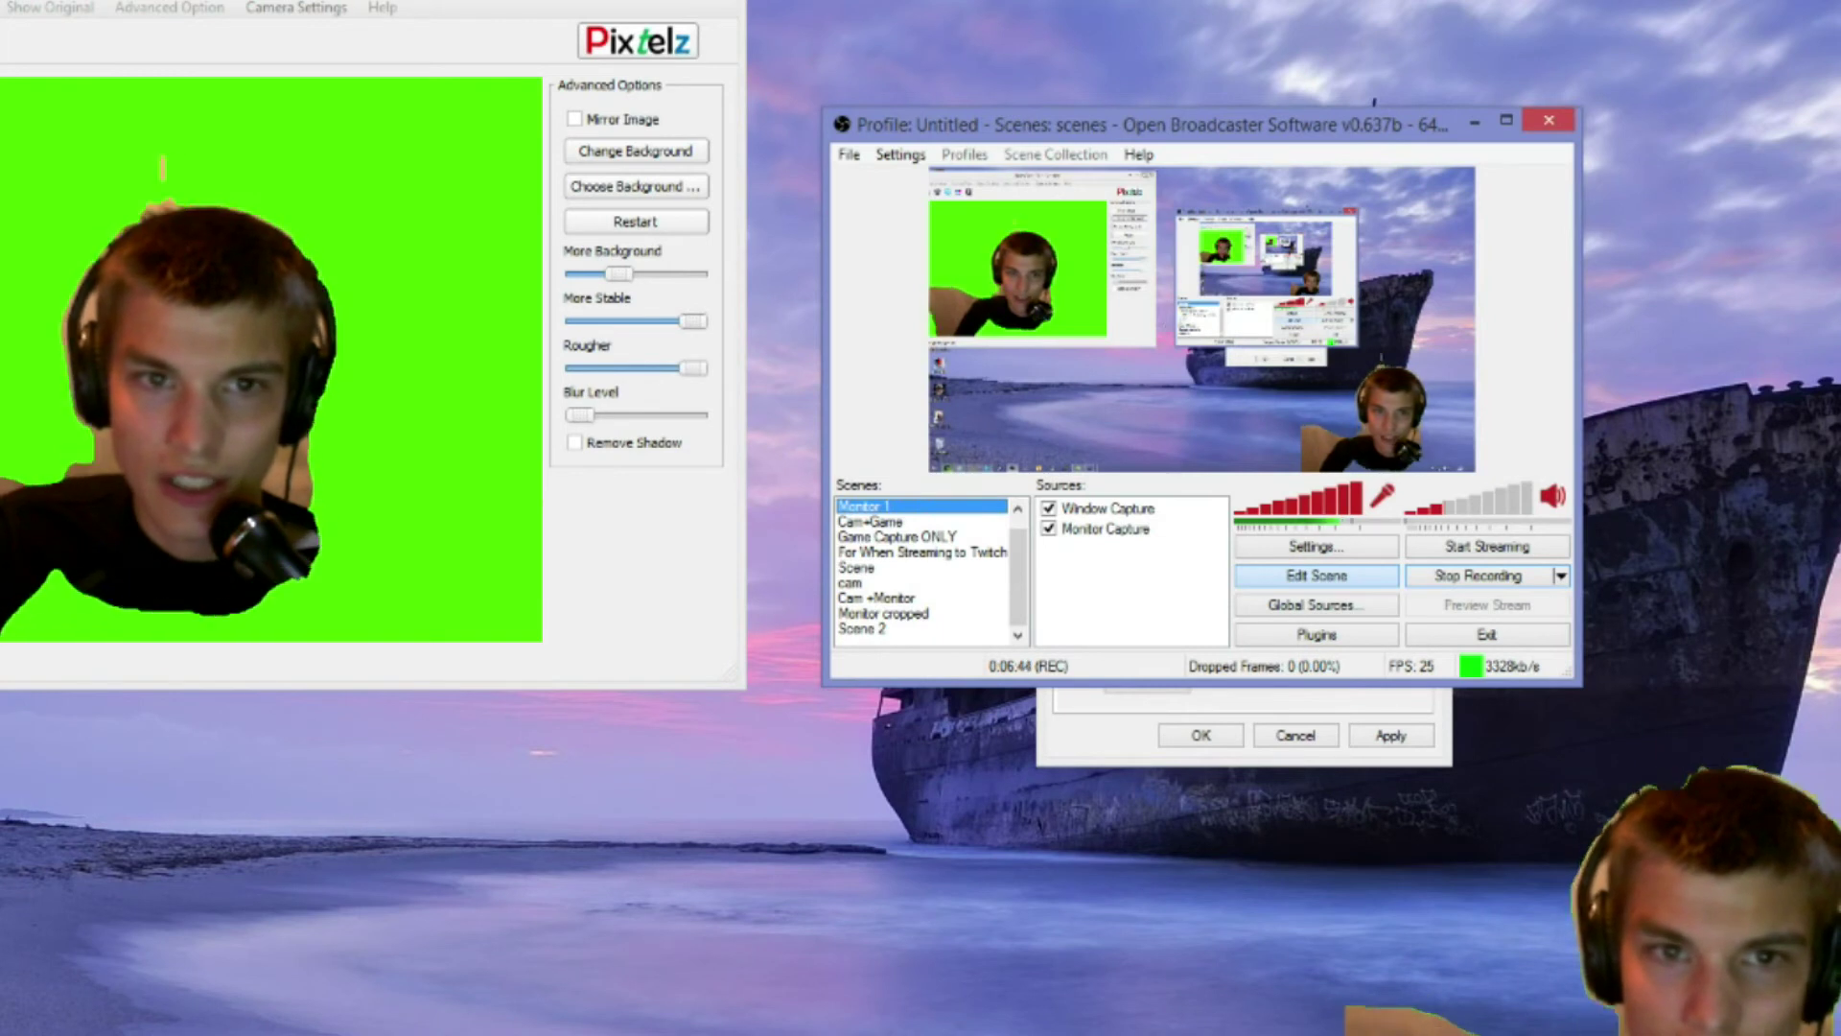
# Step: Minimize the old background-removal windows and relaunch QuickToon from the Start screen
pyautogui.press('super+Down')
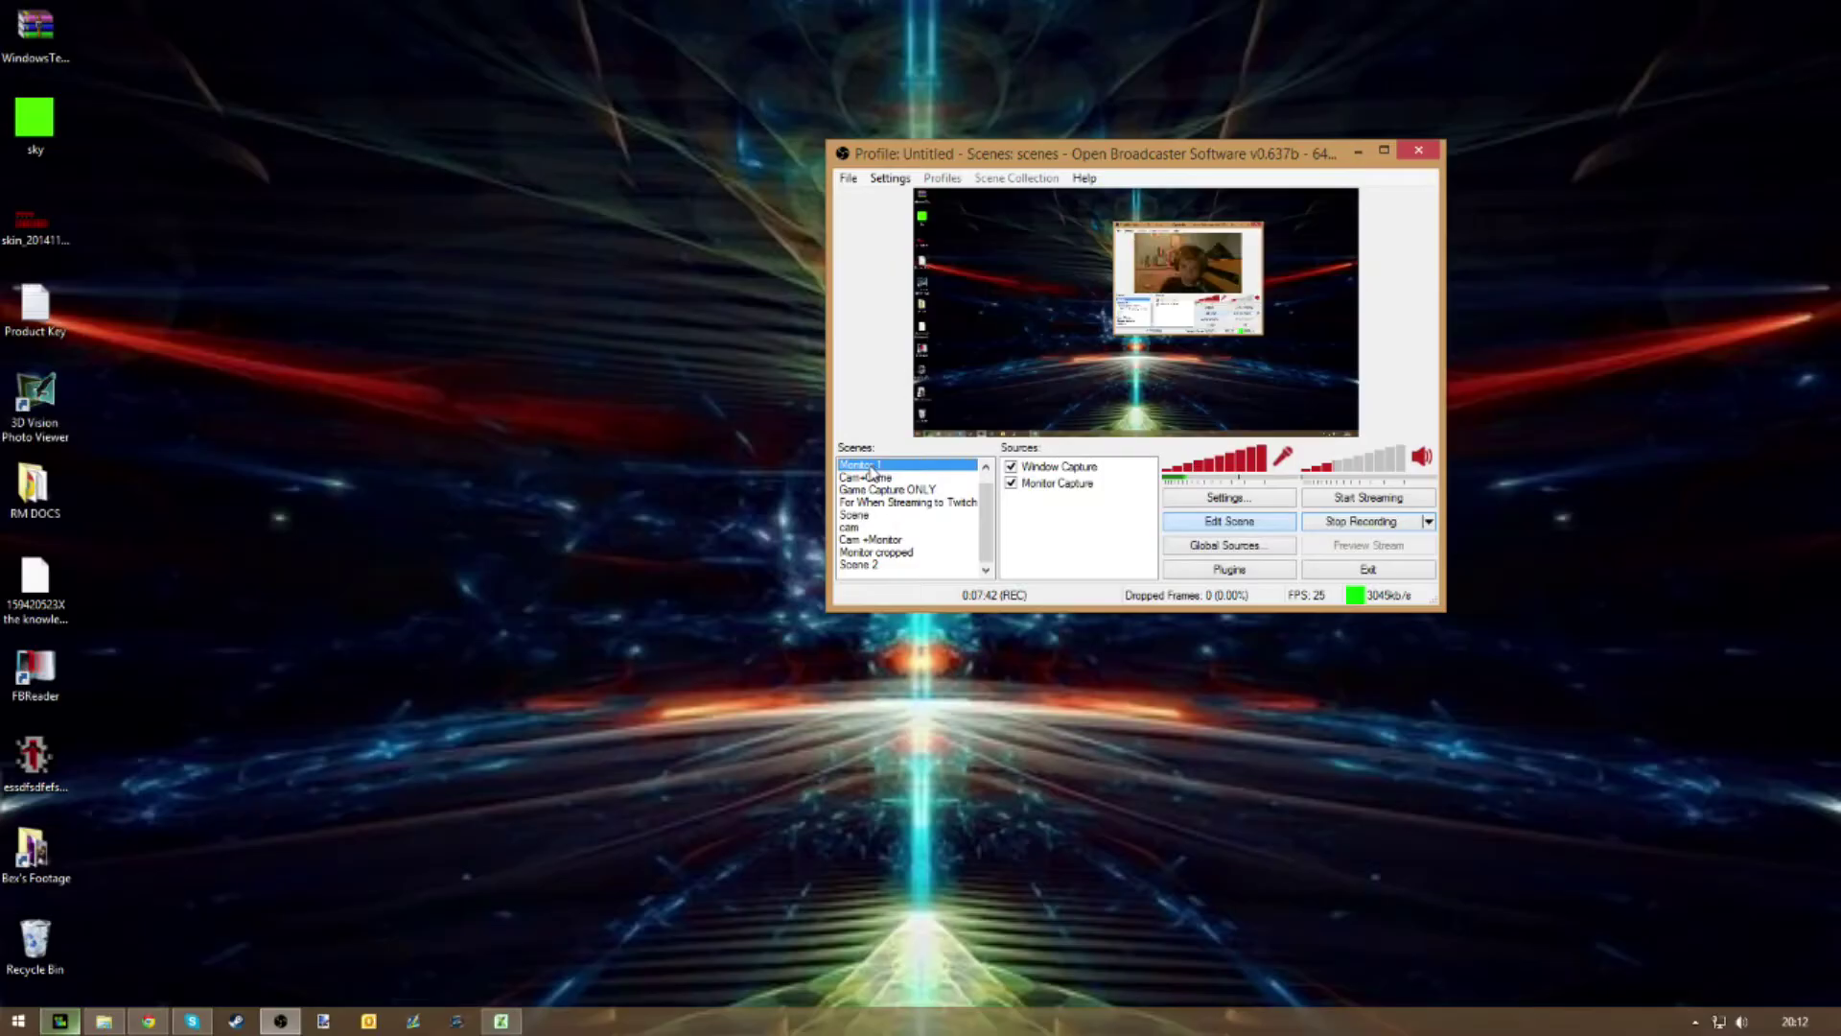
pyautogui.press('super')
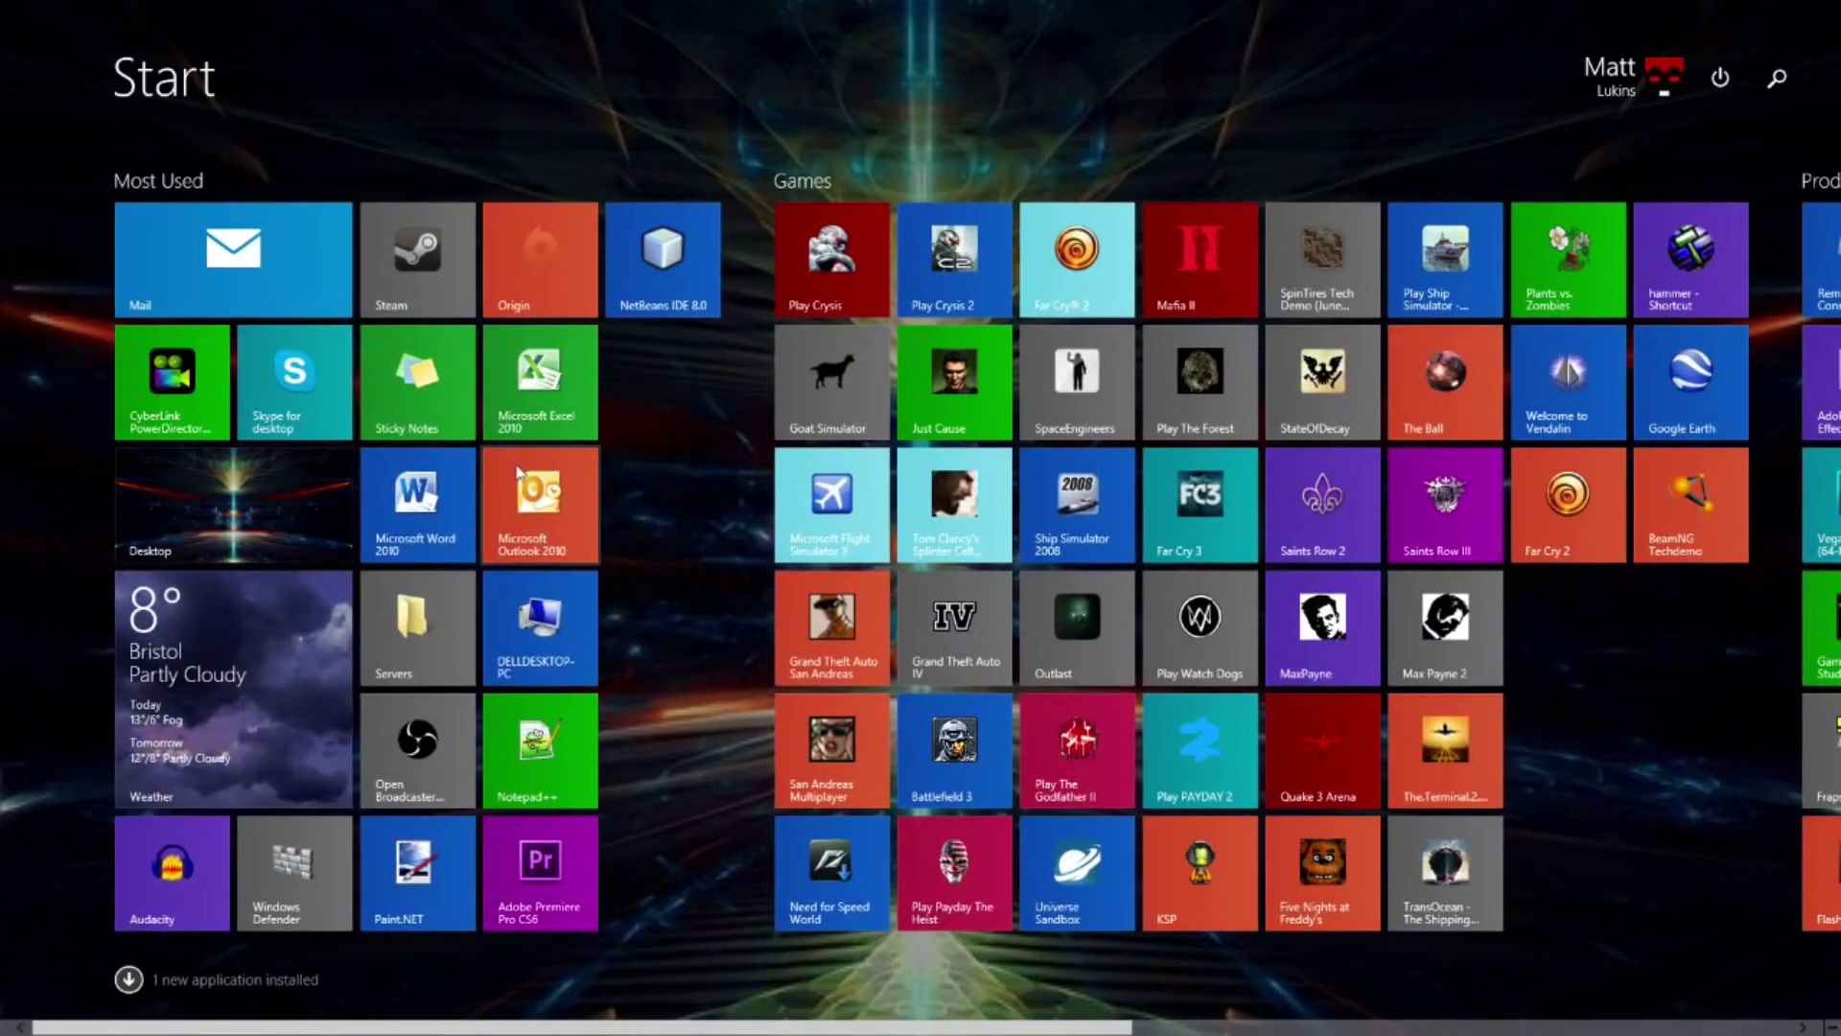
pyautogui.scroll(-5, 518, 472)
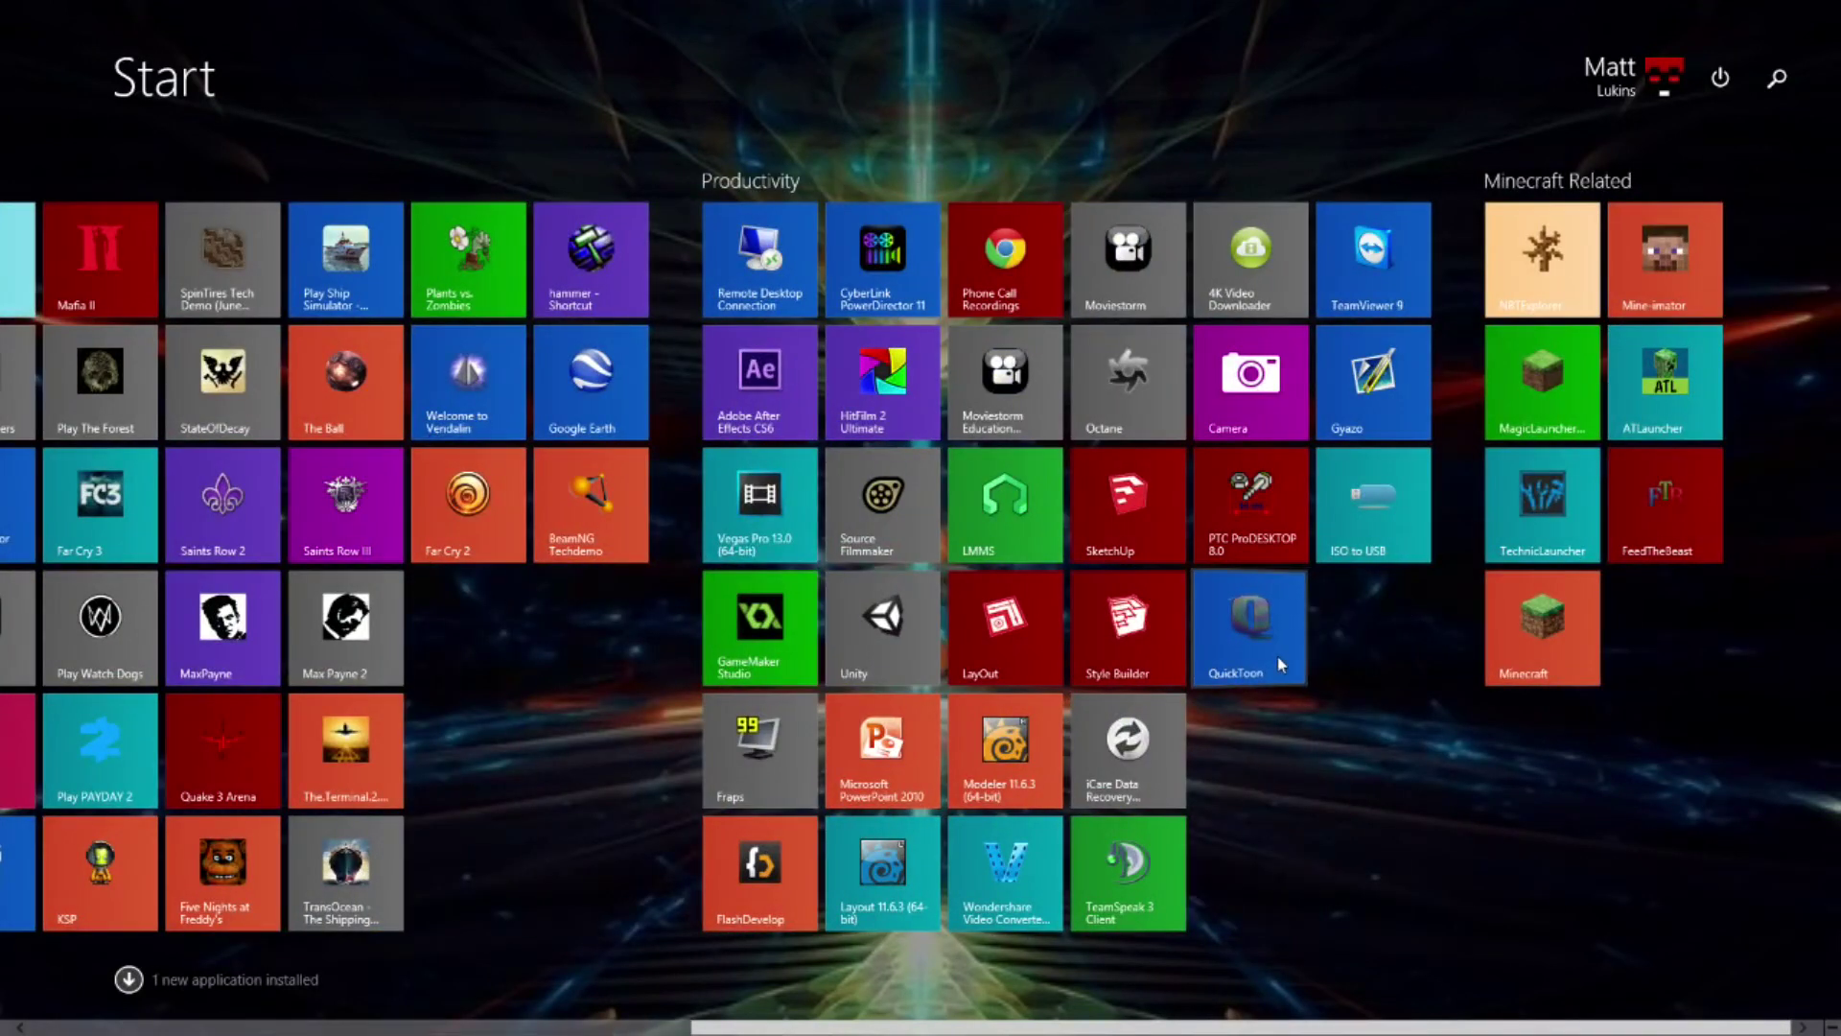
pyautogui.click(1277, 661)
# Step: Choose the Change Background effect with the Microsoft LifeCam Cinema as video source
pyautogui.moveTo(534, 187); pyautogui.dragTo(357, 149)
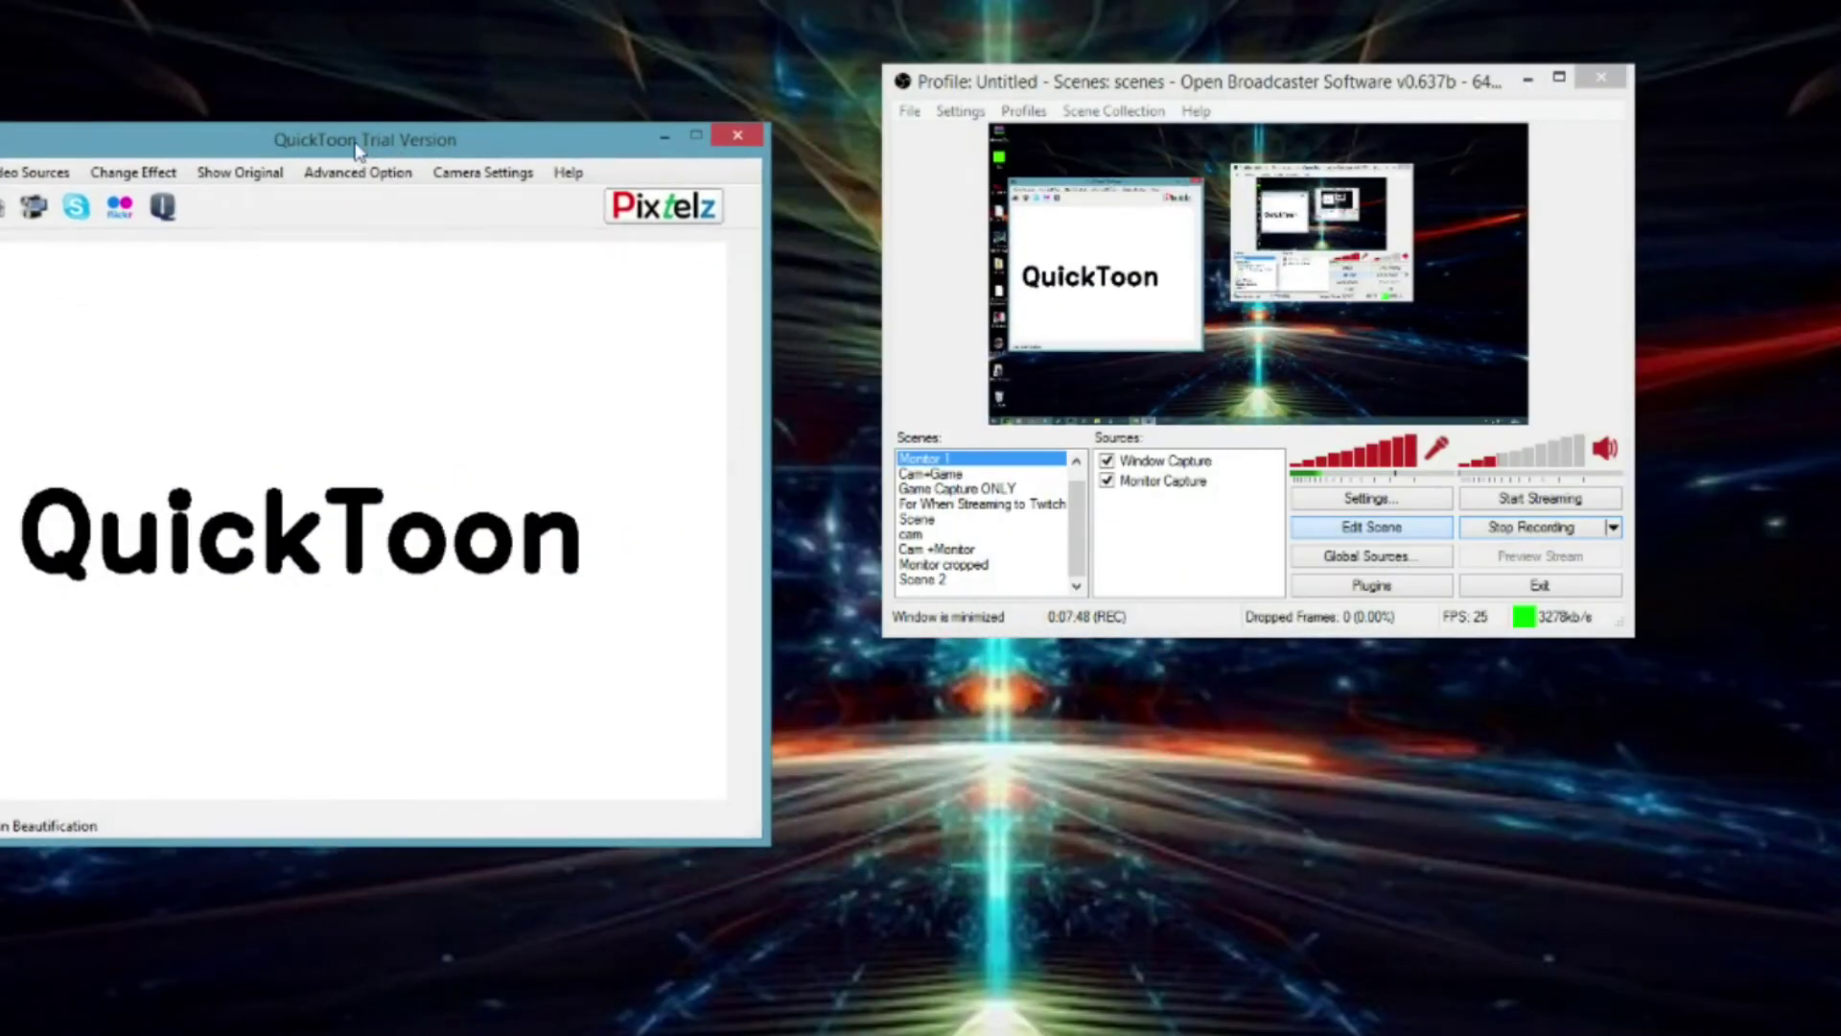
pyautogui.click(146, 173)
pyautogui.click(222, 371)
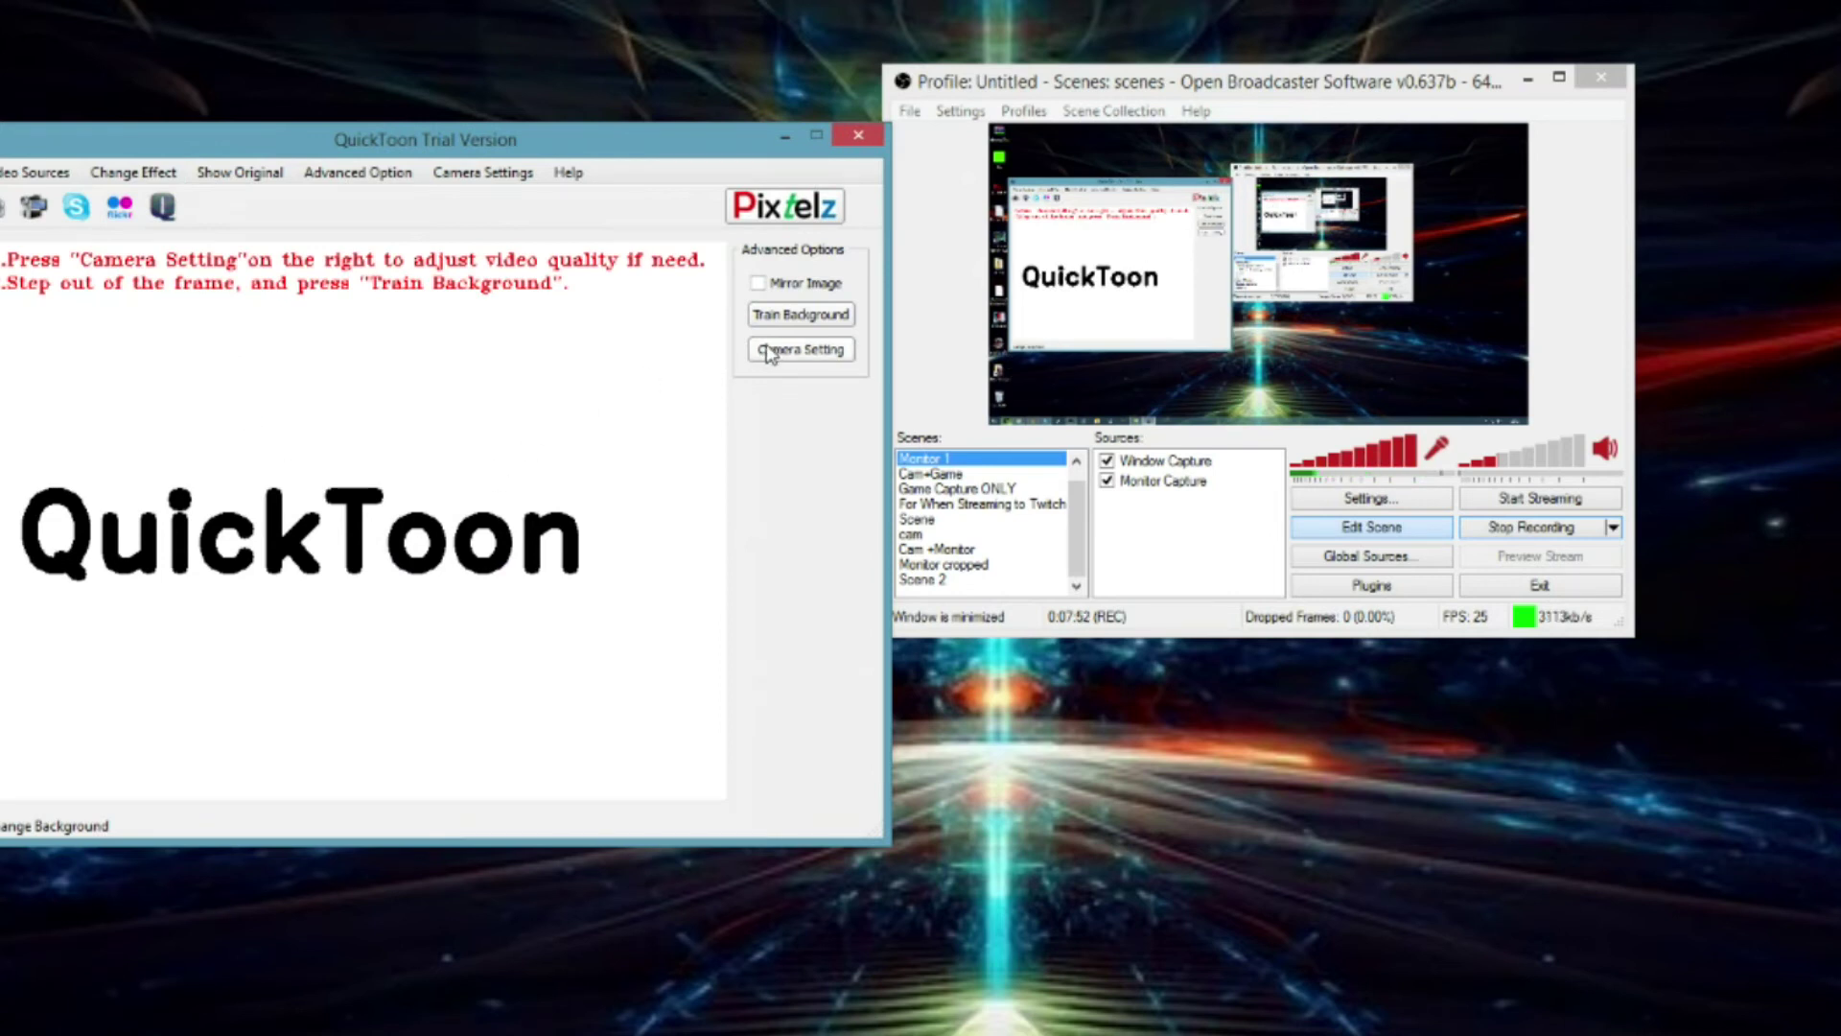
pyautogui.click(14, 198)
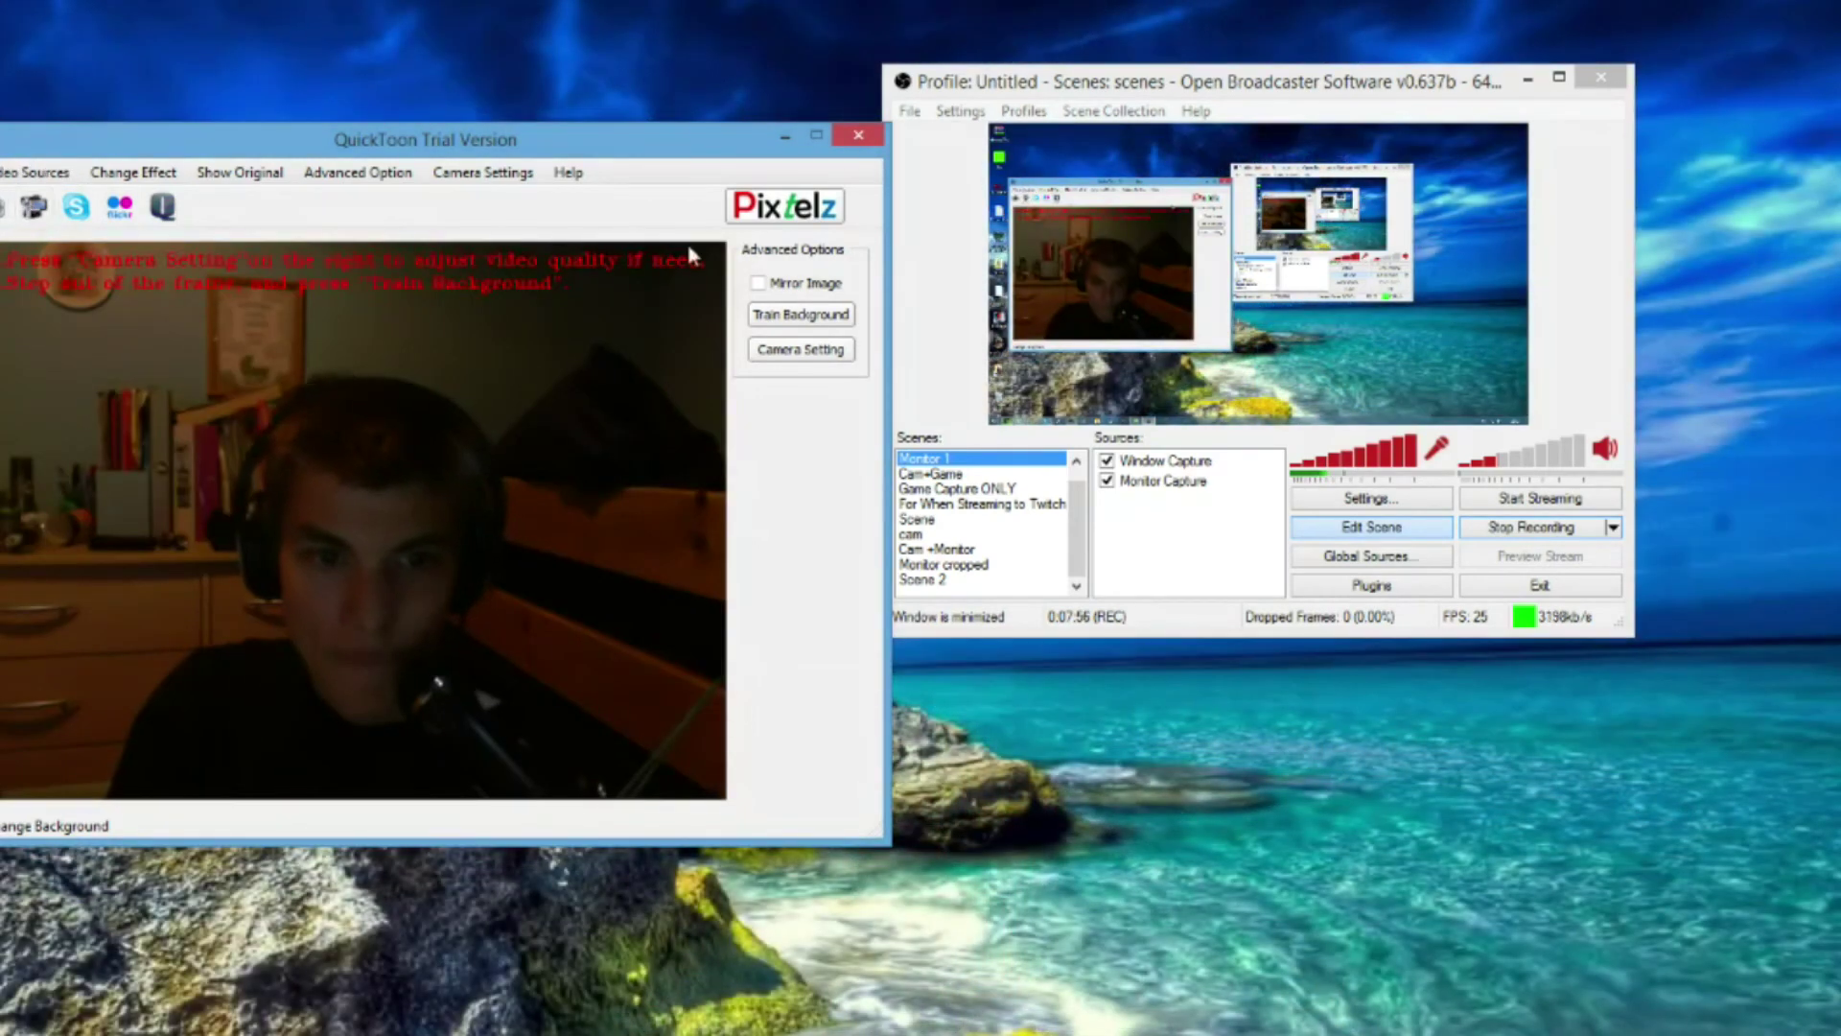
# Step: Raise webcam brightness to 149, train the empty-room background, and start replacement
pyautogui.click(820, 351)
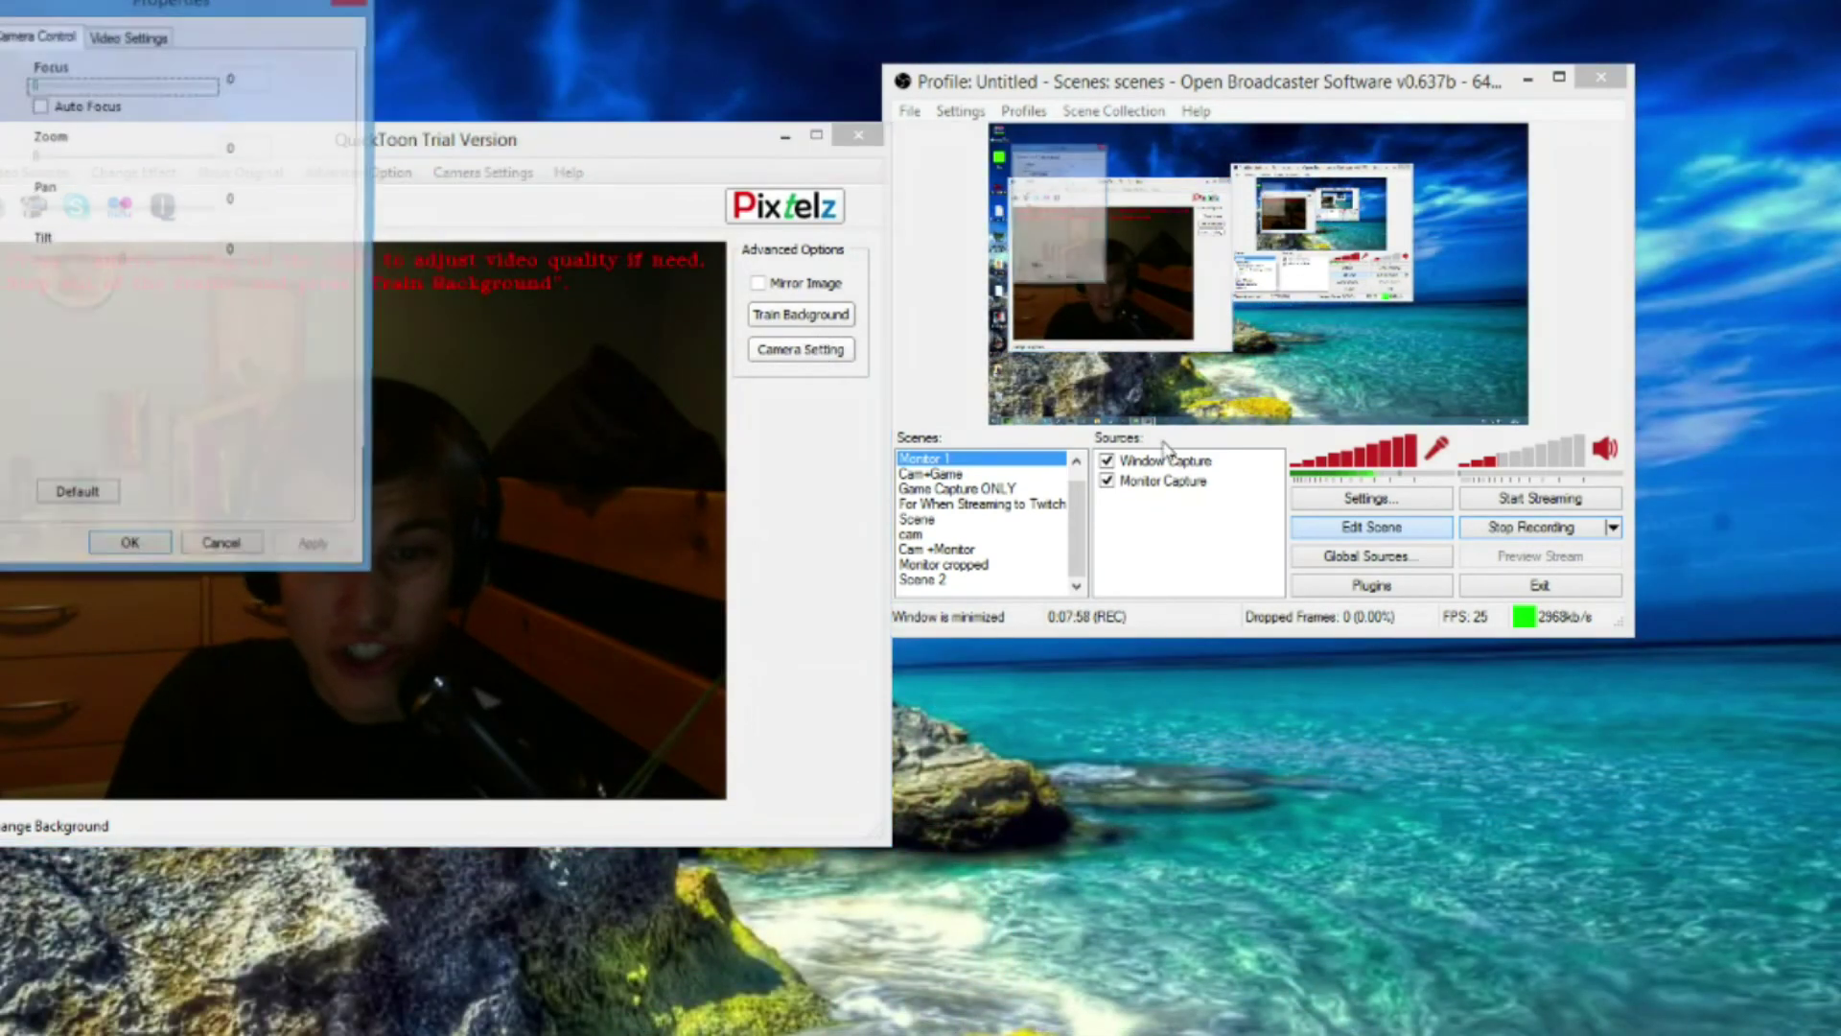
pyautogui.click(115, 36)
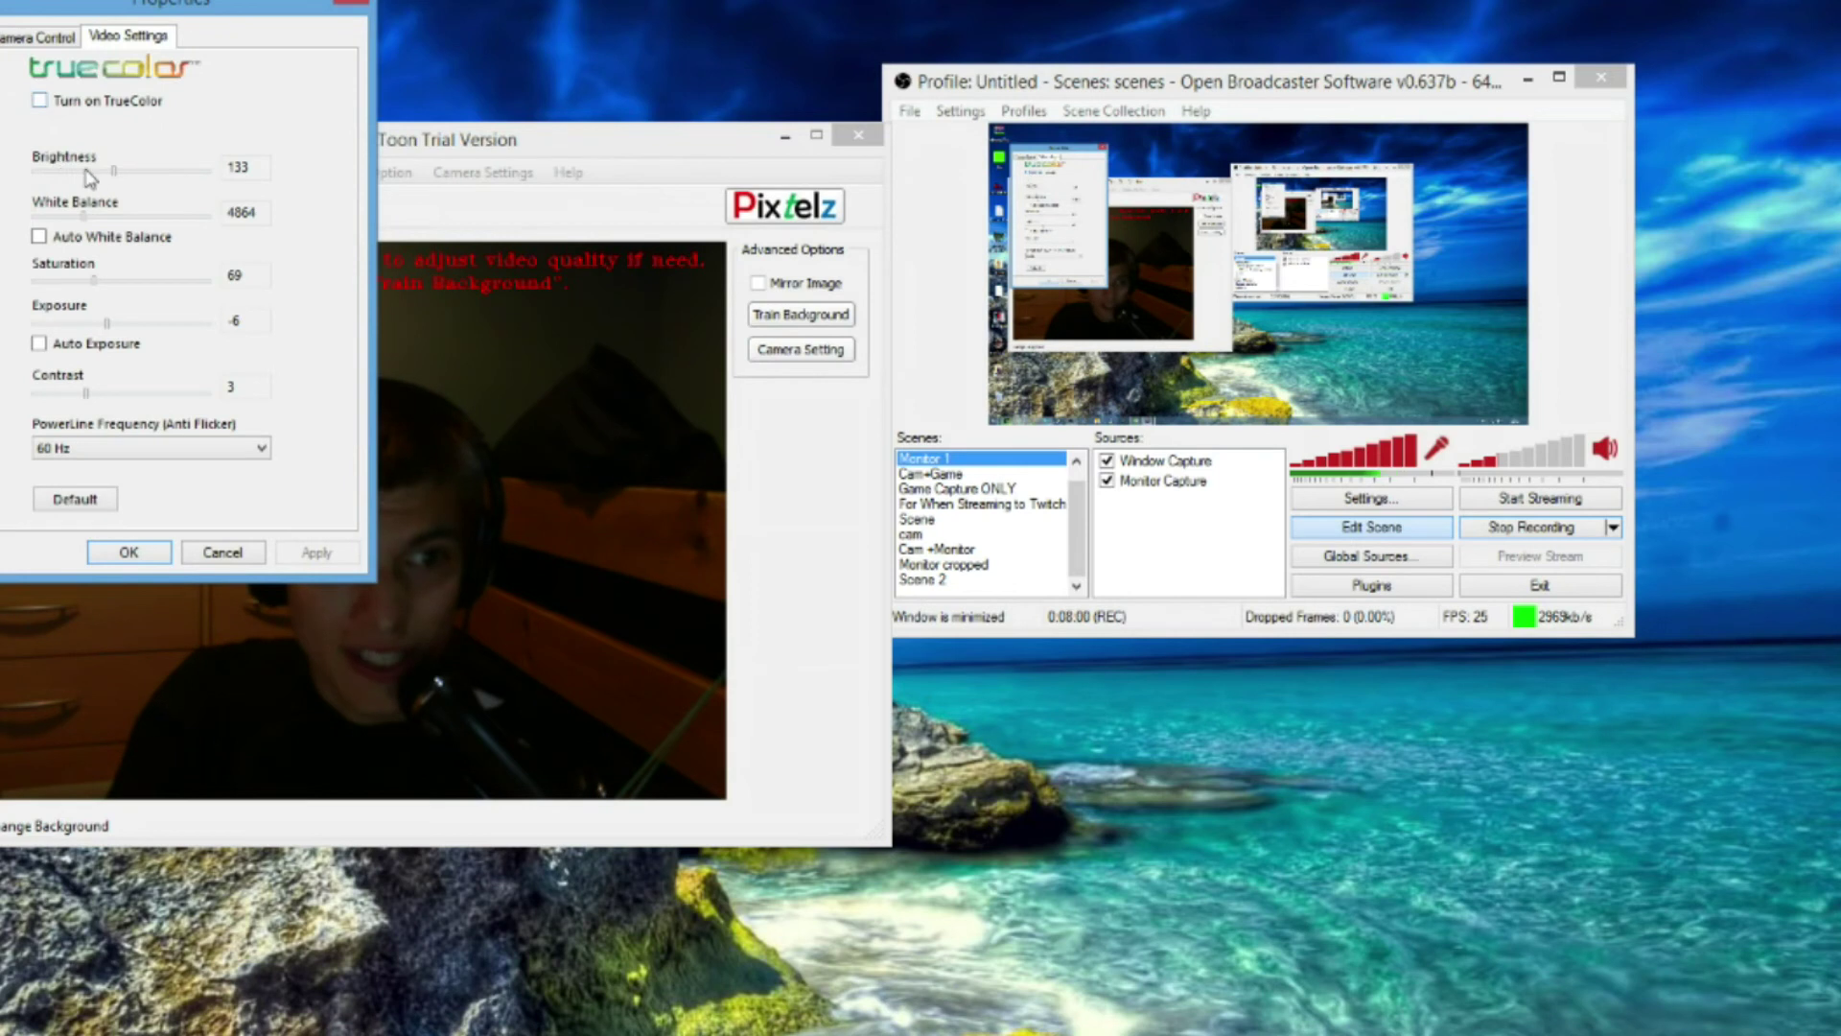
pyautogui.moveTo(122, 180); pyautogui.dragTo(130, 182)
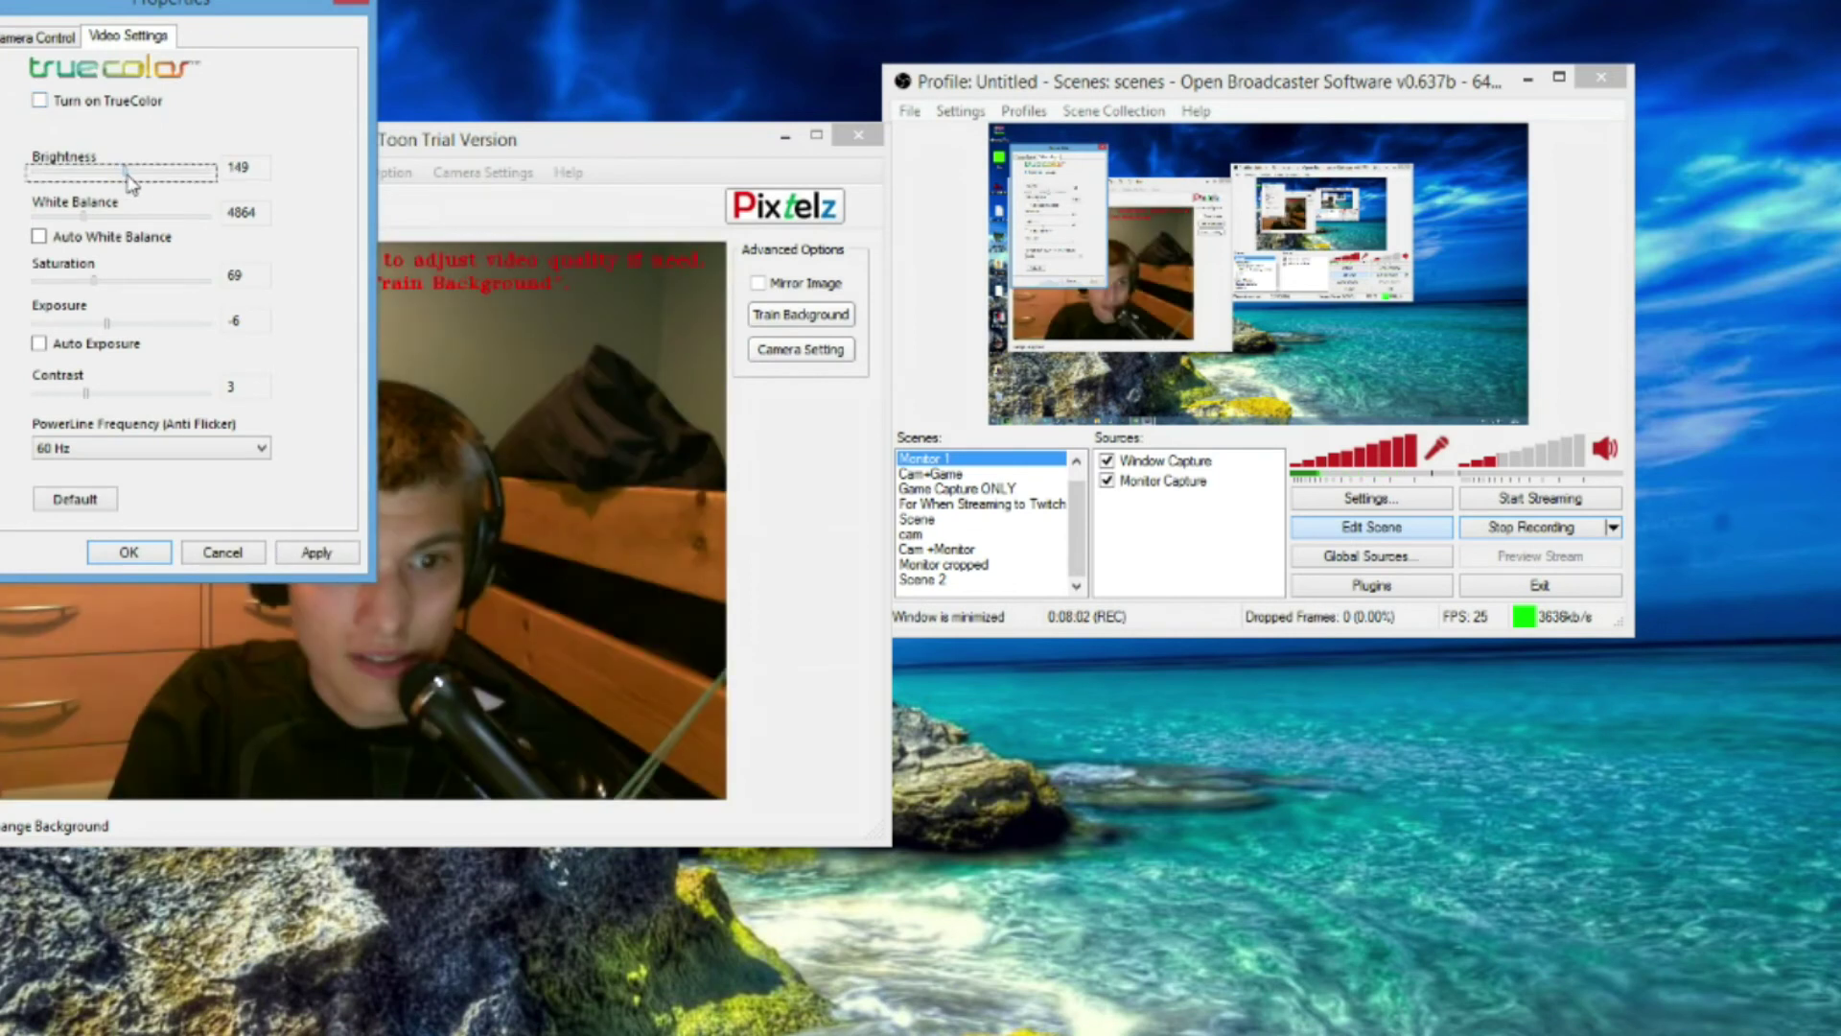
pyautogui.click(128, 554)
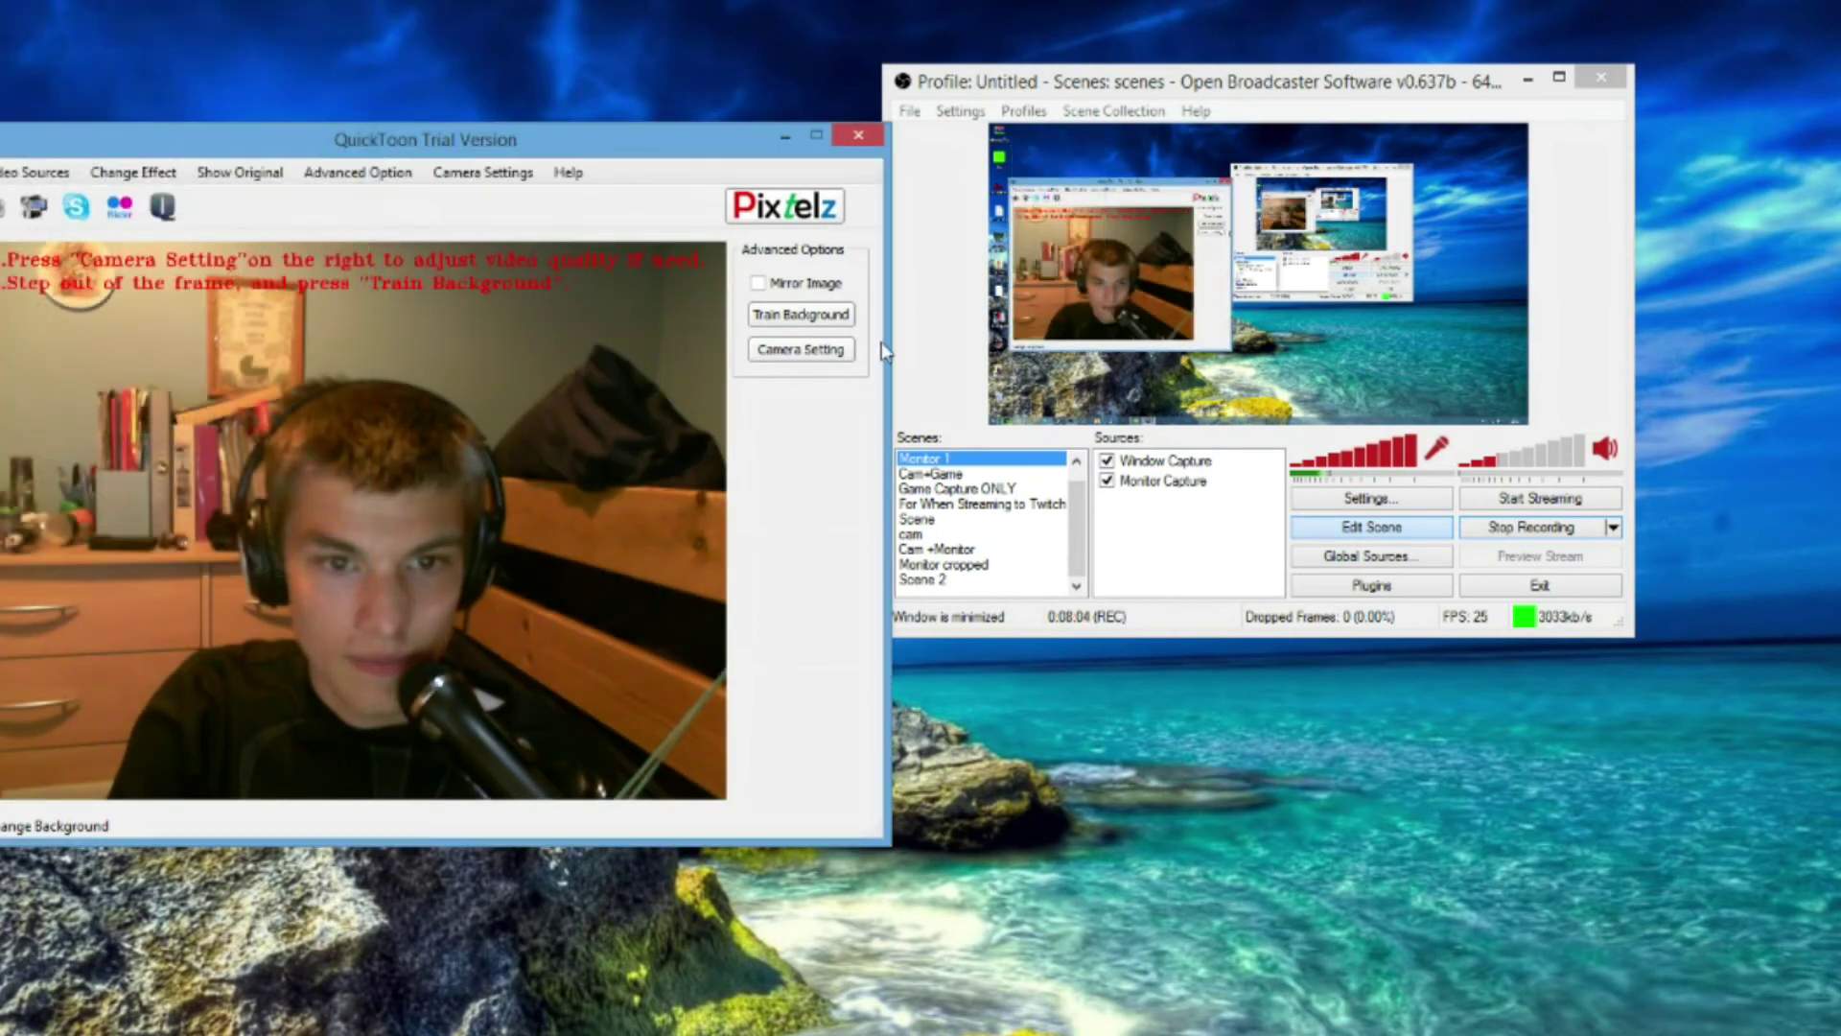
pyautogui.click(828, 325)
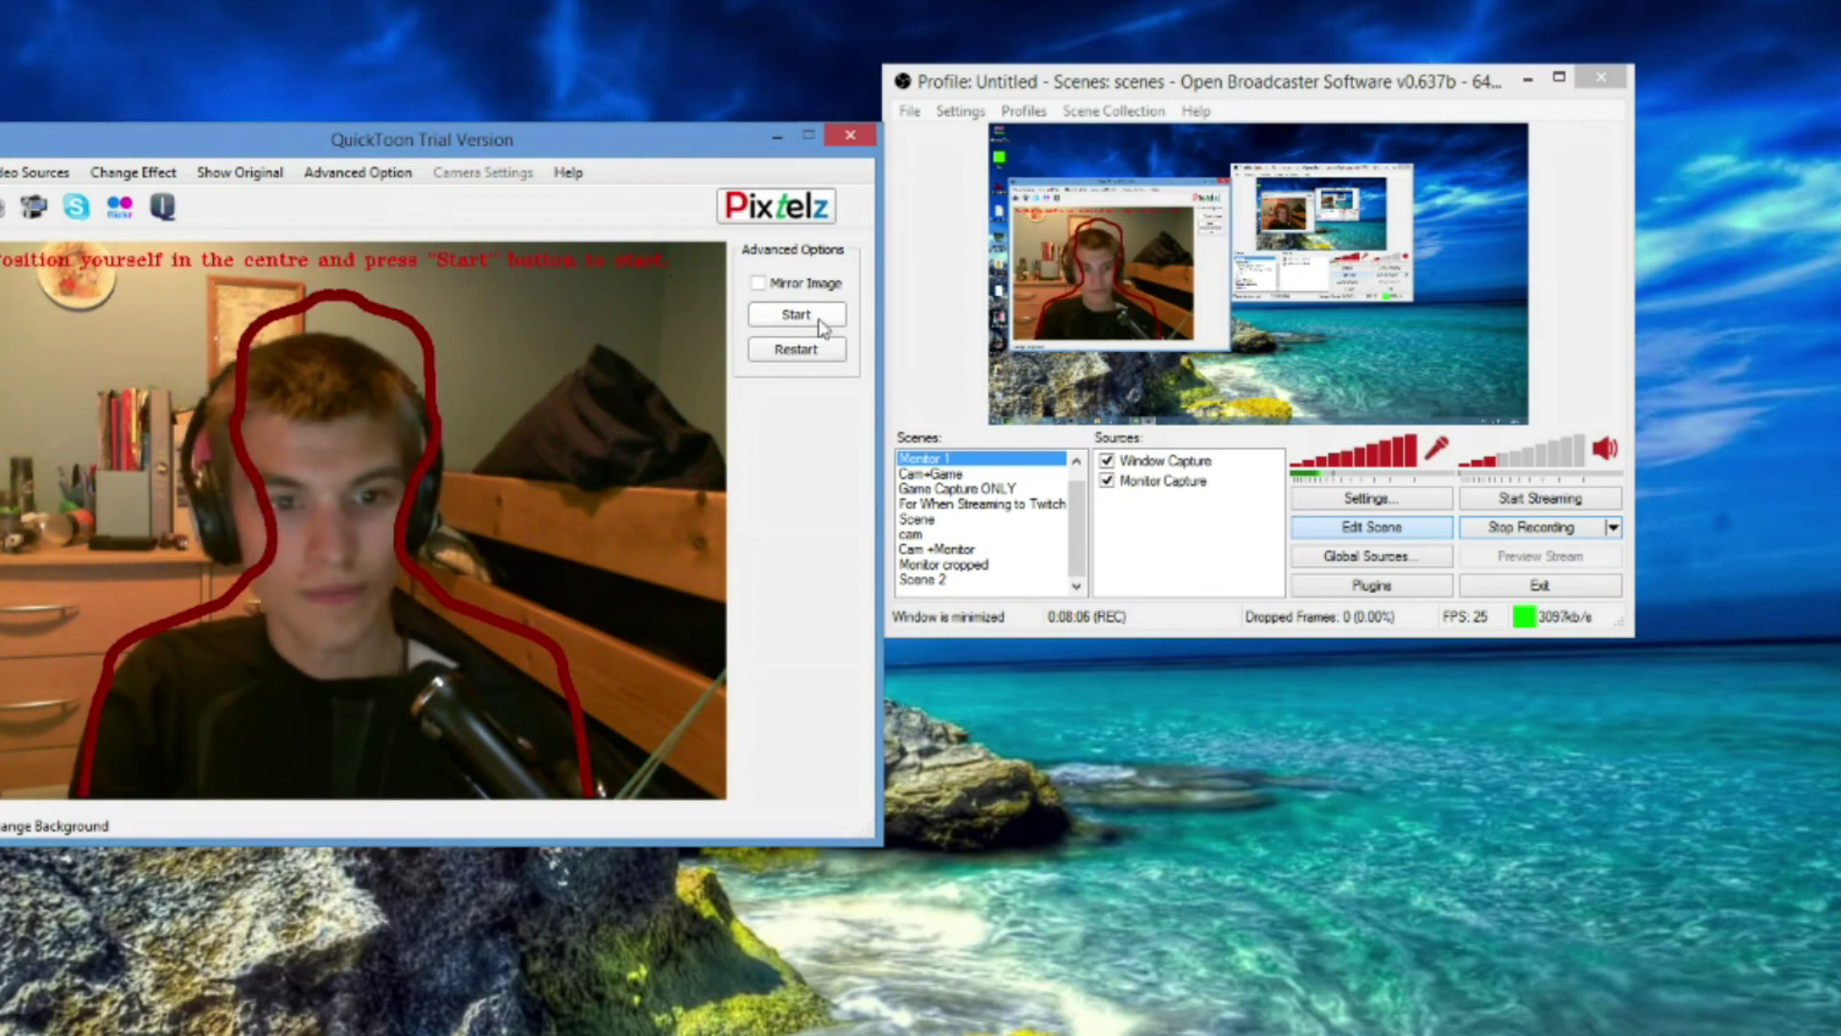
pyautogui.click(823, 322)
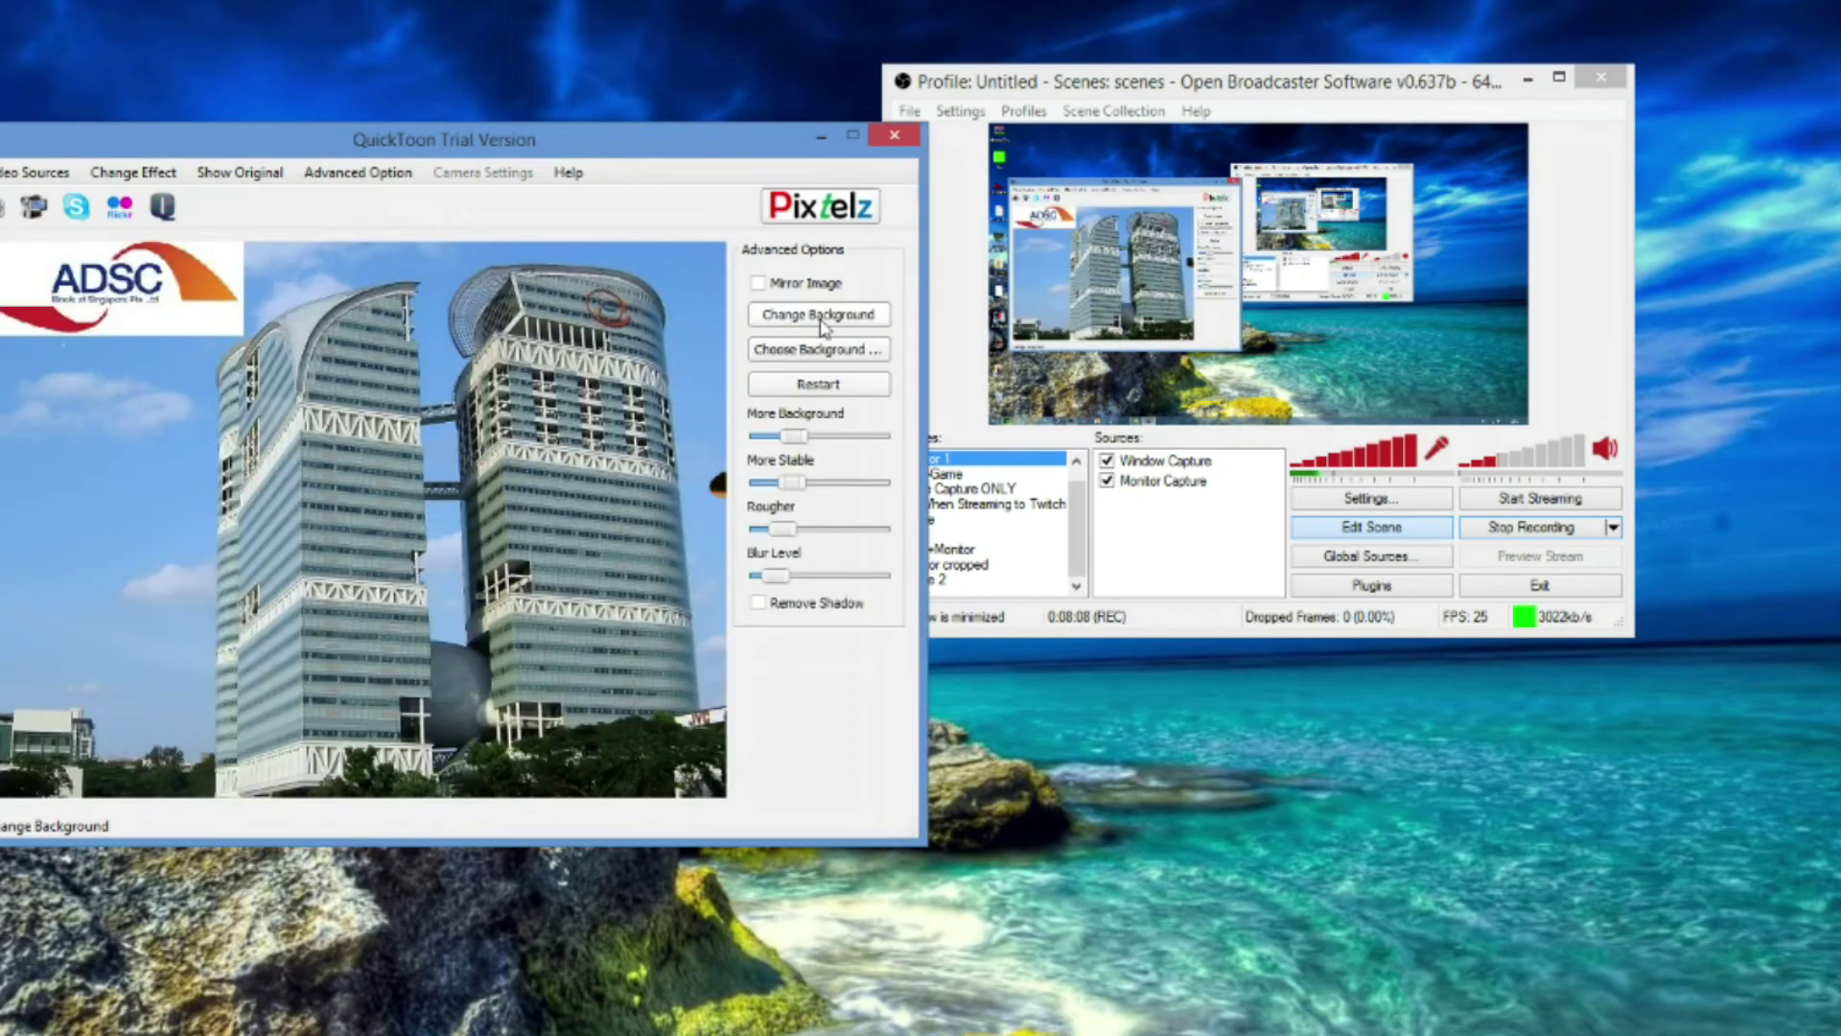
# Step: Swap in the green image as background and fine-tune the background-removal sliders around the subject
pyautogui.click(823, 351)
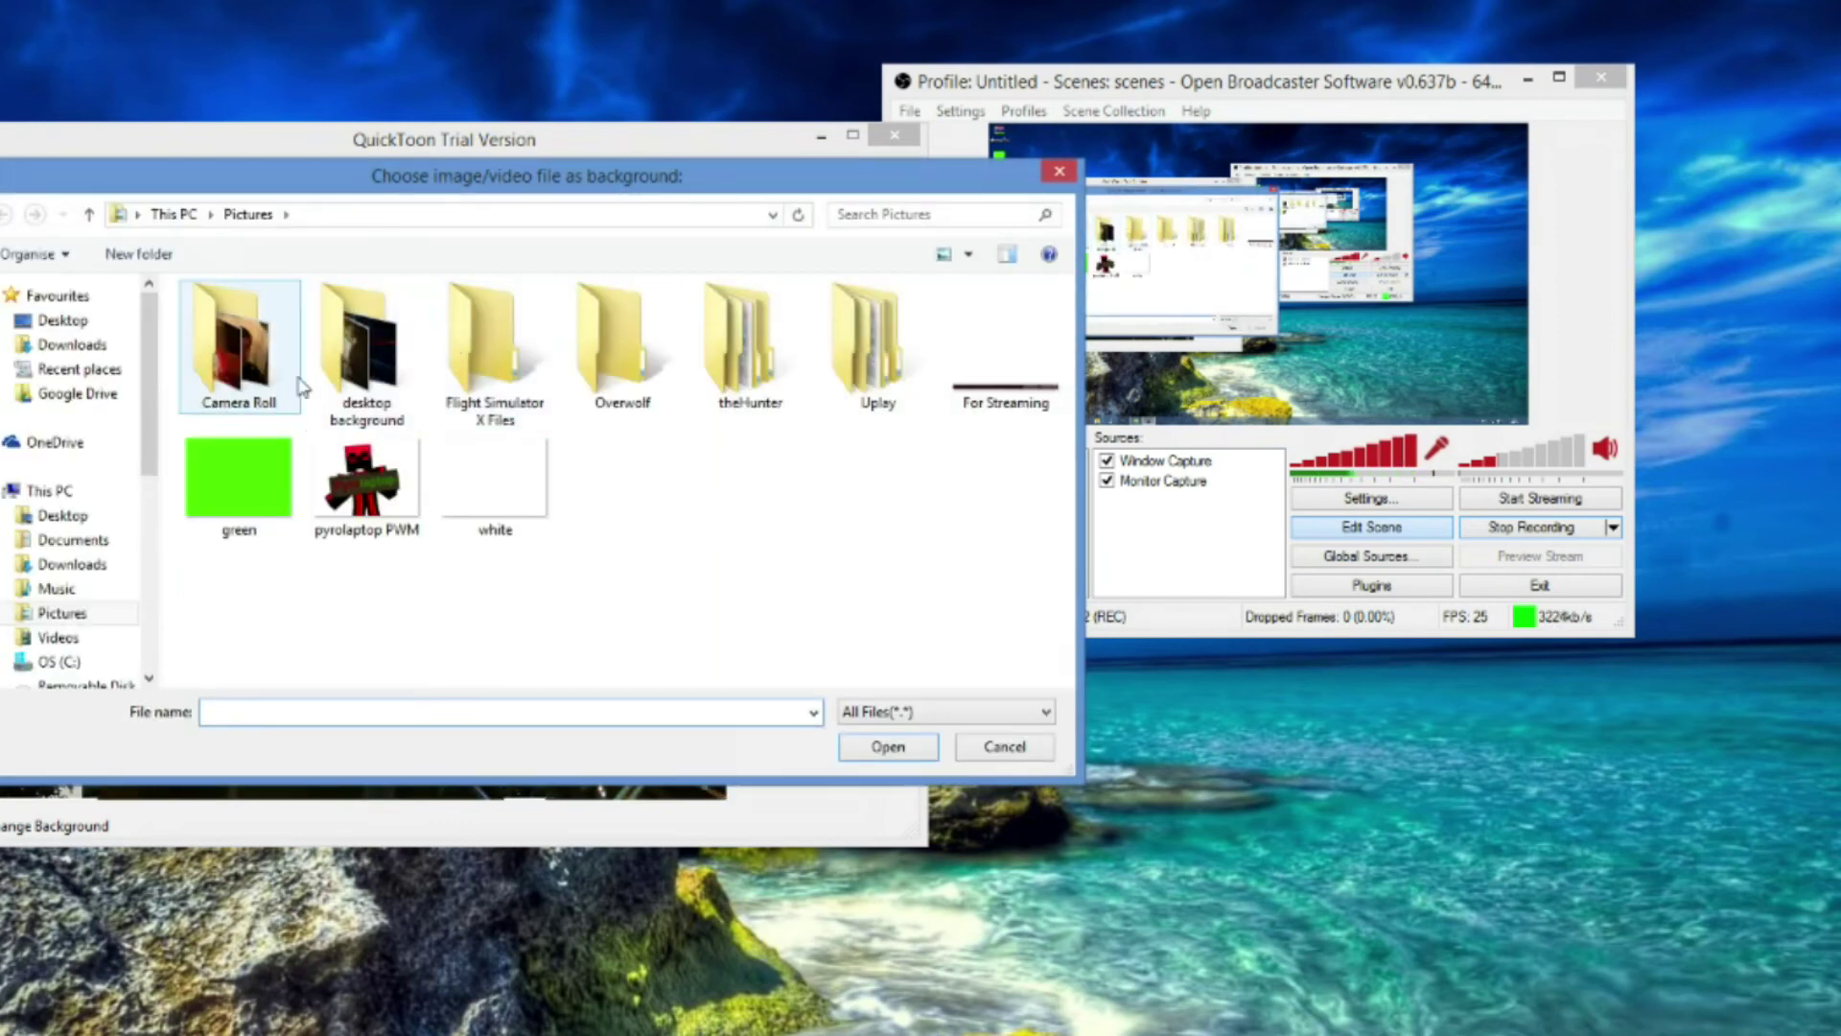
pyautogui.click(889, 747)
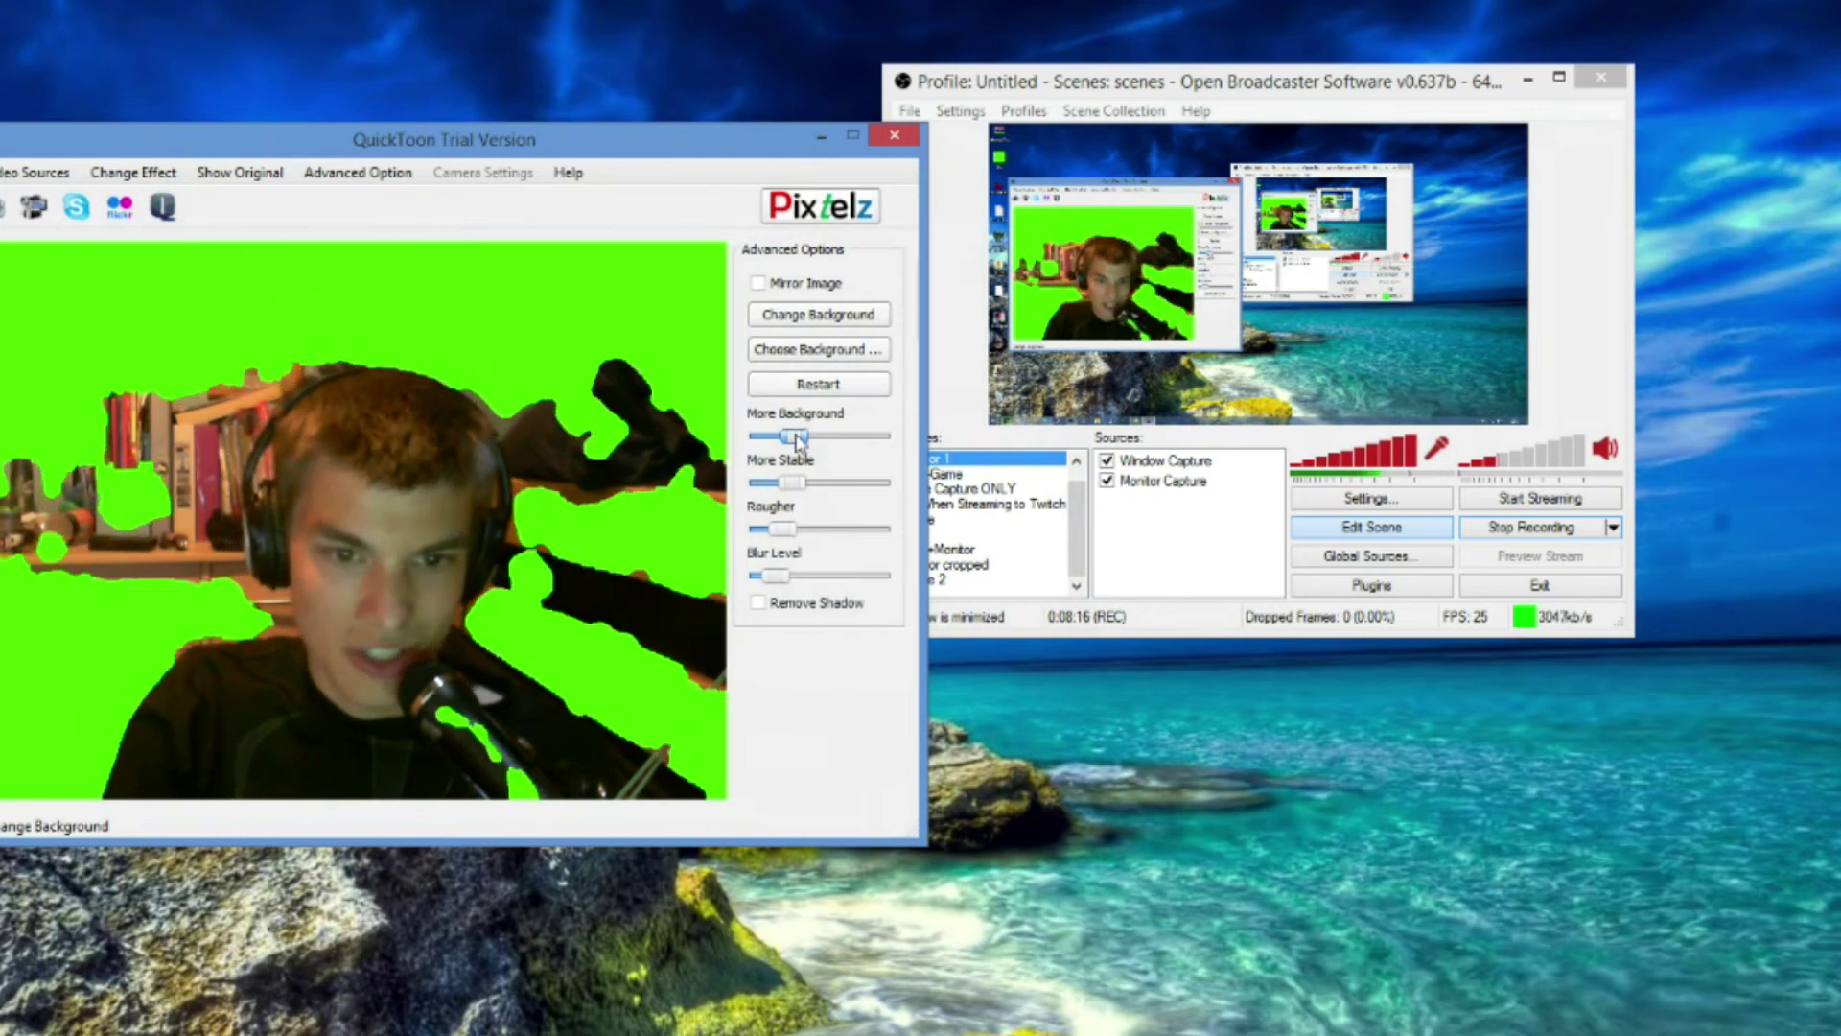
pyautogui.moveTo(793, 435); pyautogui.dragTo(874, 482)
pyautogui.moveTo(781, 529); pyautogui.dragTo(887, 530)
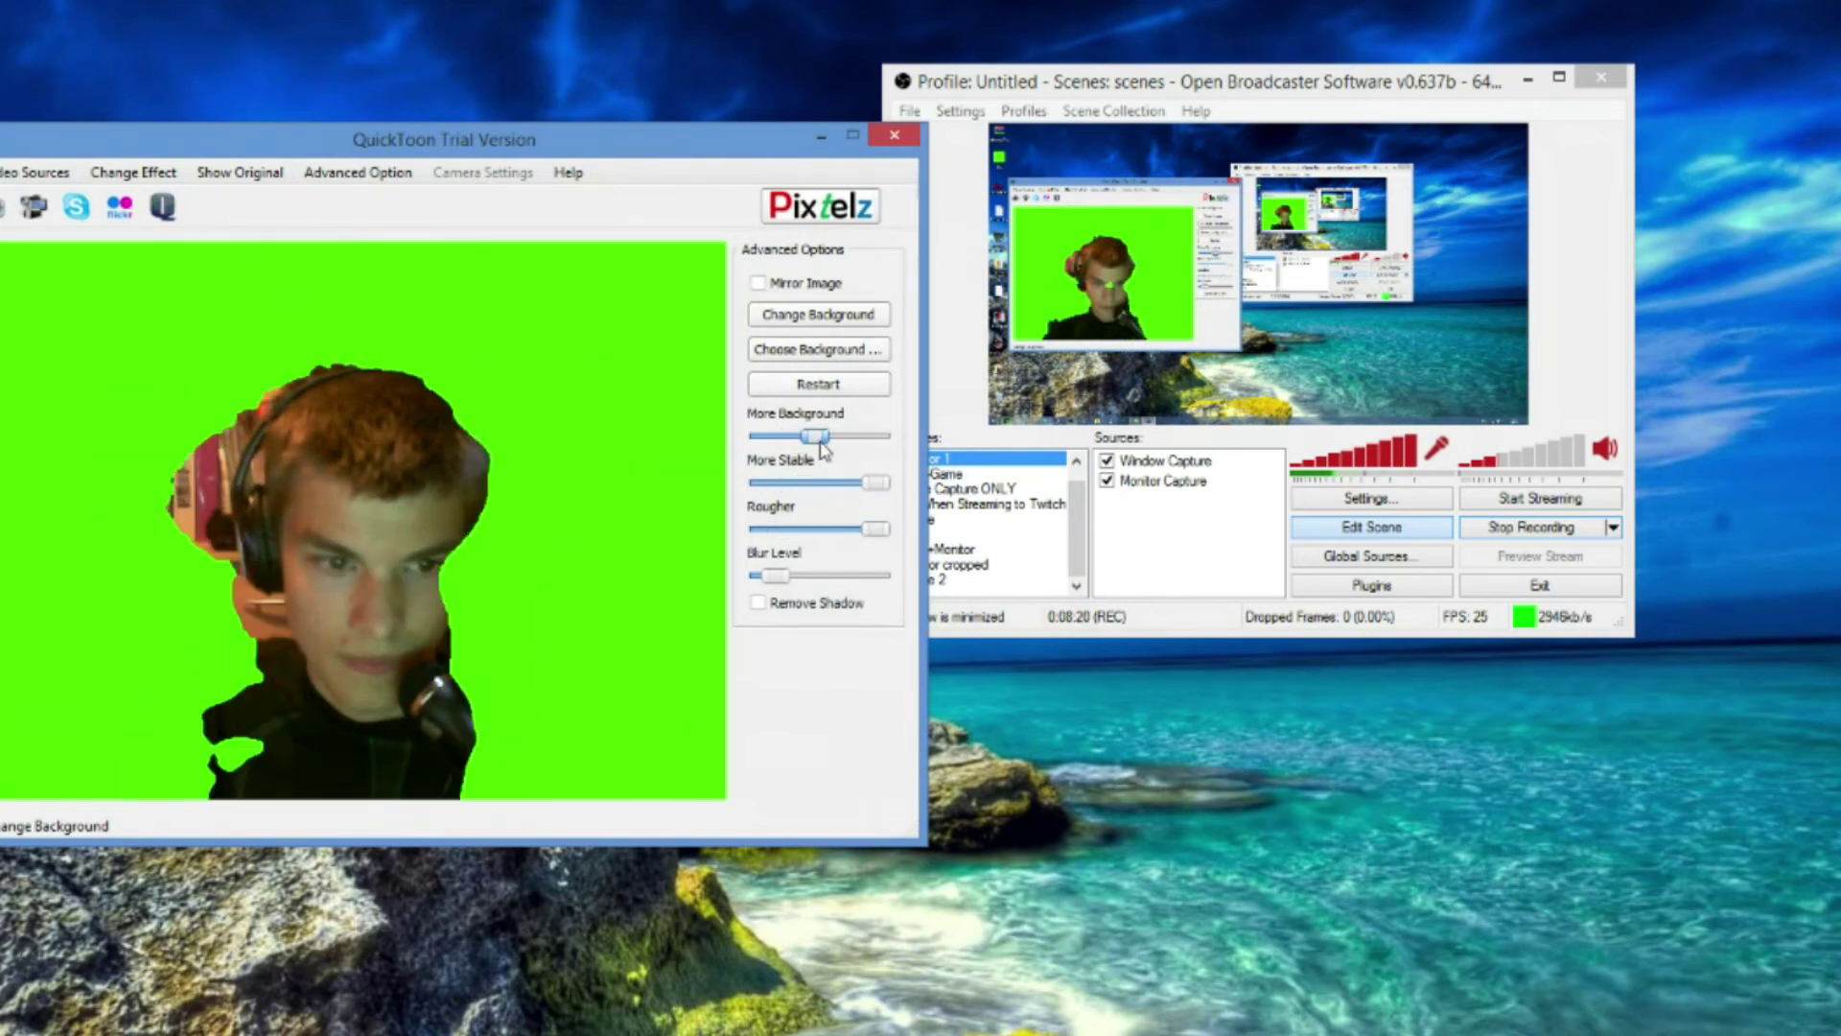
pyautogui.moveTo(815, 437); pyautogui.dragTo(813, 456)
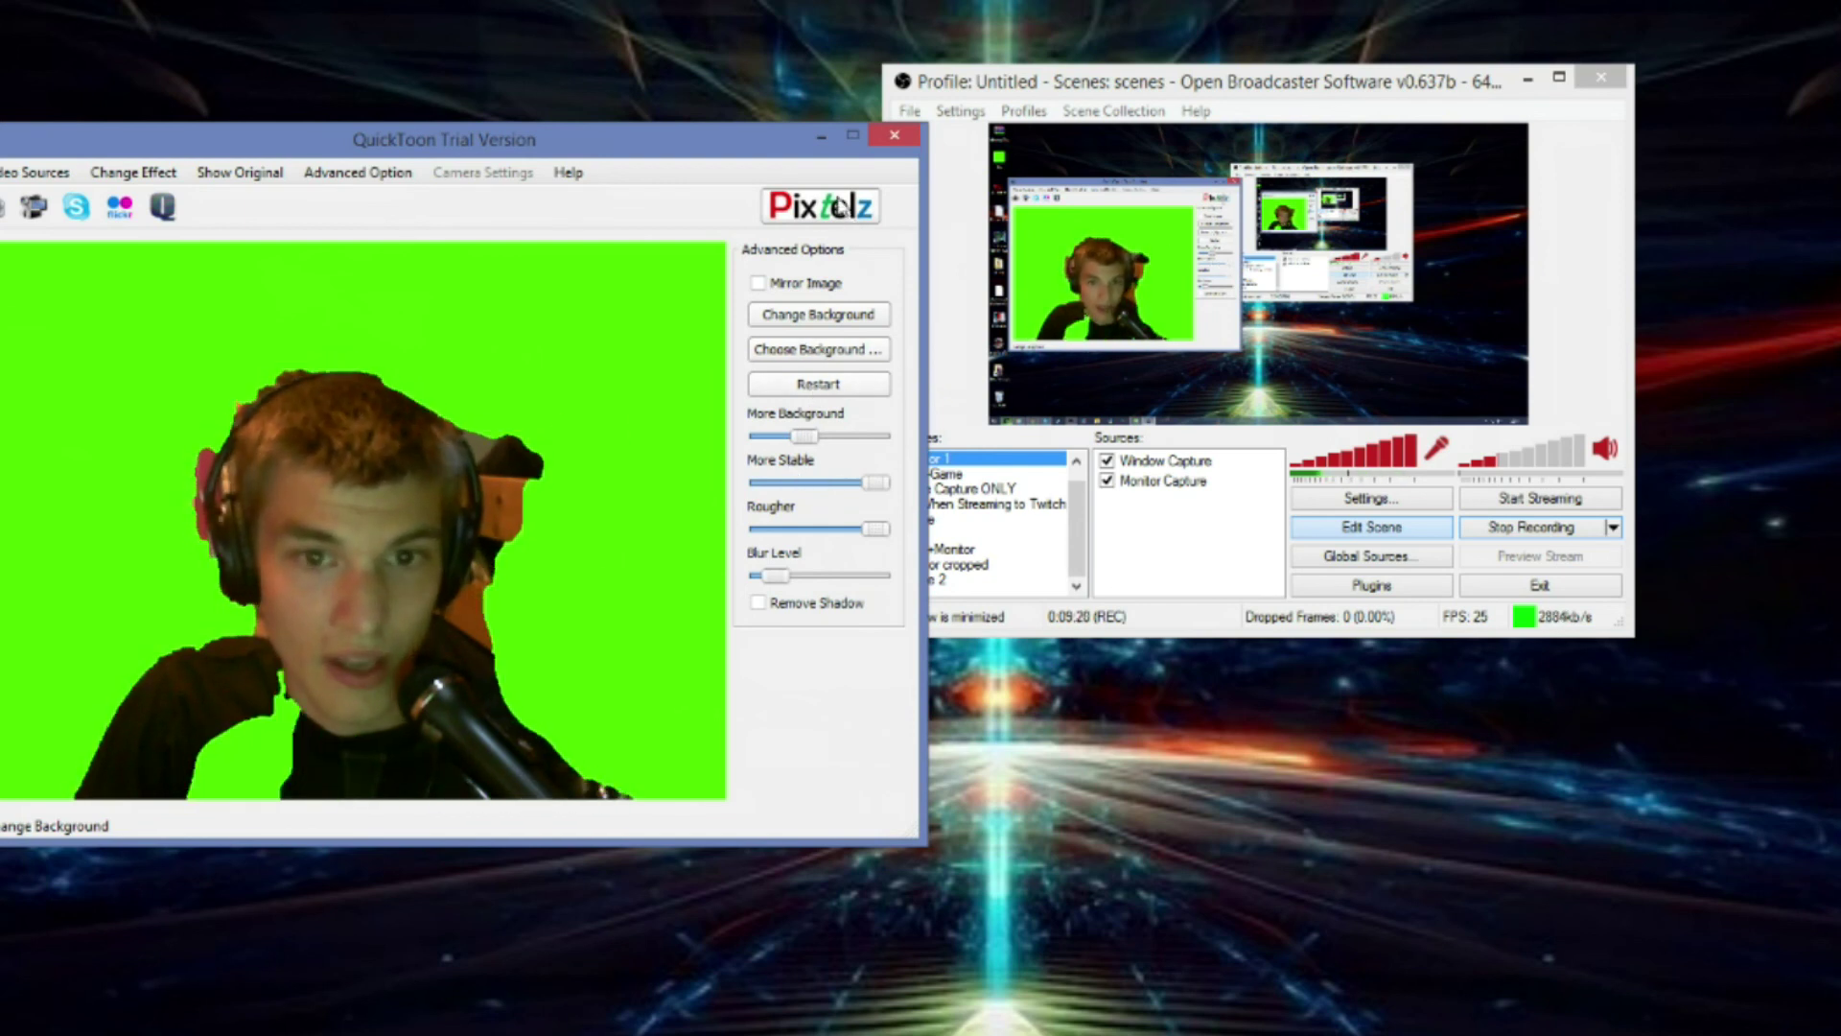
# Step: Drag the QuickToon window into the top-left corner of the desktop
pyautogui.moveTo(753, 153); pyautogui.dragTo(634, 45)
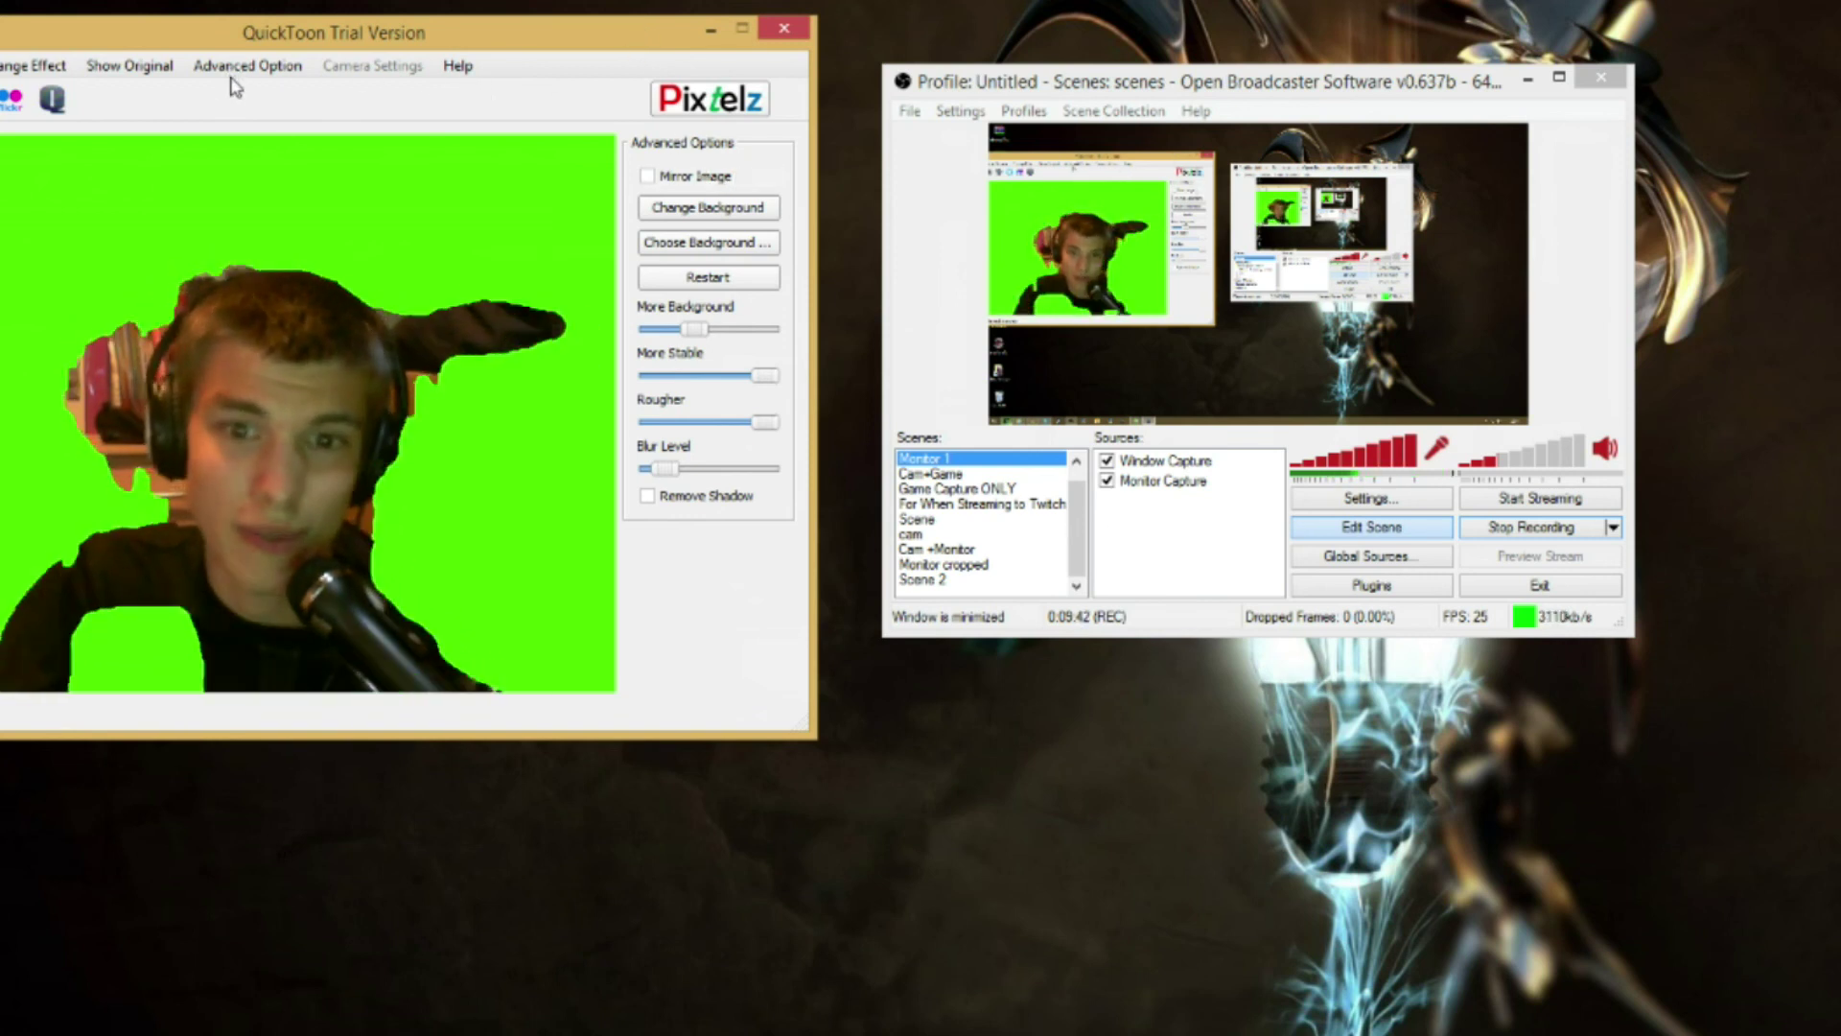
# Step: Show the original feed beside the keyed one and move QuickToon to the lower left
pyautogui.click(159, 69)
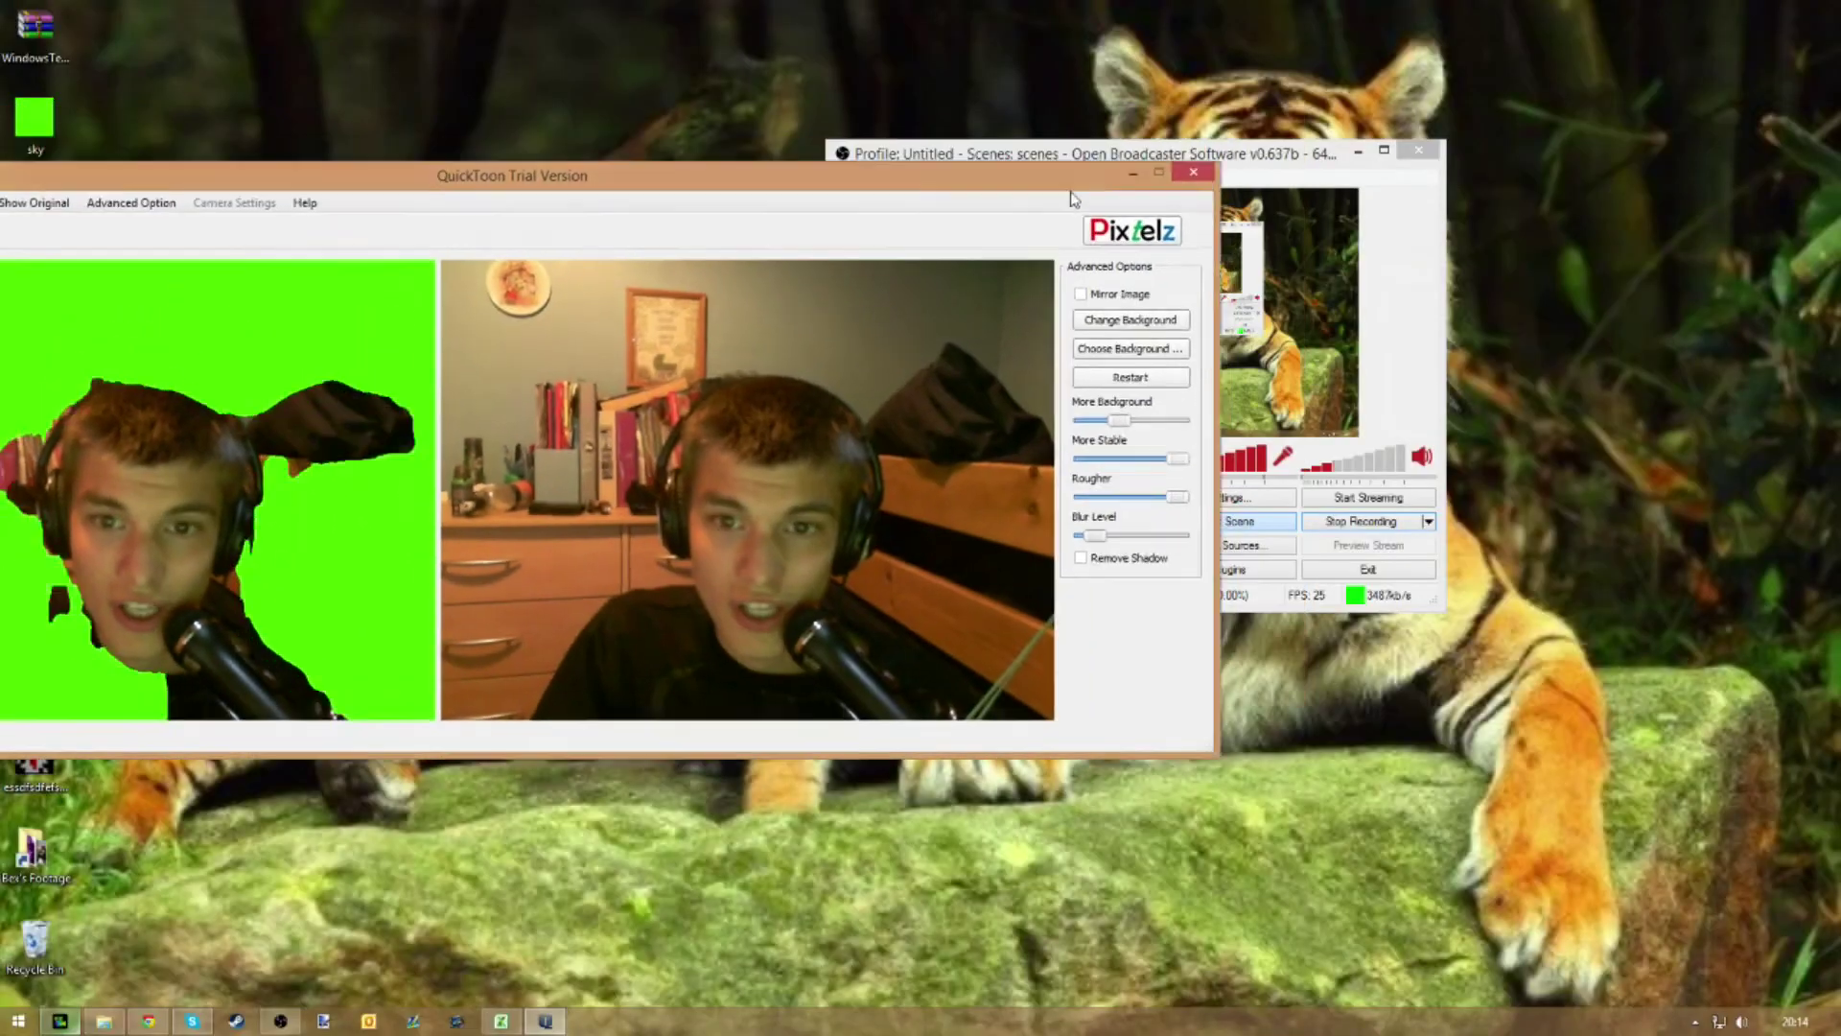
pyautogui.moveTo(1371, 48); pyautogui.dragTo(1840, 286)
pyautogui.moveTo(1501, 388); pyautogui.dragTo(1198, 519)
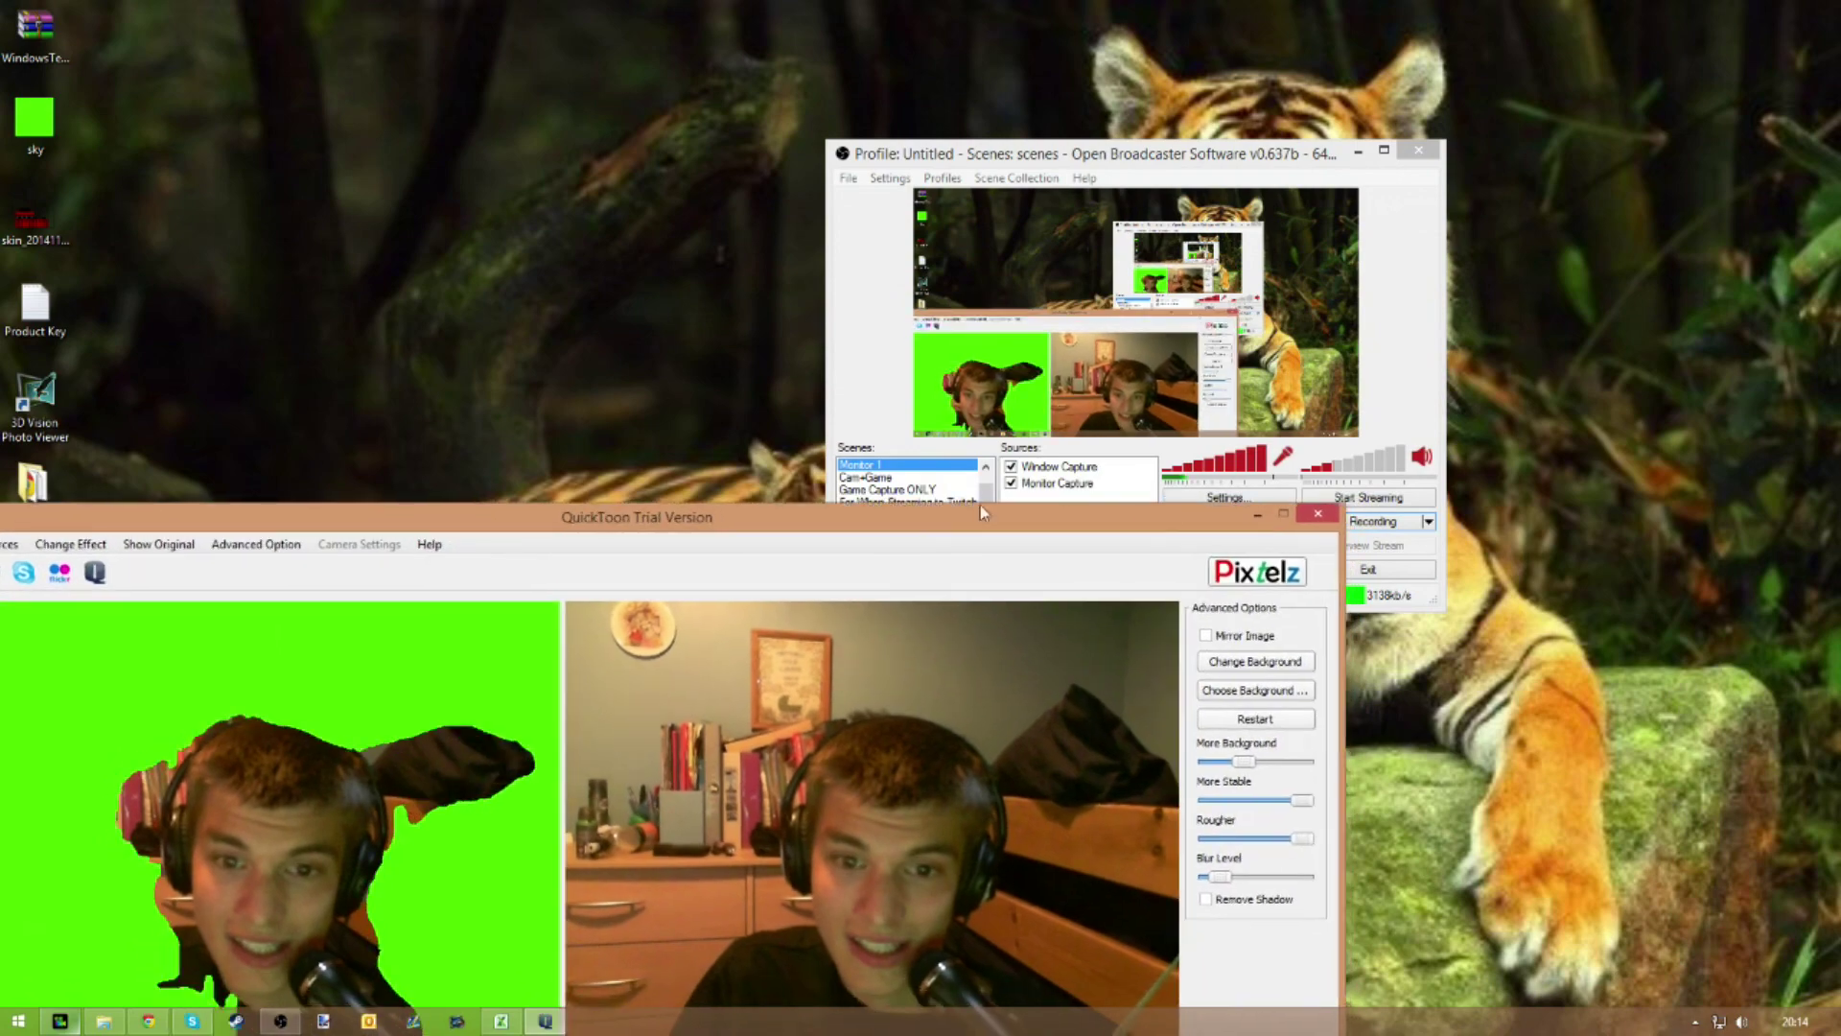